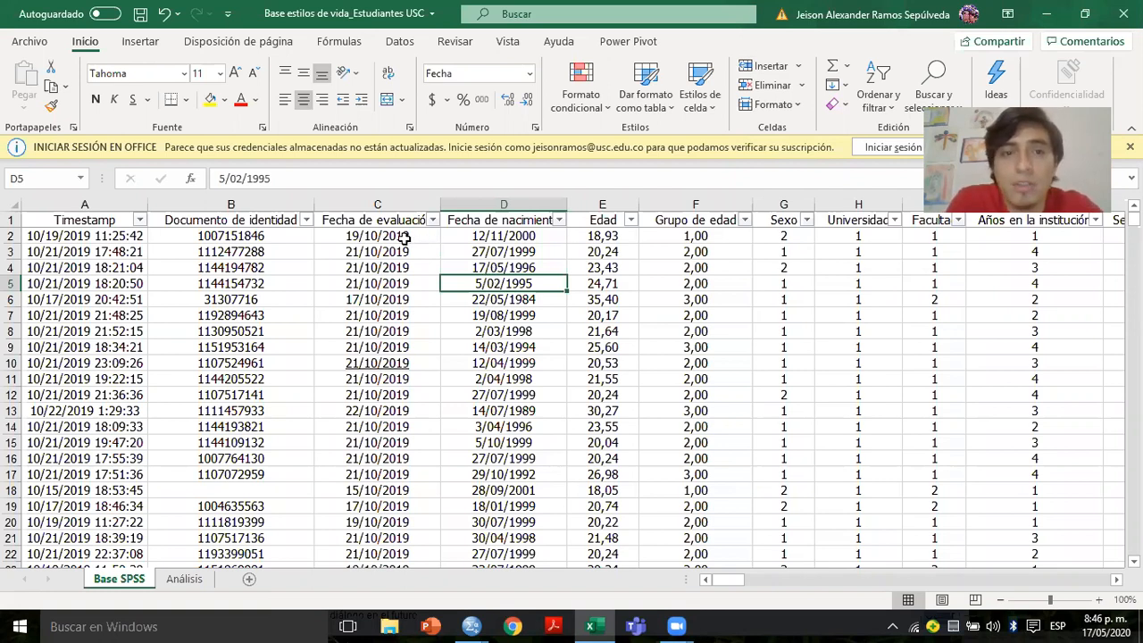
click(364, 220)
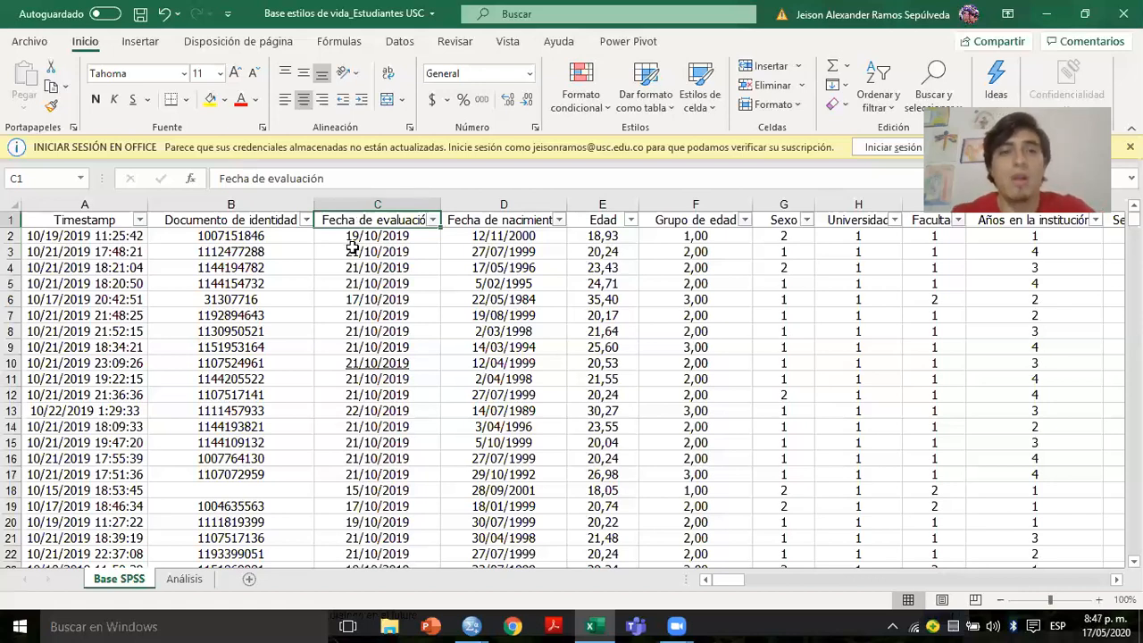
click(353, 251)
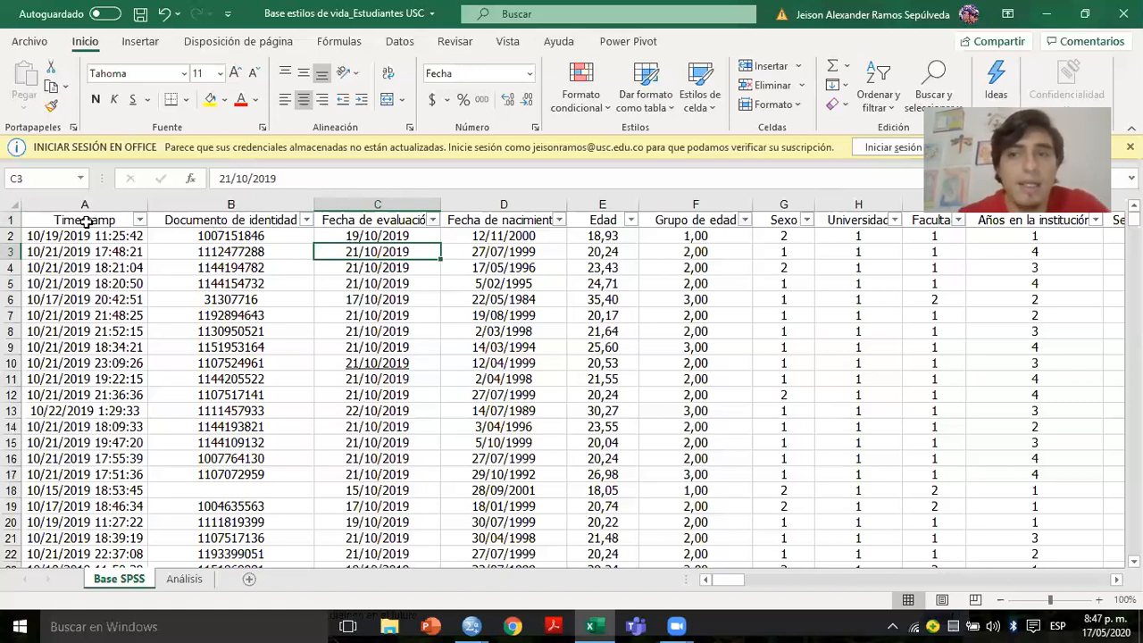
click(92, 258)
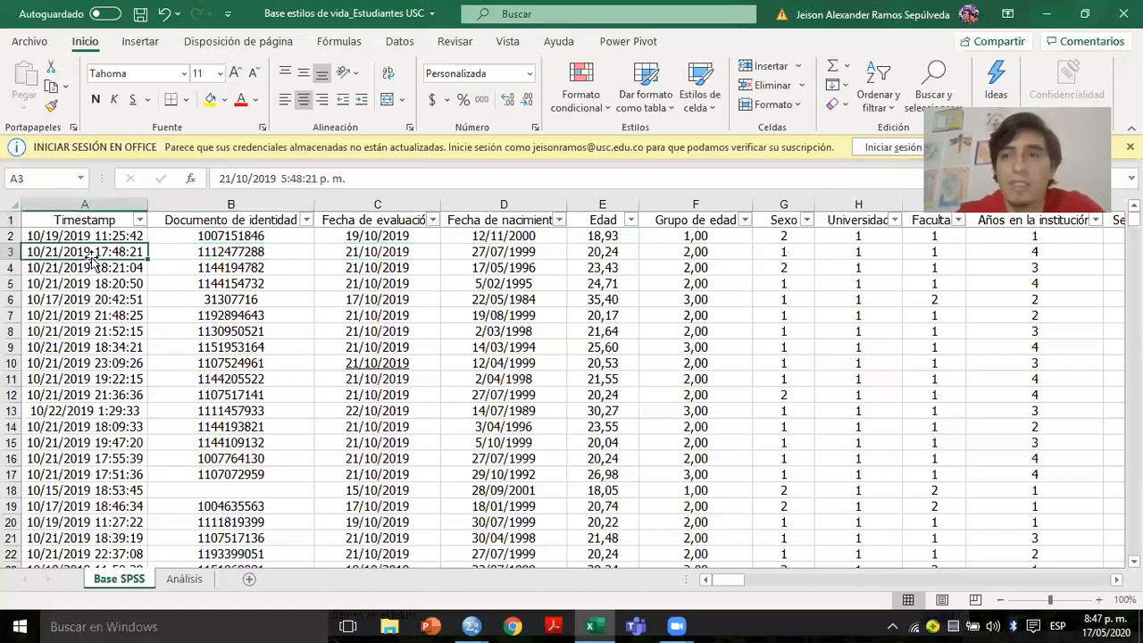
- Highlight the whole header row (row 1) with a yellow fill
click(11, 219)
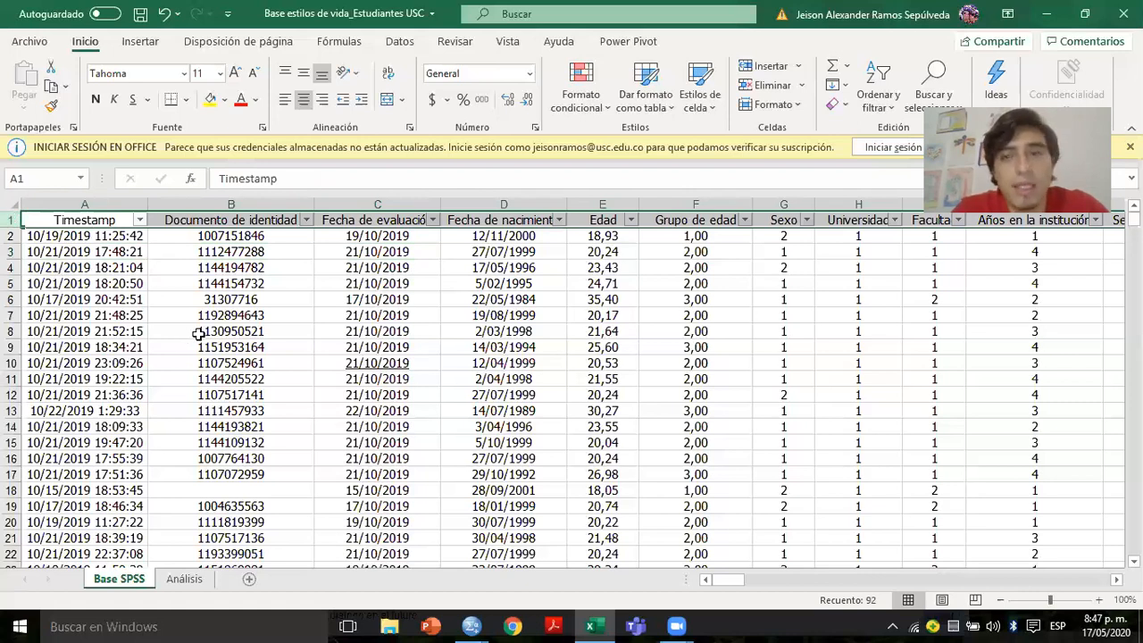
click(120, 238)
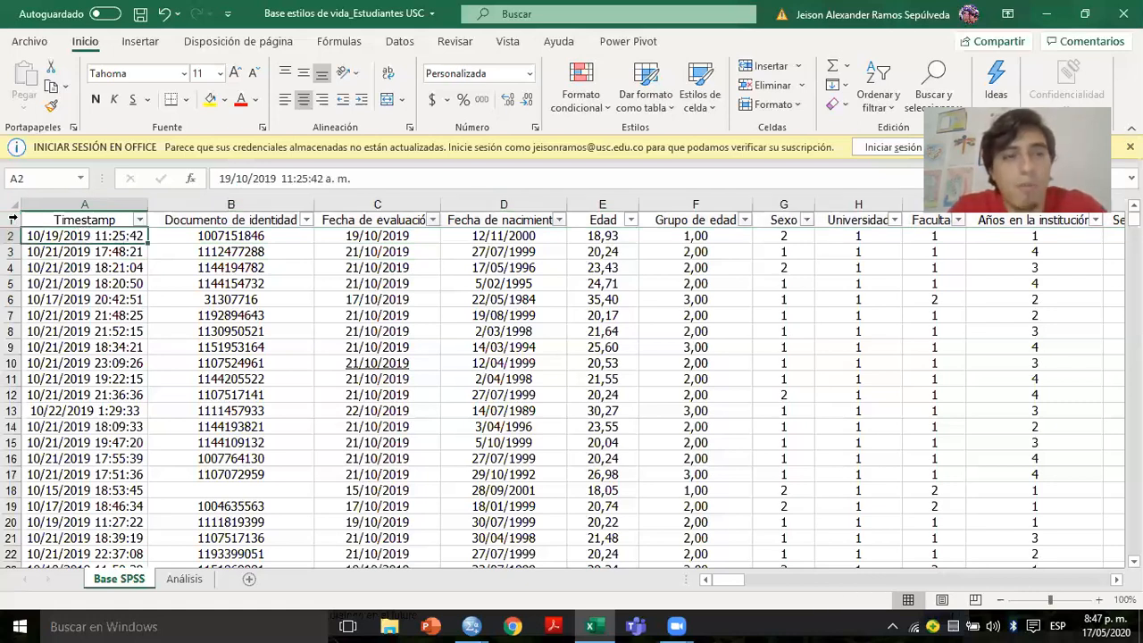
click(115, 219)
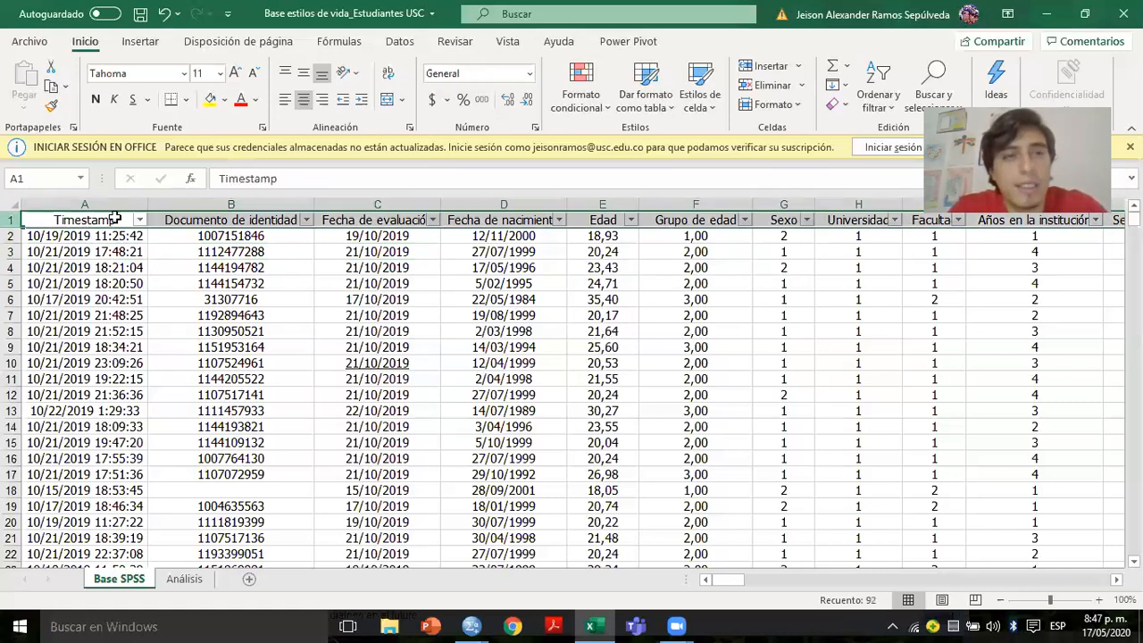
click(12, 221)
click(211, 99)
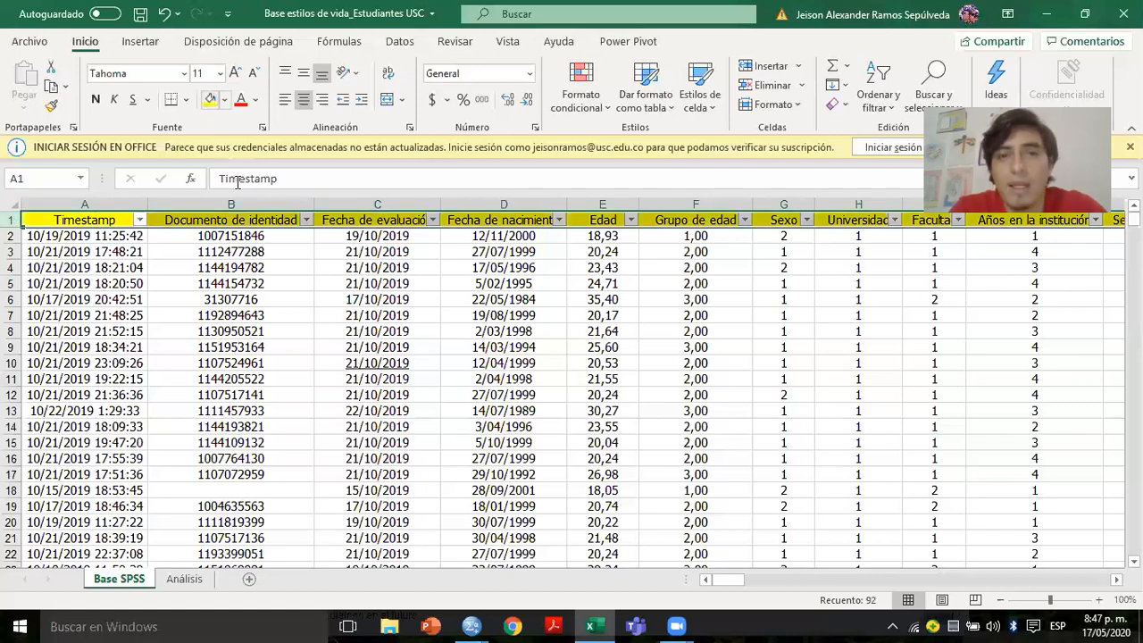
- Review the variable headers from Documento de identidad to Programa and read the coding comment on Grupo de edad
click(251, 219)
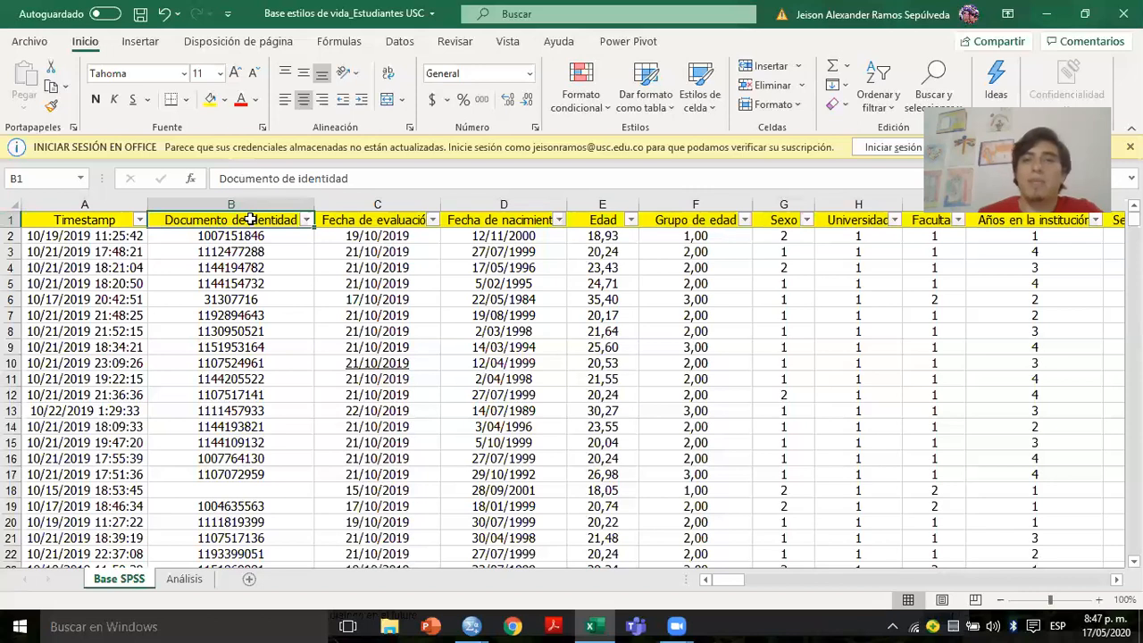
click(482, 222)
key(Right)
key(Right)
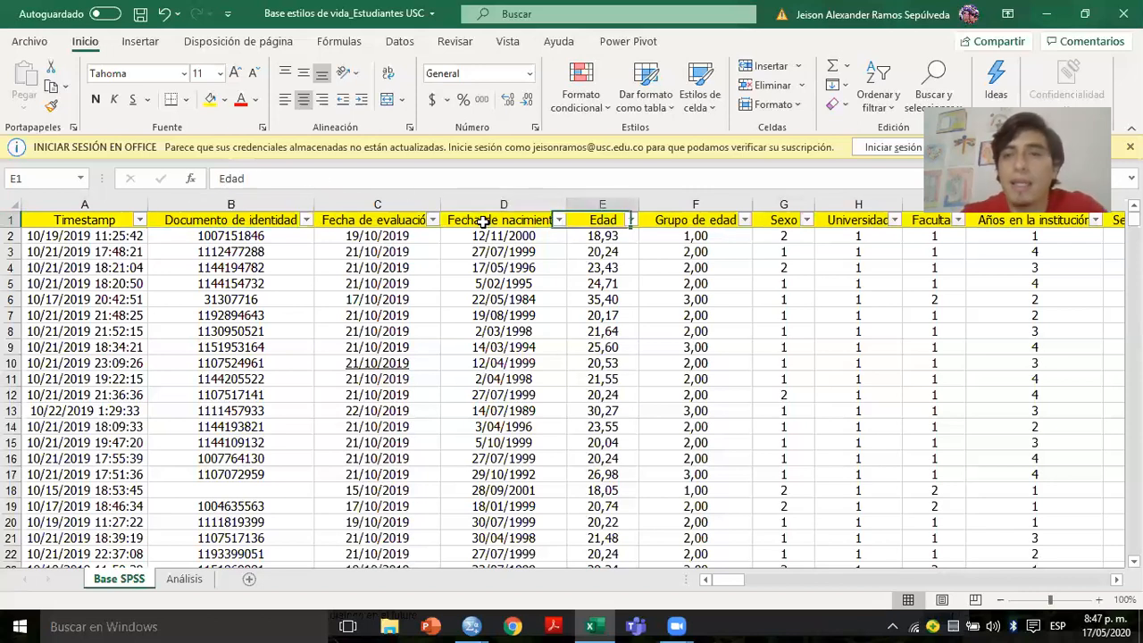
key(Right)
key(Right)
key(Right)
key(Right)
key(Right)
key(Right)
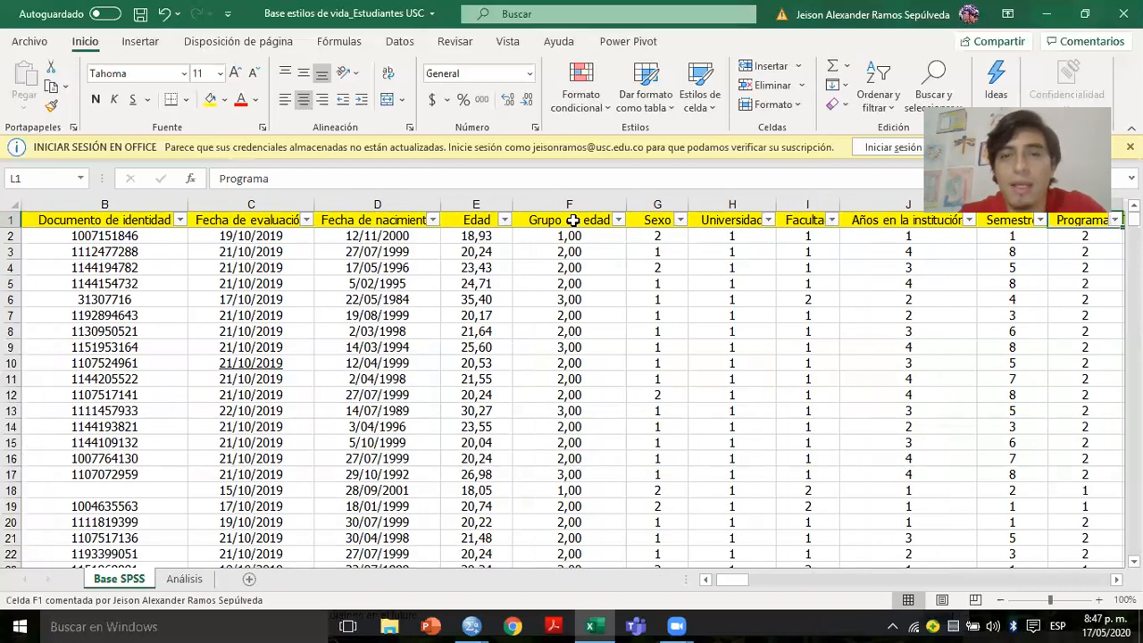
click(572, 220)
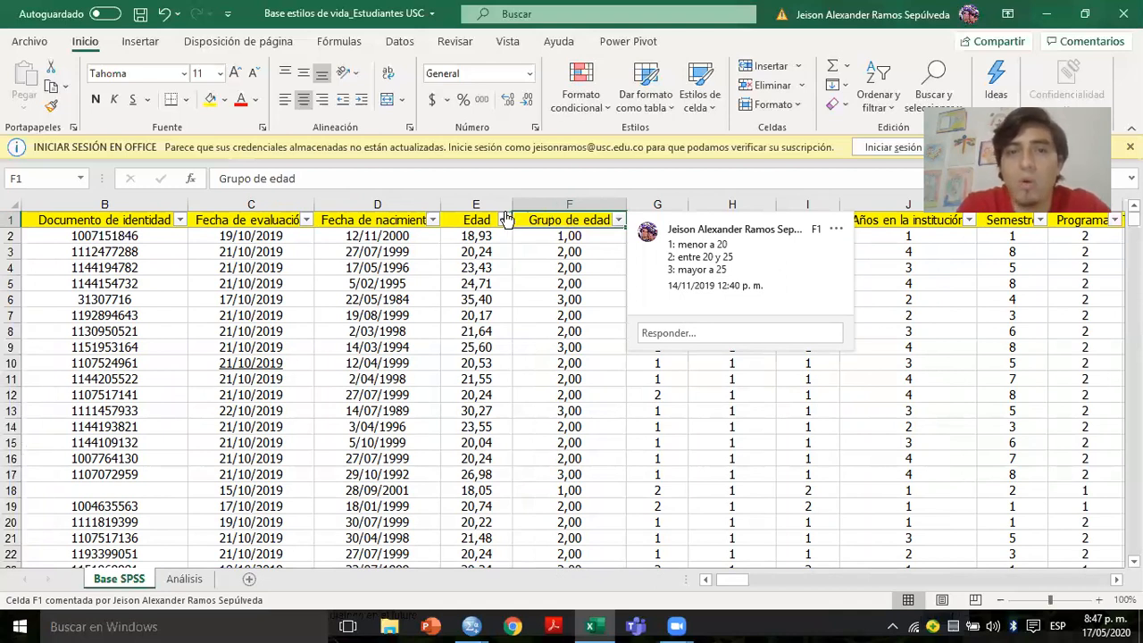
- Examine the headers from Edad through IMC, including the Semestre and Programa columns
click(483, 218)
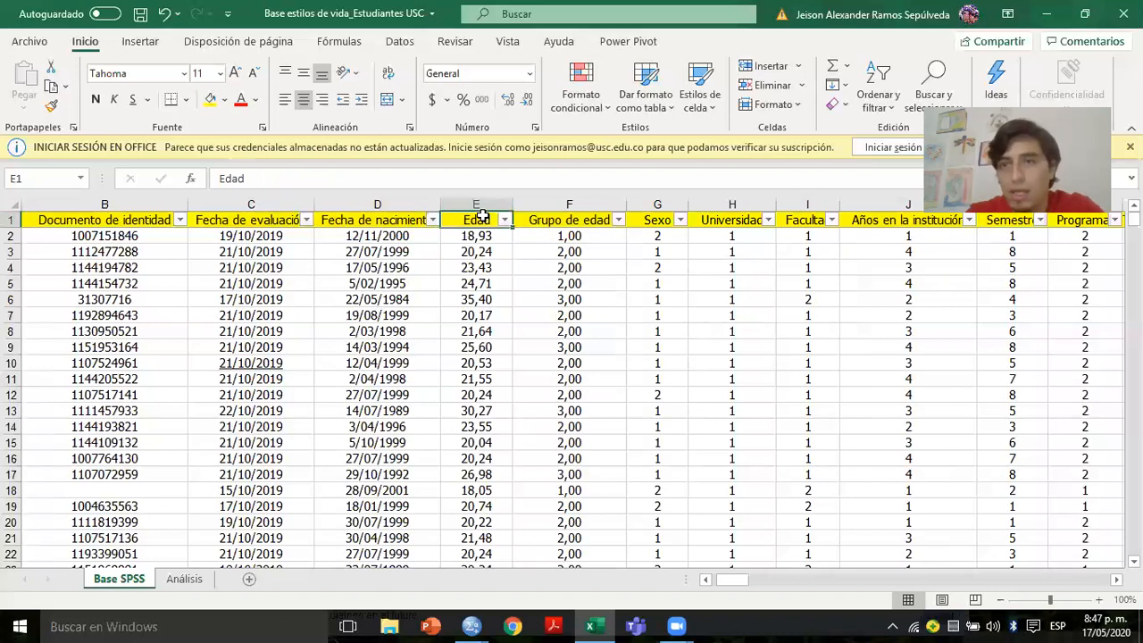
key(Right)
key(Right)
key(Right)
key(Right)
key(Right)
key(Right)
key(Right)
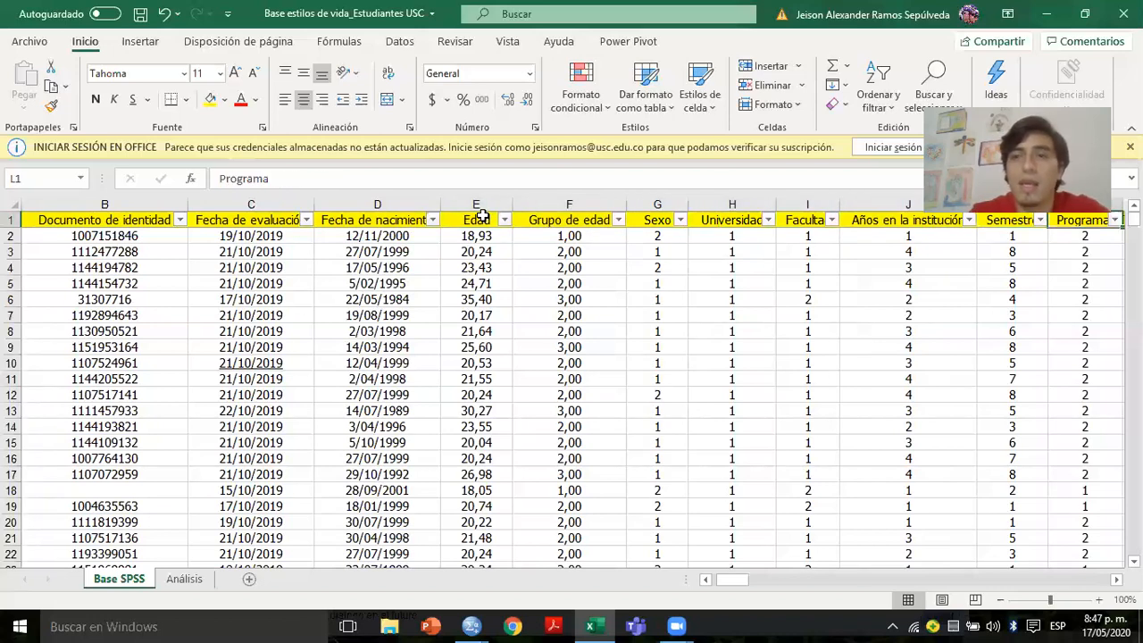
key(Right)
key(Right)
key(Right)
key(Right)
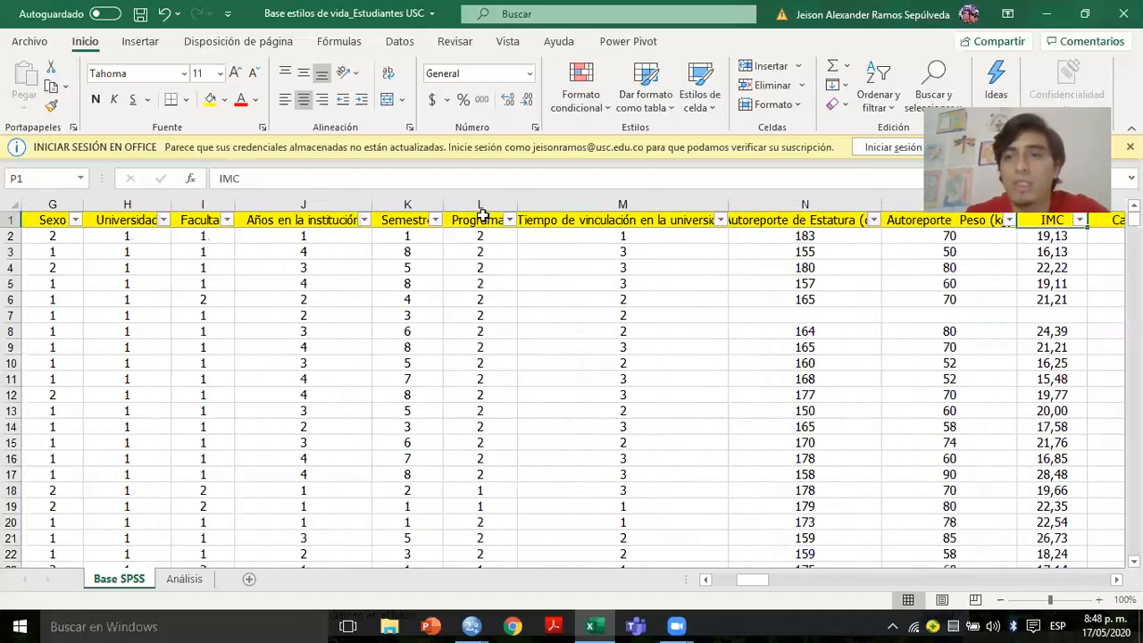
click(481, 218)
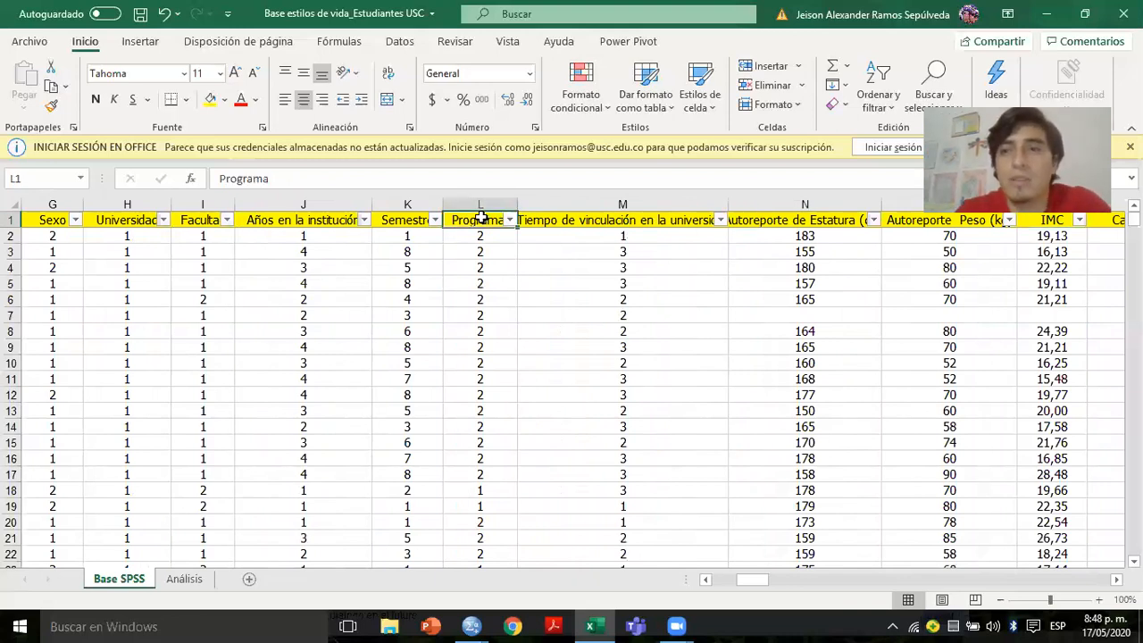
key(Left)
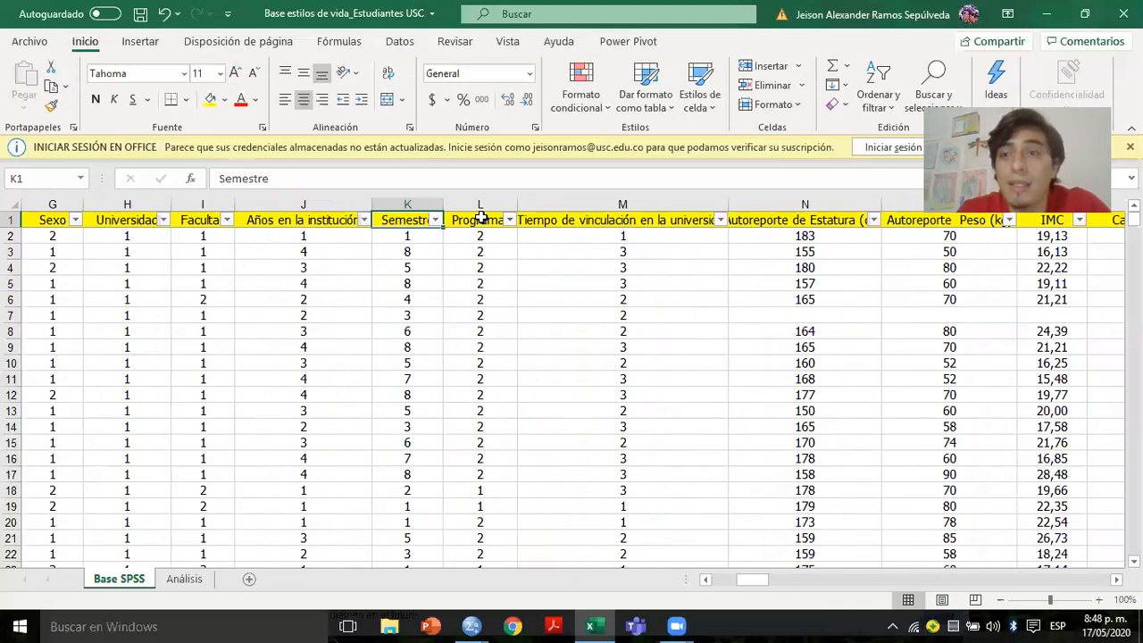
click(480, 218)
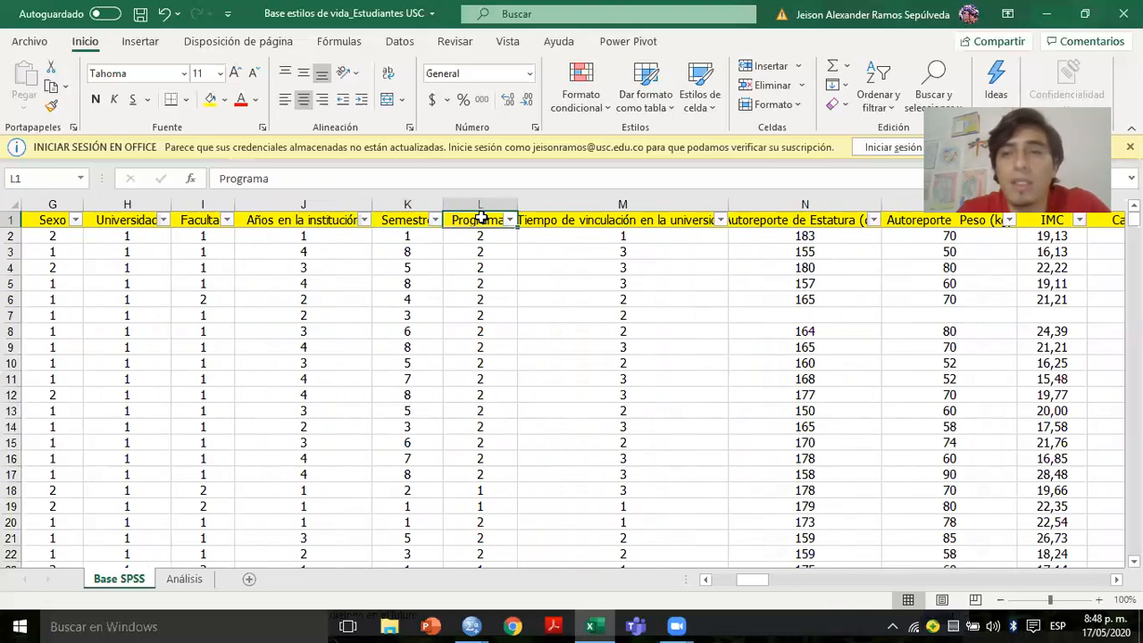
- Read the coding comment on the university affiliation time header and look over the headers up to the diagnosed illnesses column T
click(526, 221)
key(Right)
mouse_move(526, 220)
key(Left)
key(Right)
key(Right)
key(Right)
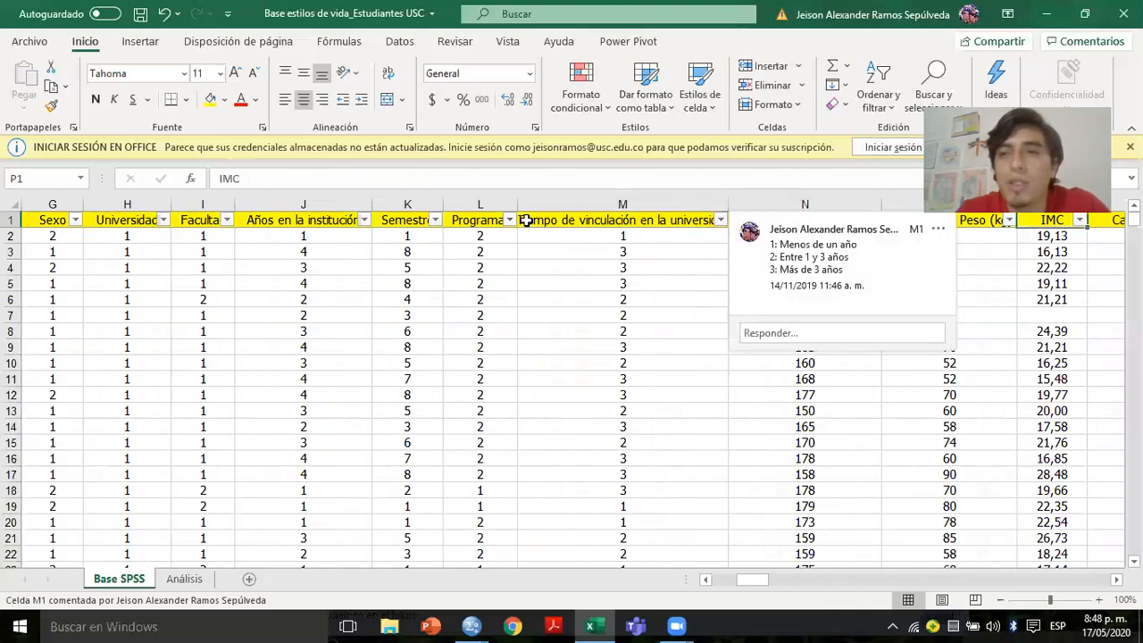
key(Right)
key(Right)
key(Right)
key(Right)
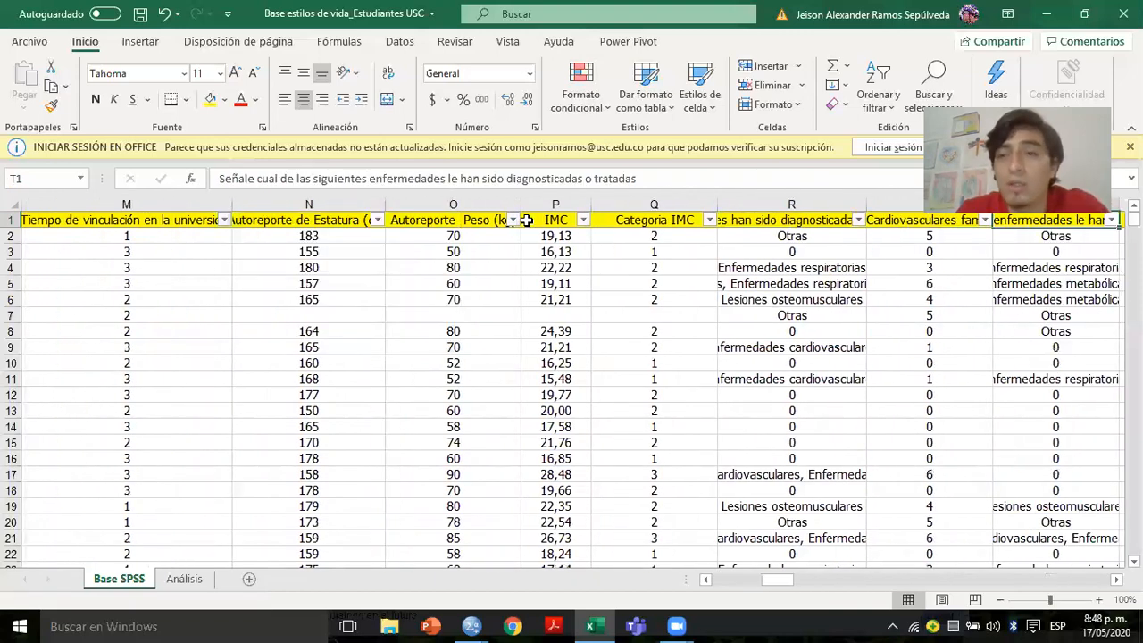
- Inspect the first record's self-reported height and weight cells and the formula in its IMC cell
click(435, 223)
click(303, 236)
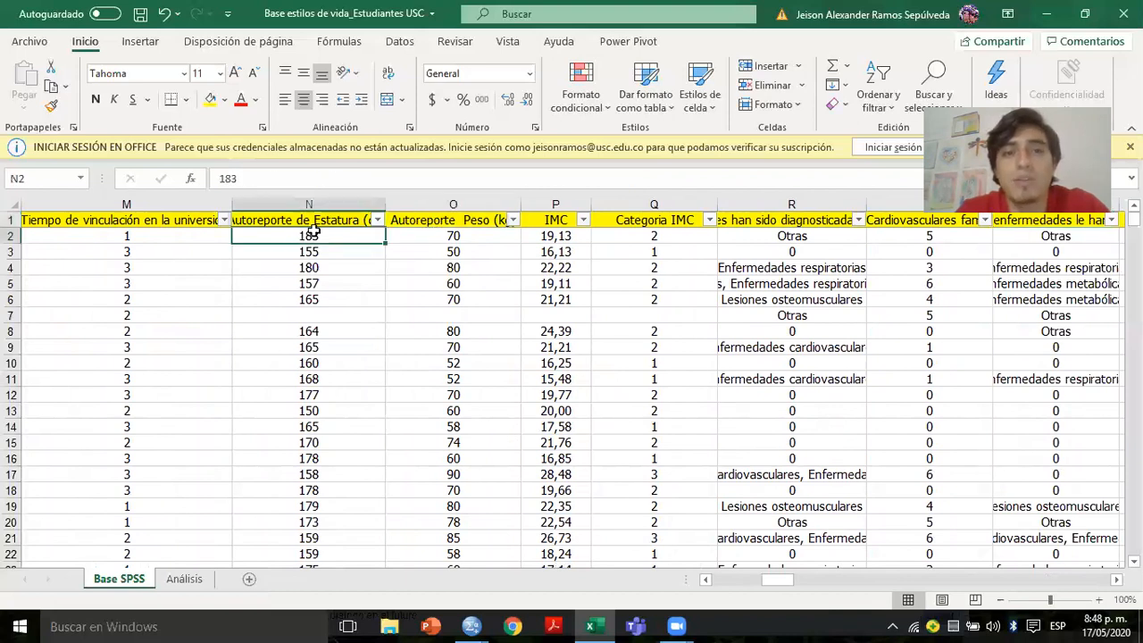
click(460, 230)
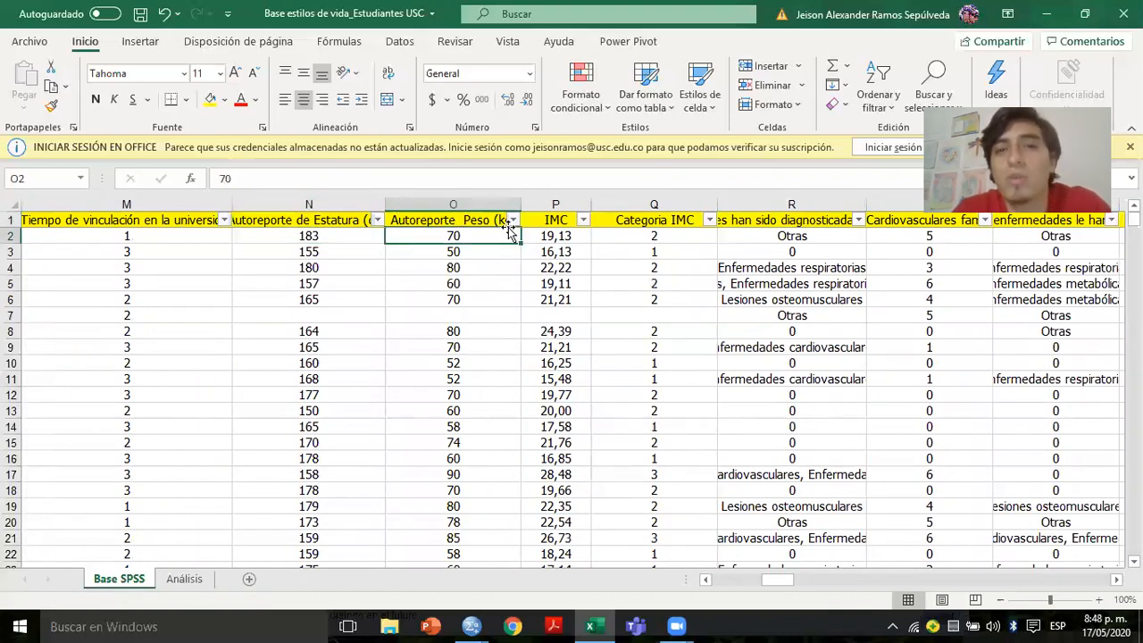
click(542, 231)
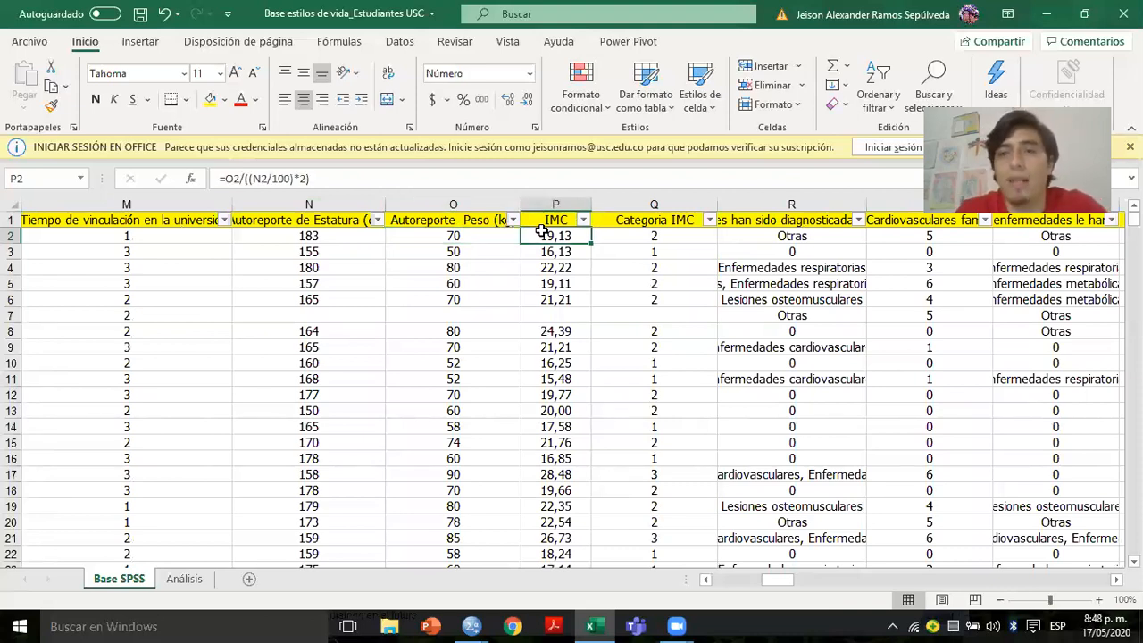
key(Down)
key(Up)
key(Up)
key(Left)
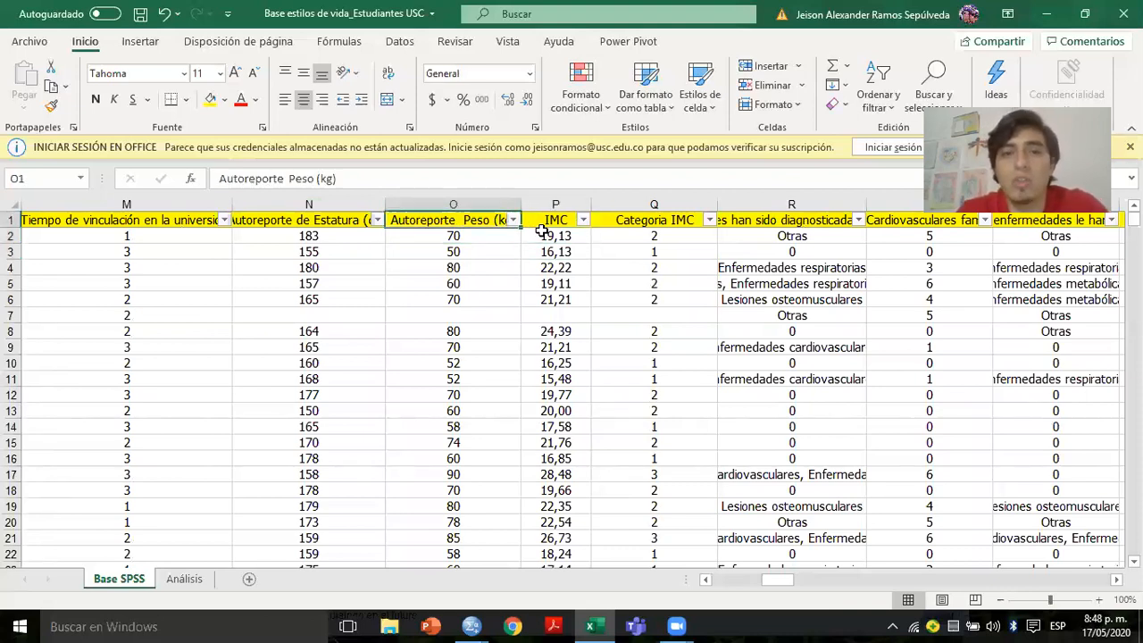
- Look back over the headers from Autoreporte Peso to the Timestamp column
key(Left)
key(Left)
key(Left)
key(Left)
key(Left)
key(Left)
key(Left)
key(Left)
key(Left)
key(Left)
key(Left)
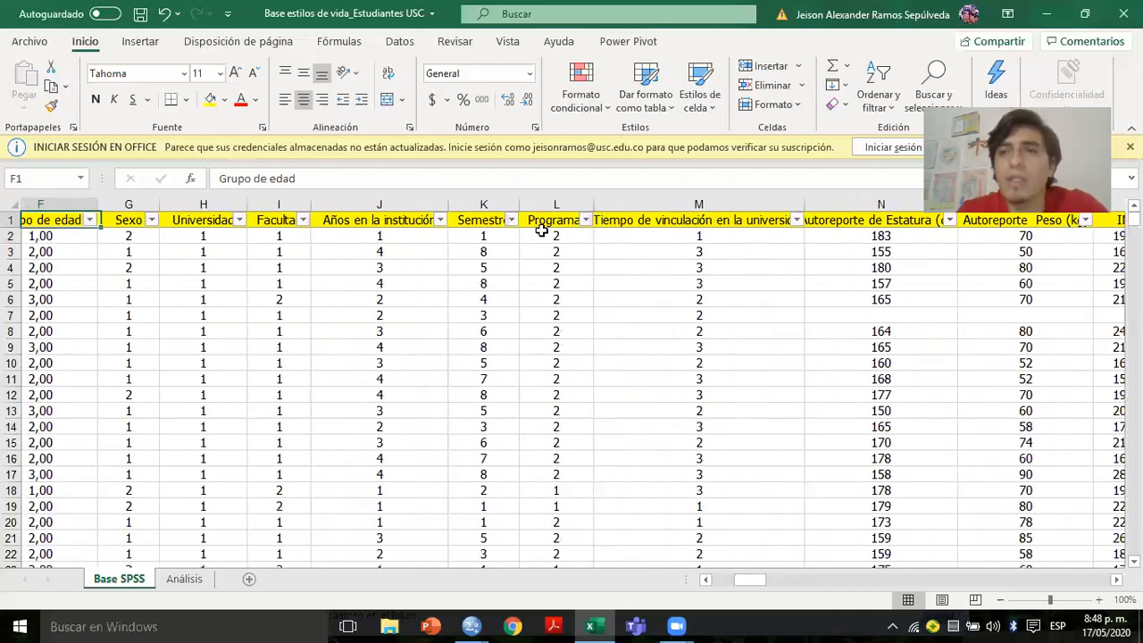
key(Left)
key(Left)
key(Left)
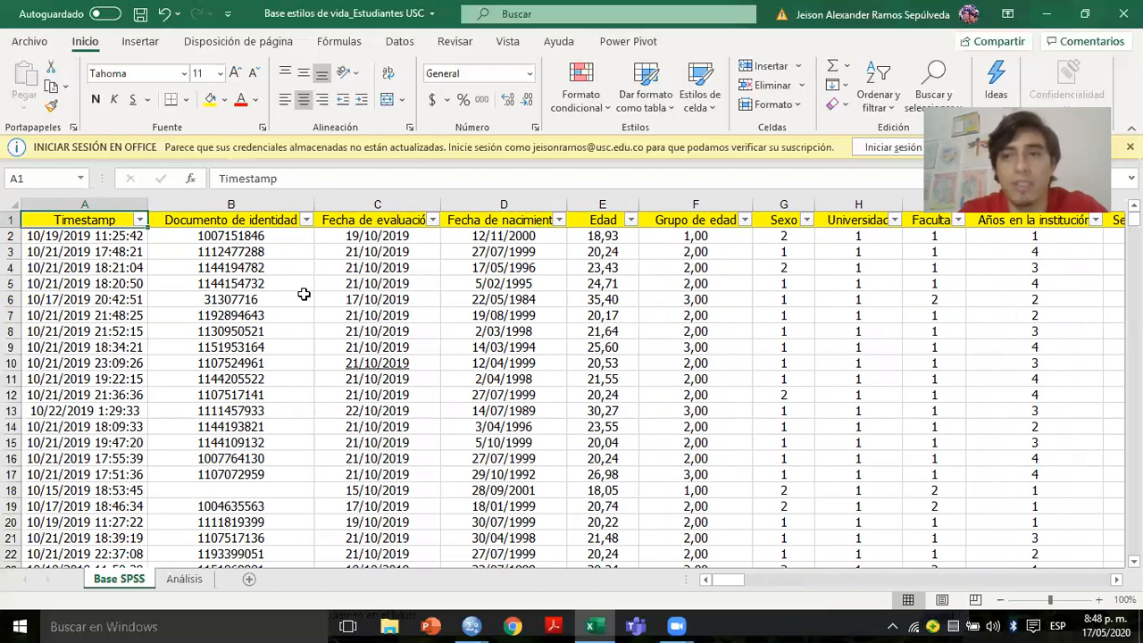
click(304, 294)
click(114, 268)
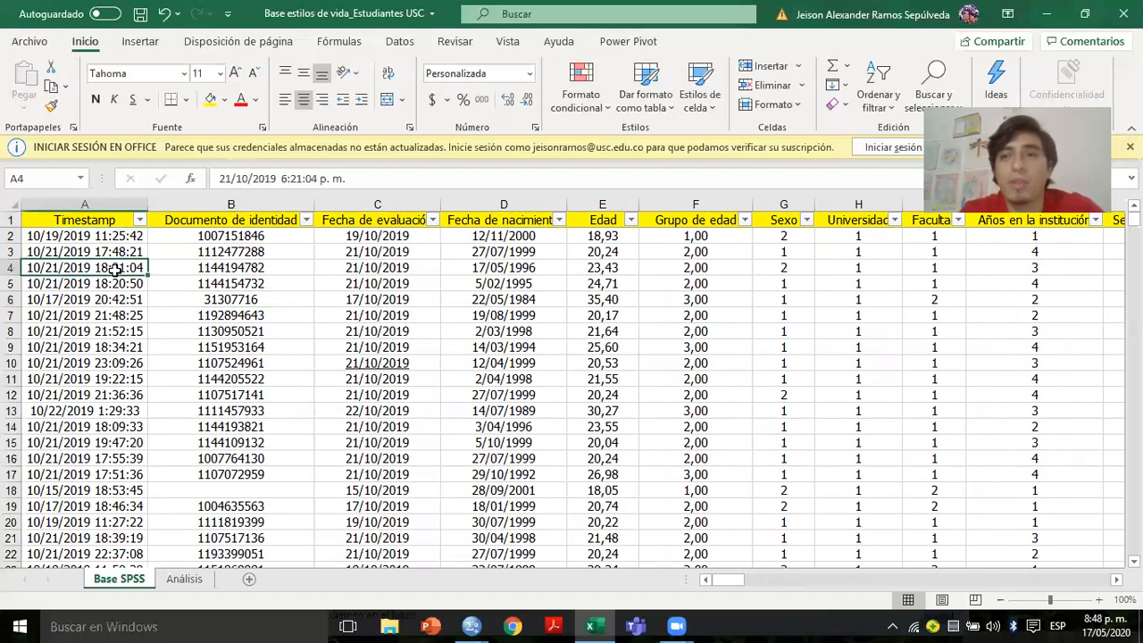
- Look through the records down to the last row of the dataset
key(Page_Down)
key(Page_Down)
key(Page_Down)
key(Page_Down)
key(Page_Down)
key(Page_Down)
key(Page_Down)
key(Page_Down)
key(Page_Down)
key(Page_Down)
key(Page_Down)
key(Page_Down)
key(Page_Down)
key(Page_Down)
key(Page_Down)
key(Page_Down)
key(Page_Down)
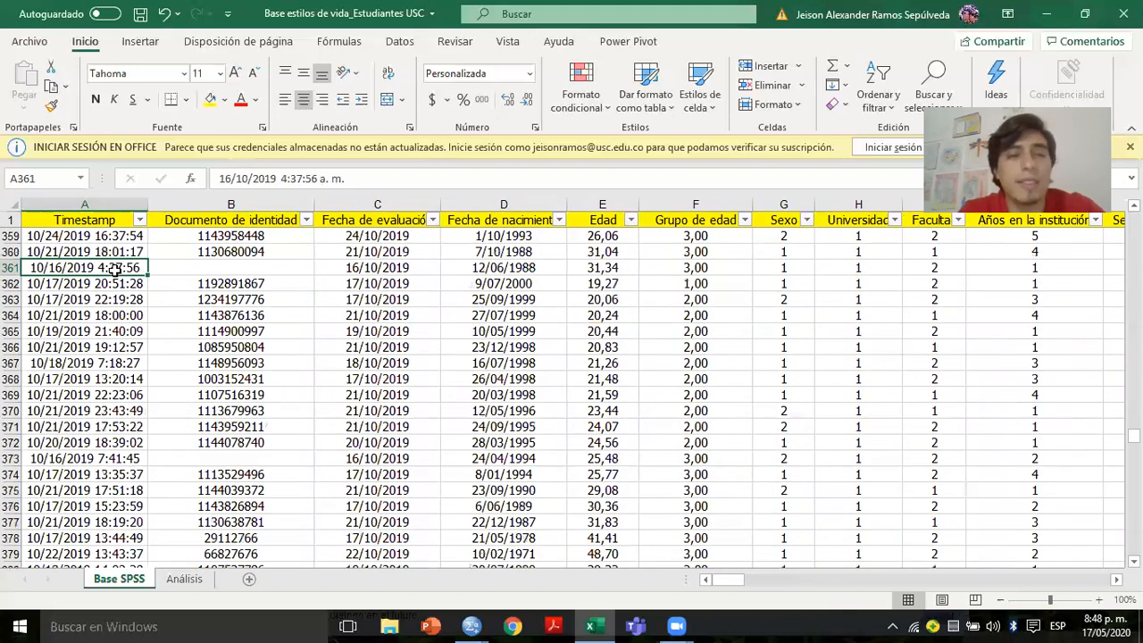
key(Page_Down)
key(Page_Down)
key(Page_Down)
key(Page_Down)
key(Page_Down)
key(Page_Down)
key(Page_Down)
key(Page_Down)
key(Page_Down)
key(Page_Down)
key(Page_Down)
key(Page_Down)
key(Page_Down)
key(Page_Down)
key(Page_Up)
key(Page_Up)
key(Page_Up)
key(Page_Up)
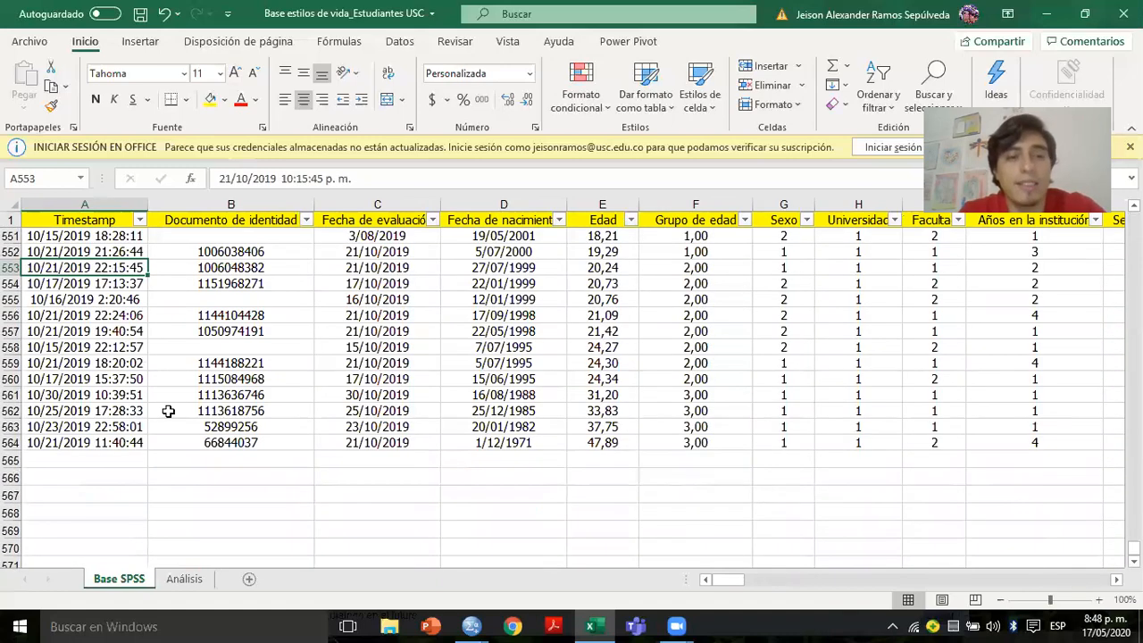
- Enter the labels Promedio, Desvia, Min and Máxi in cells B567 to B570 below the data
click(220, 497)
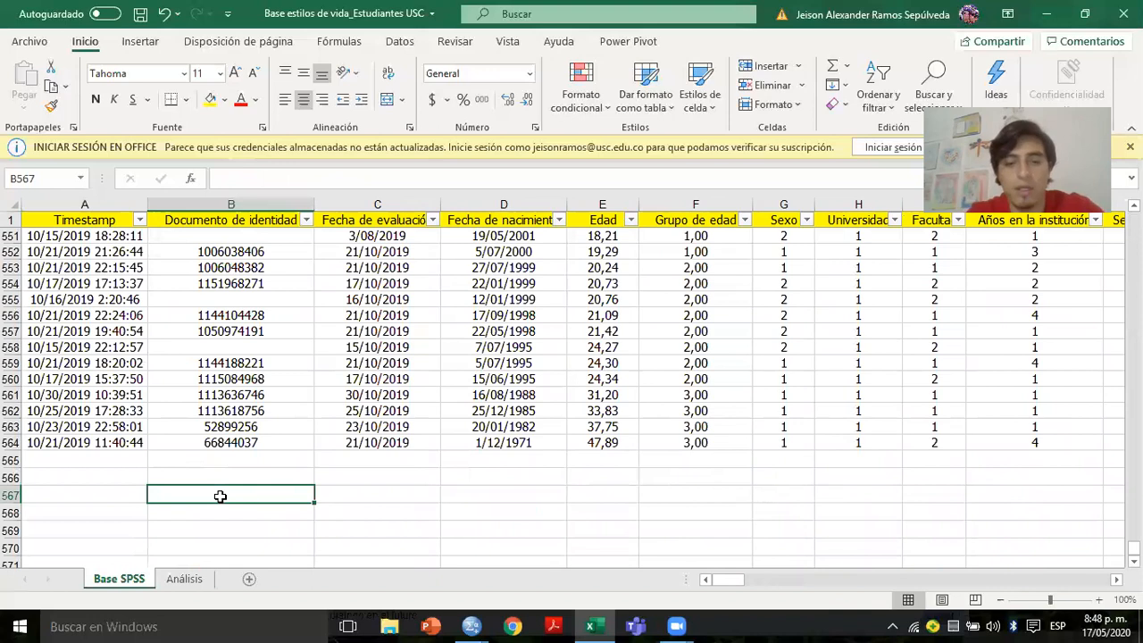
text(Promedio)
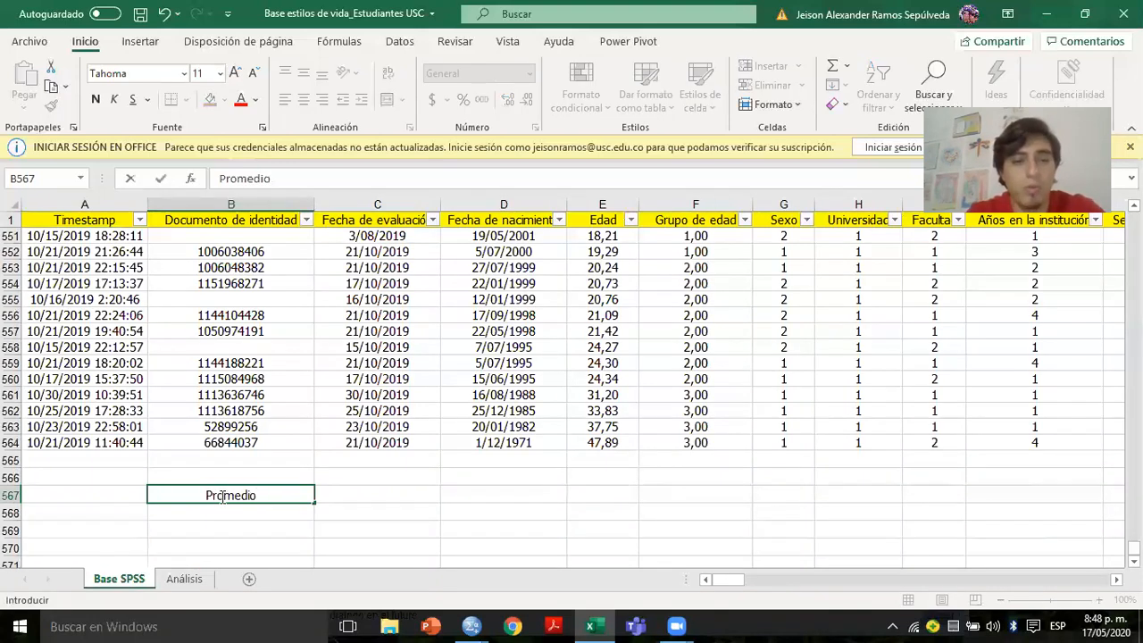
key(Return)
text(Desvia)
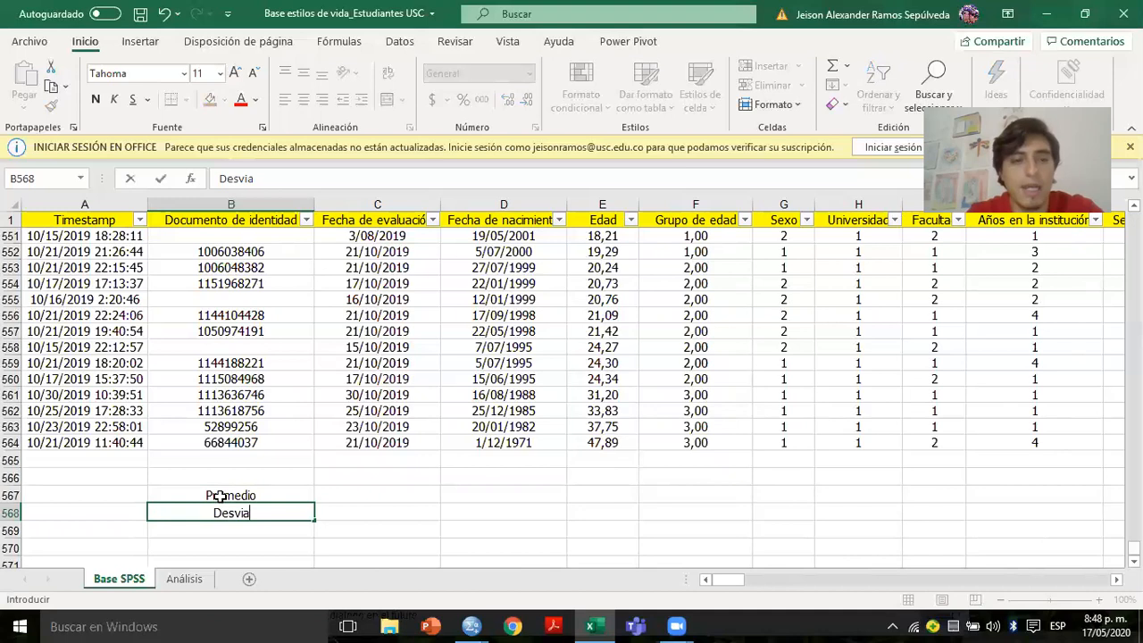
key(Return)
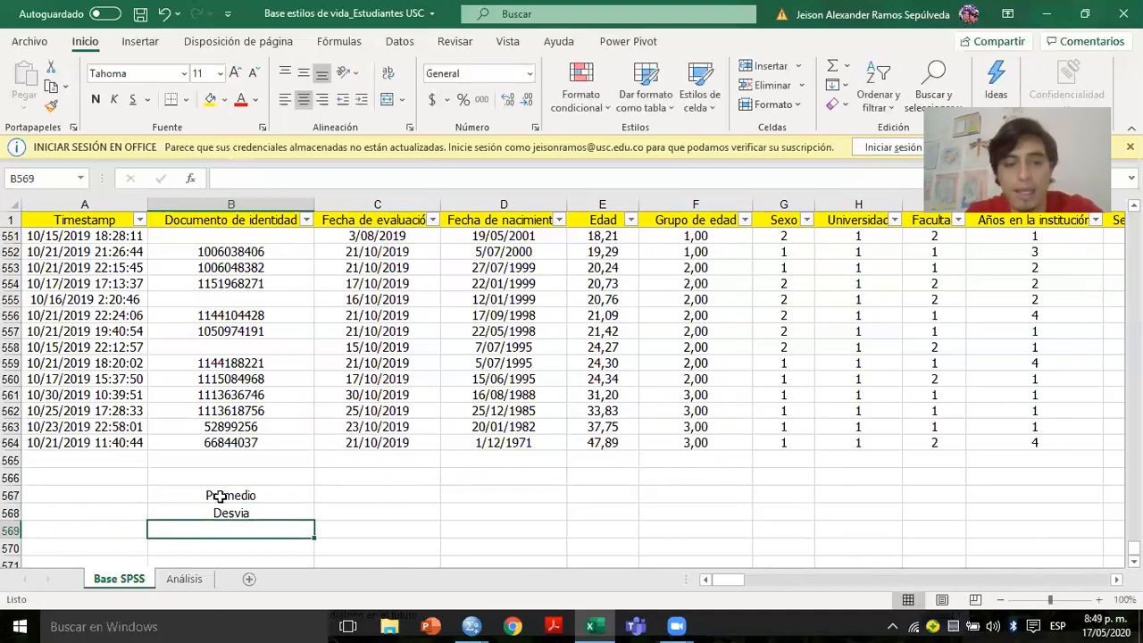
text(Min)
key(Return)
text(Min)
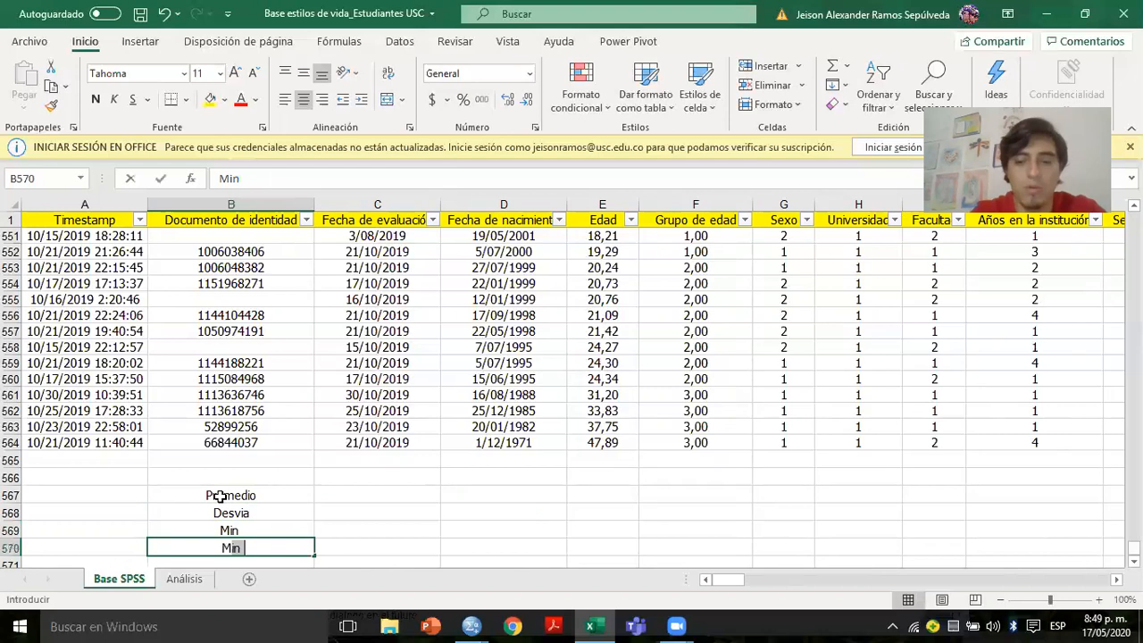
text(áxi)
key(Return)
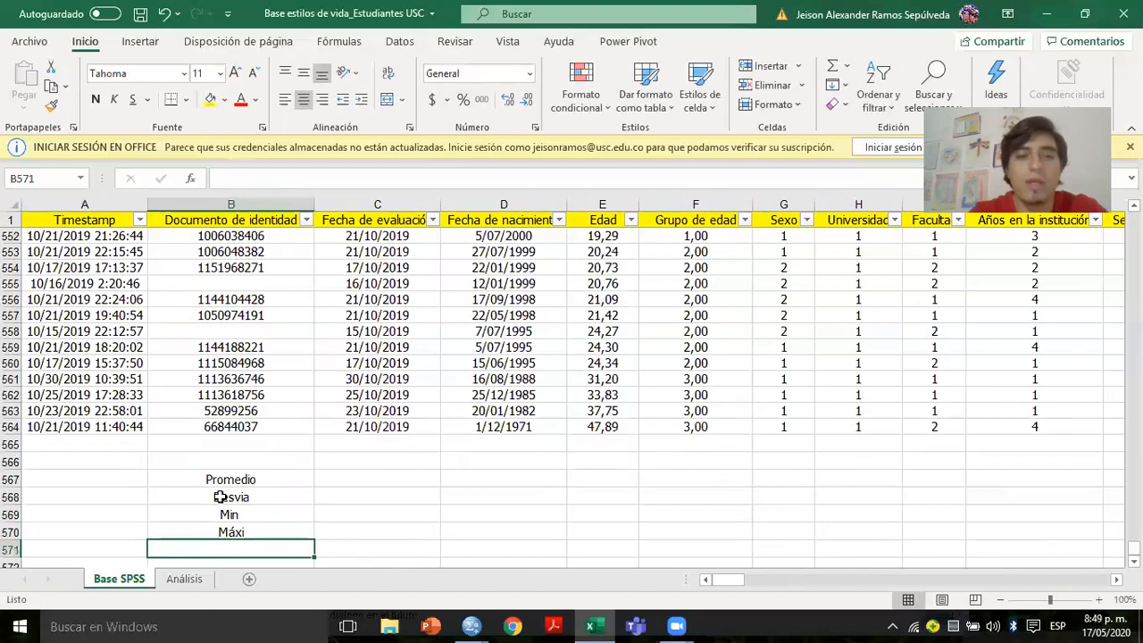
key(Right)
key(Up)
key(Up)
key(Up)
key(Up)
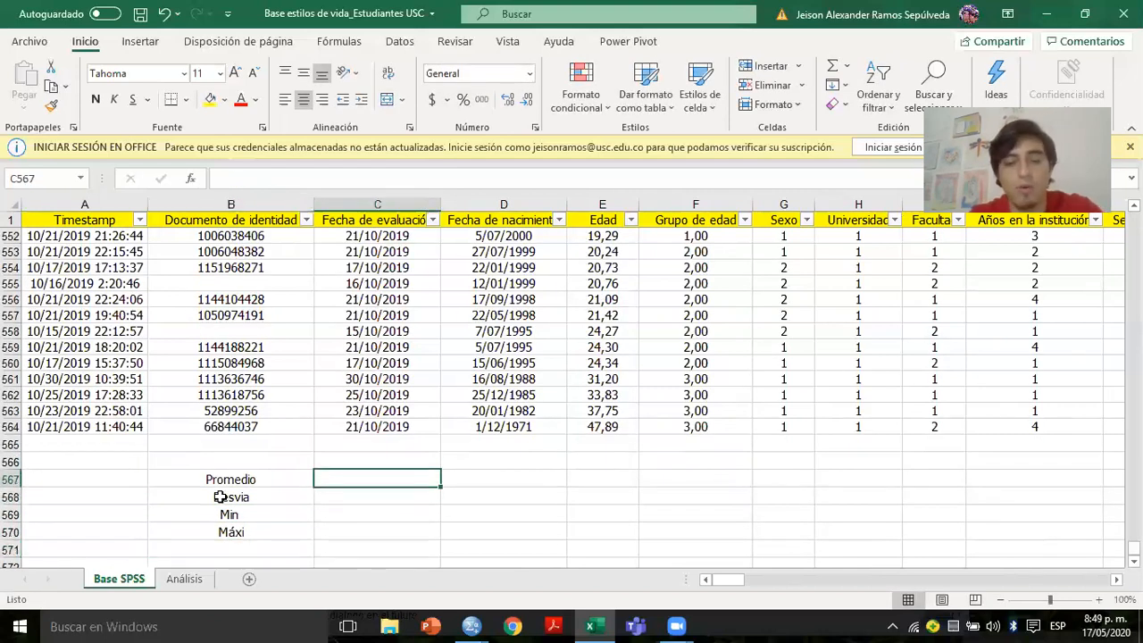
text(=)
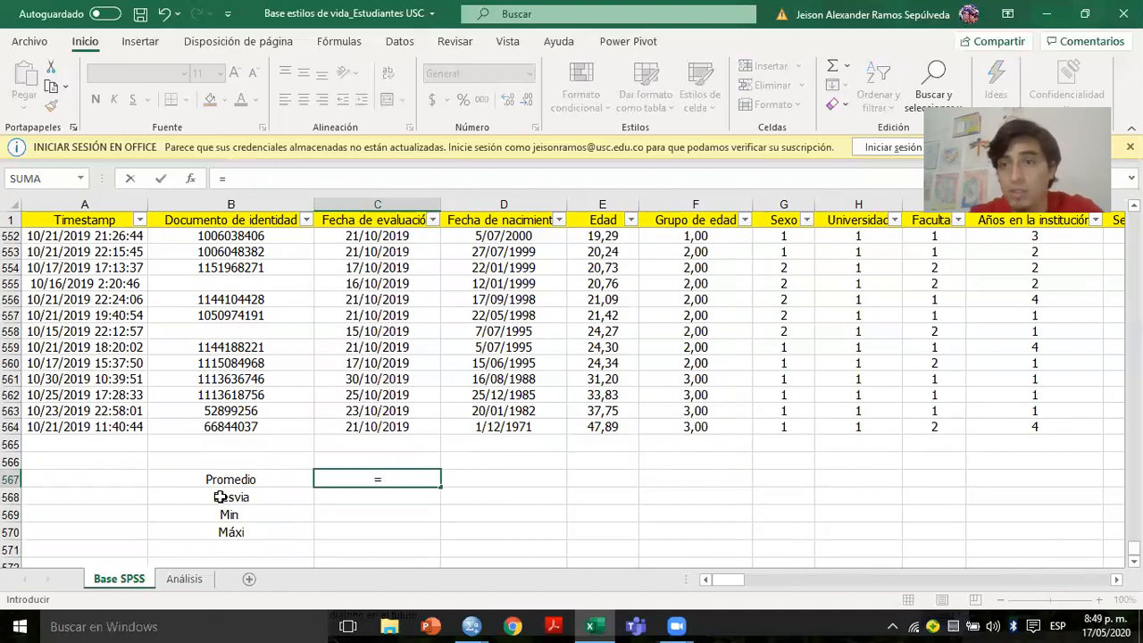
key(Escape)
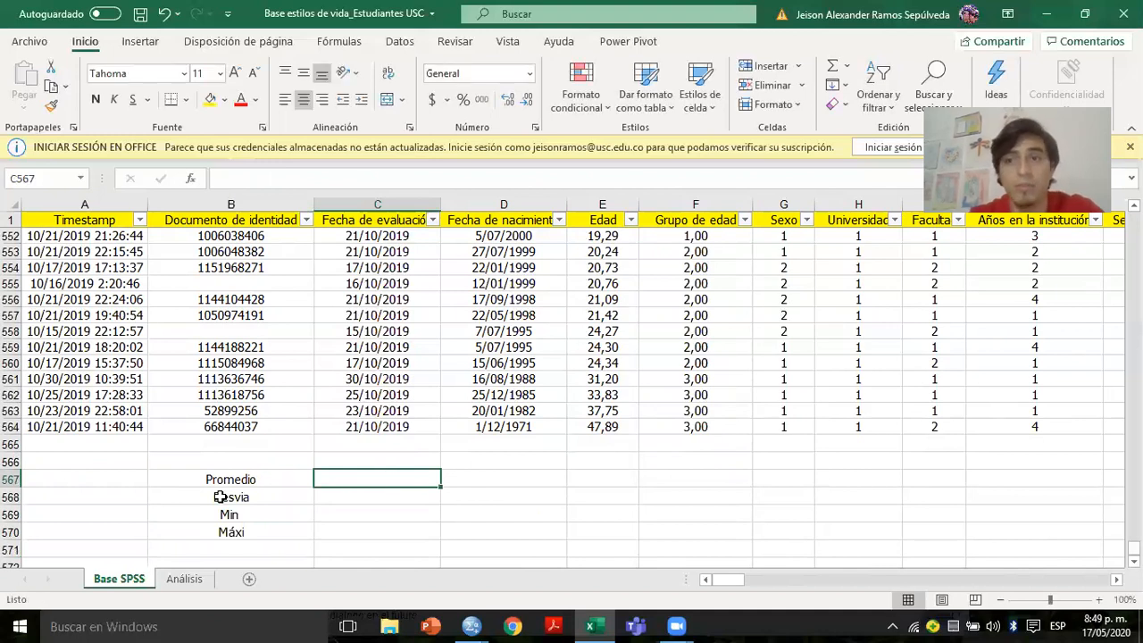
click(164, 480)
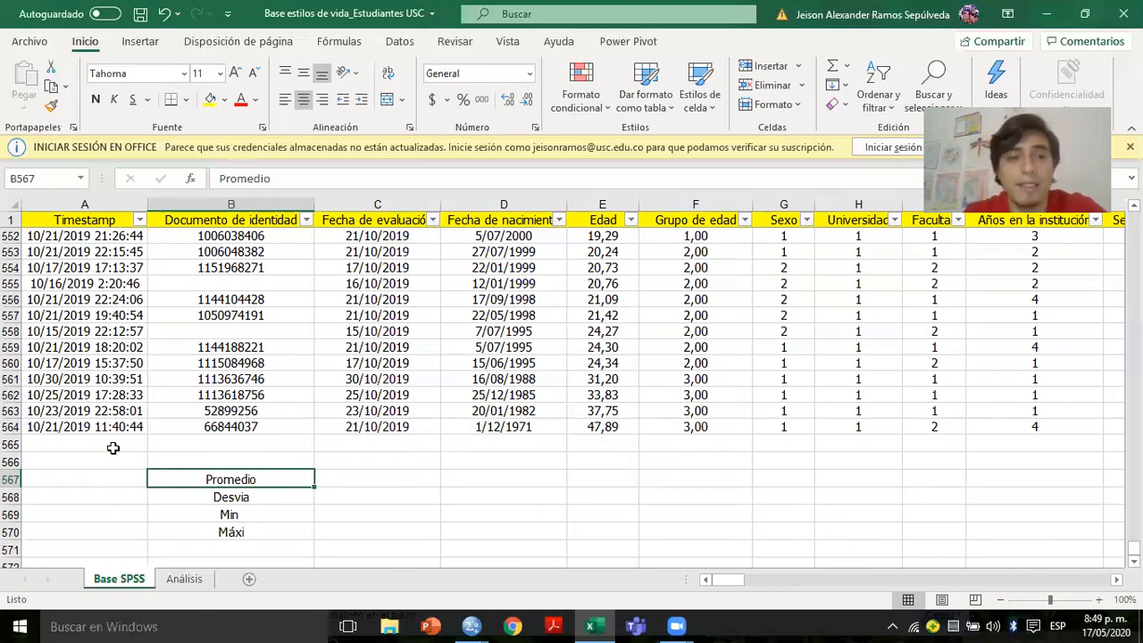
- Delete rows 565 to 578 below the dataset, including the statistics labels
click(63, 443)
drag(16, 441, 11, 496)
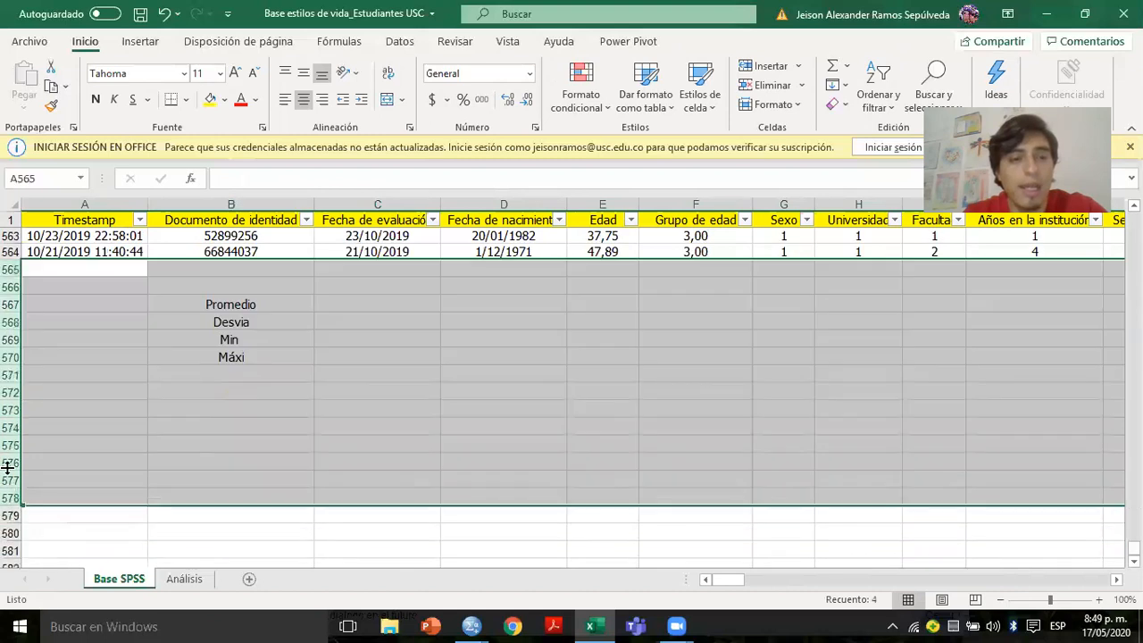
right_click(11, 462)
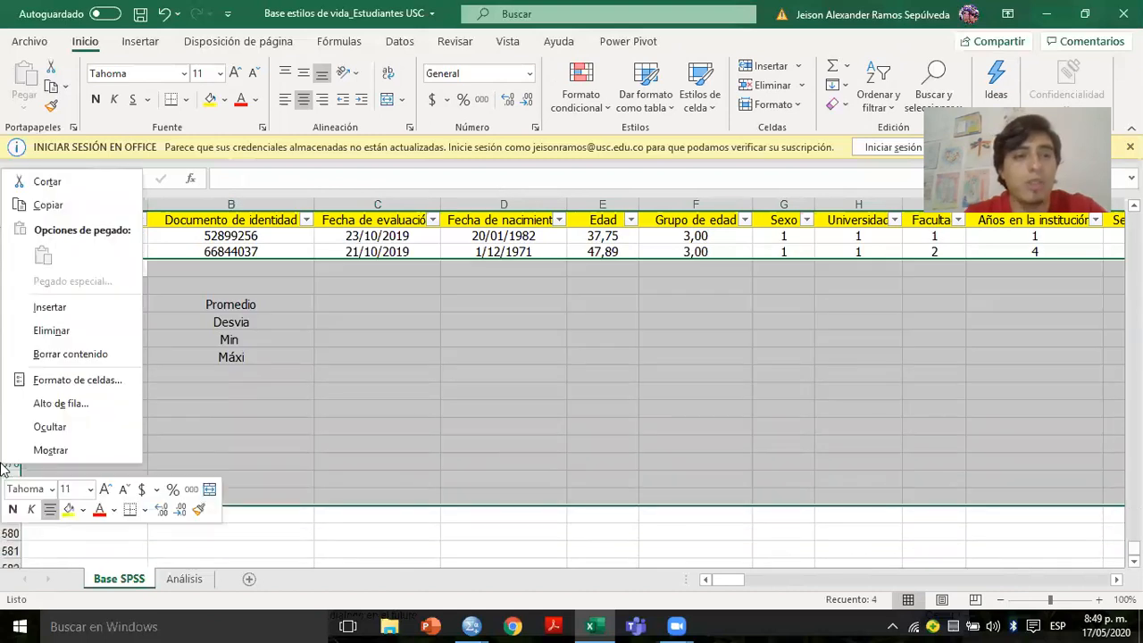
click(27, 332)
click(212, 370)
- Examine the last records and the blank rows below row 564 for leftover content
key(Up)
key(Up)
key(Up)
key(Up)
key(Up)
key(Up)
key(Up)
key(Up)
key(Up)
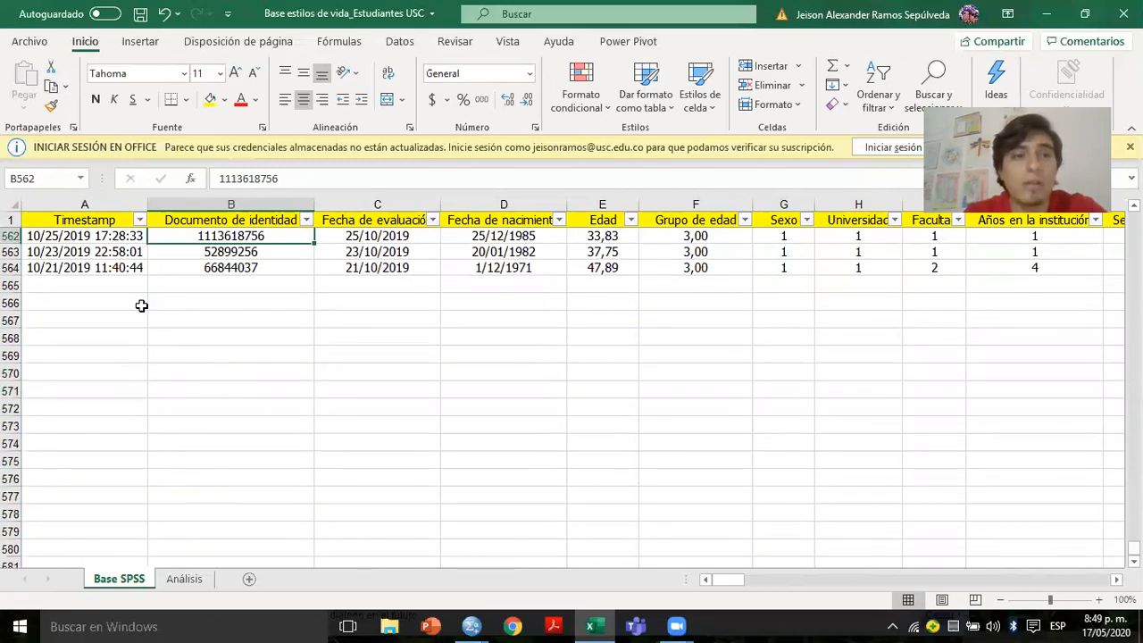
click(89, 278)
key(Up)
key(Right)
key(Right)
key(Right)
key(Right)
key(Right)
key(Right)
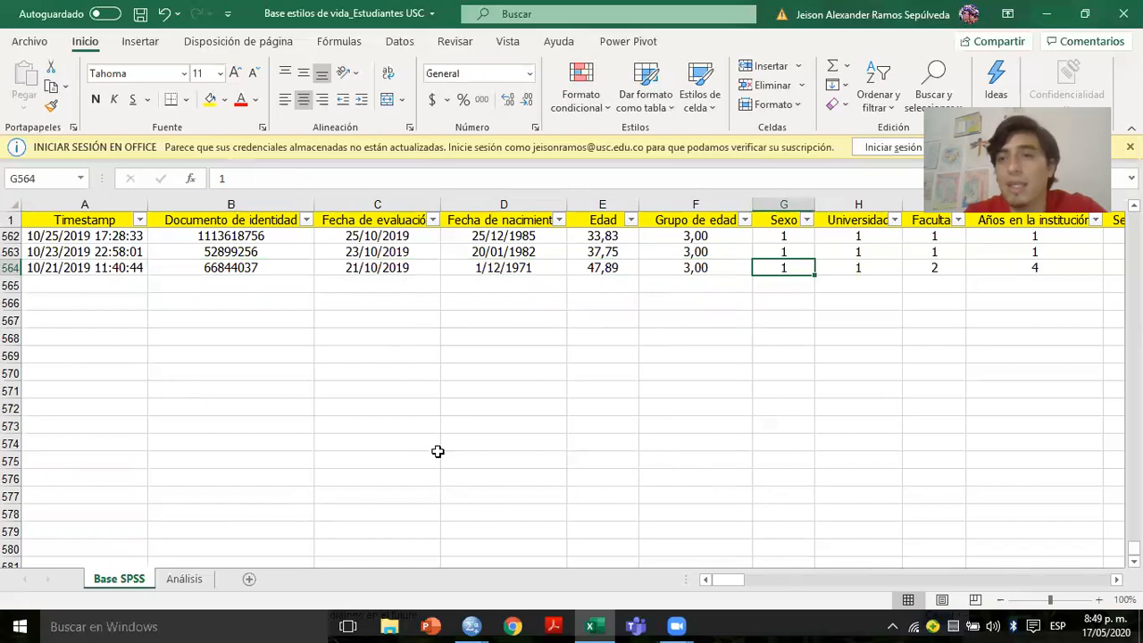
click(421, 426)
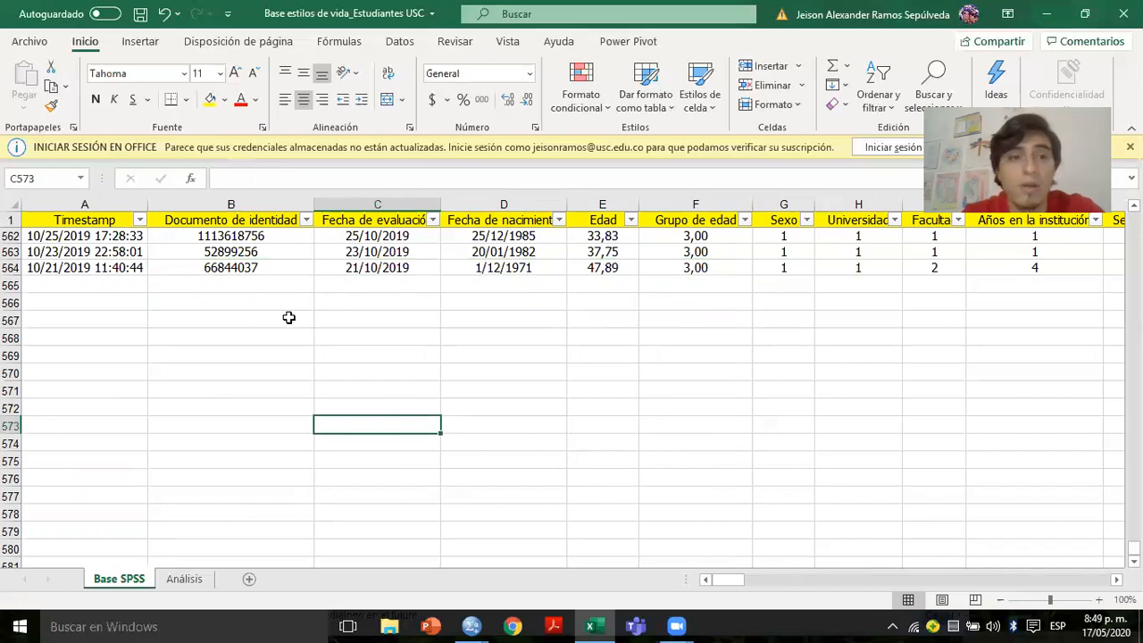
click(203, 302)
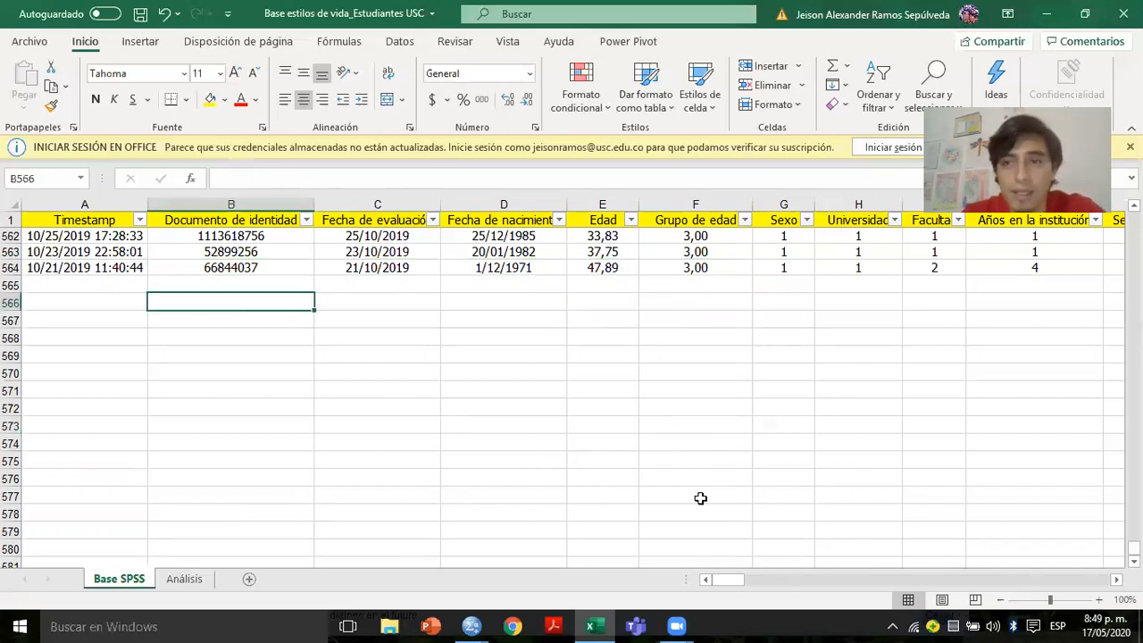
click(101, 268)
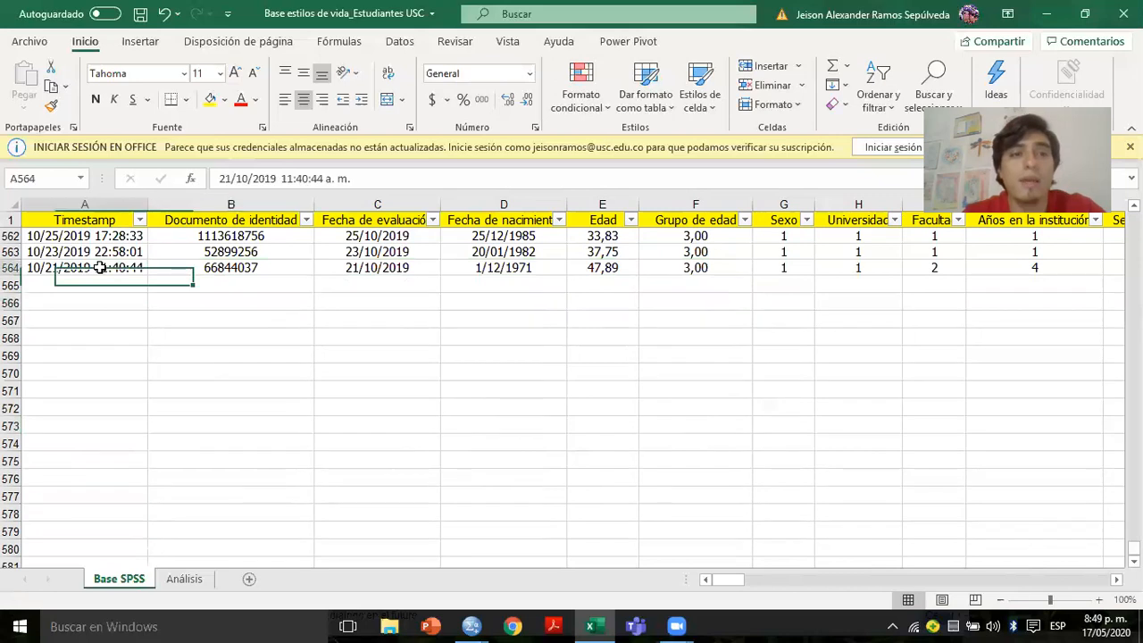
- Create a copy of the Base SPSS sheet within the same workbook, placed before the original
key(ctrl+Home)
click(207, 294)
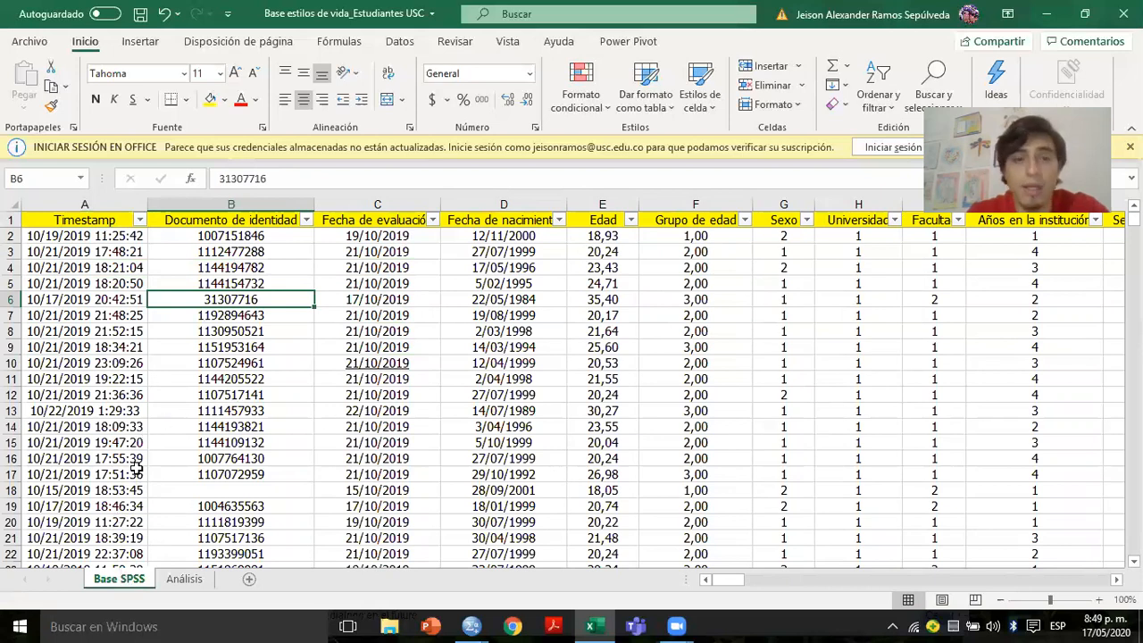
right_click(124, 582)
key(Escape)
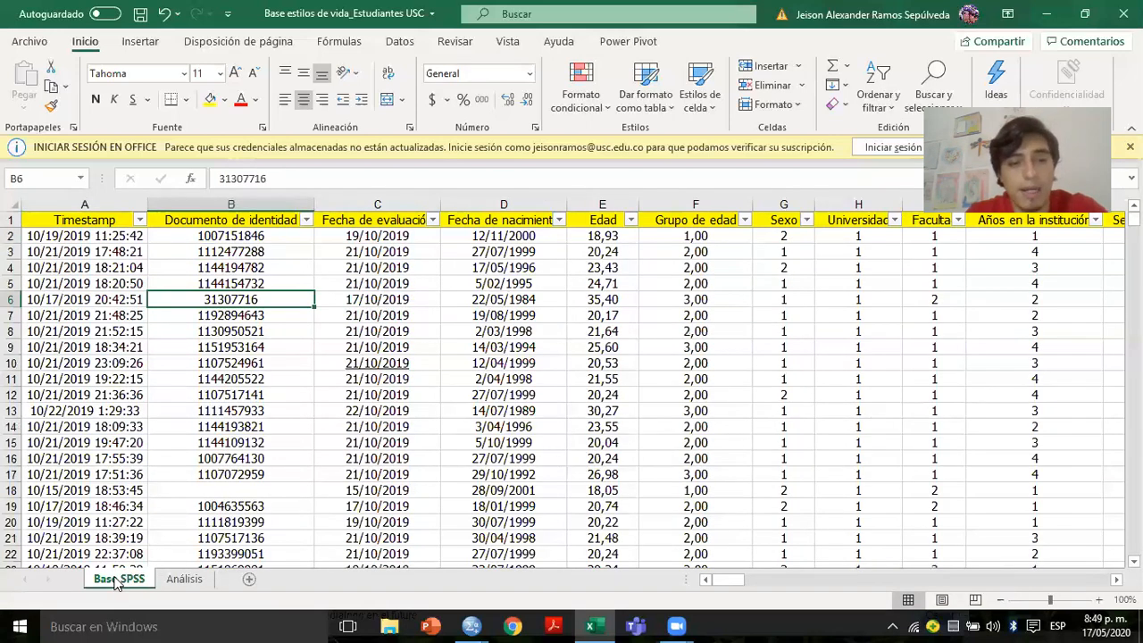
right_click(116, 580)
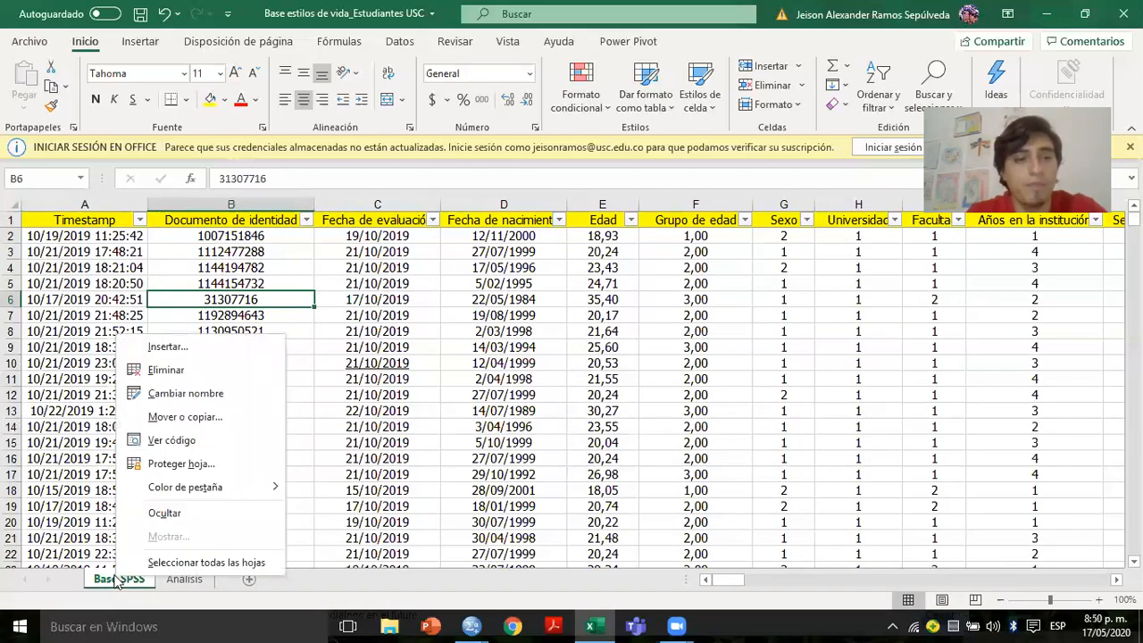
click(161, 420)
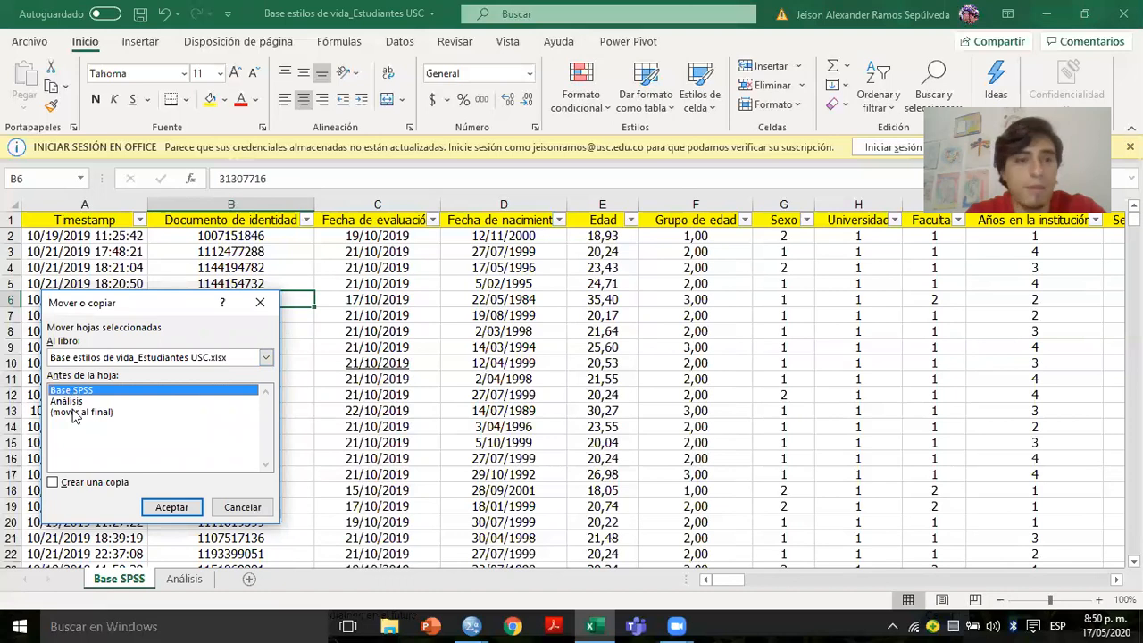
click(52, 483)
click(152, 508)
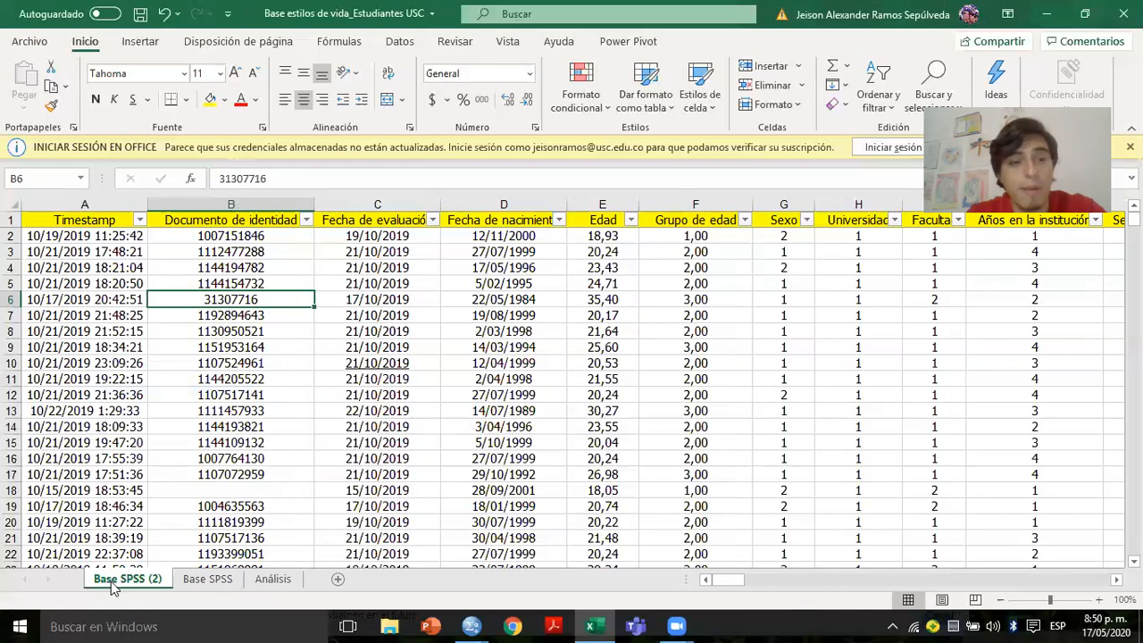
- Rename the copied sheet as Base con gráficos
double_click(158, 580)
key(BackSpace)
key(BackSpace)
key(BackSpace)
key(BackSpace)
key(BackSpace)
key(BackSpace)
key(BackSpace)
key(BackSpace)
key(BackSpace)
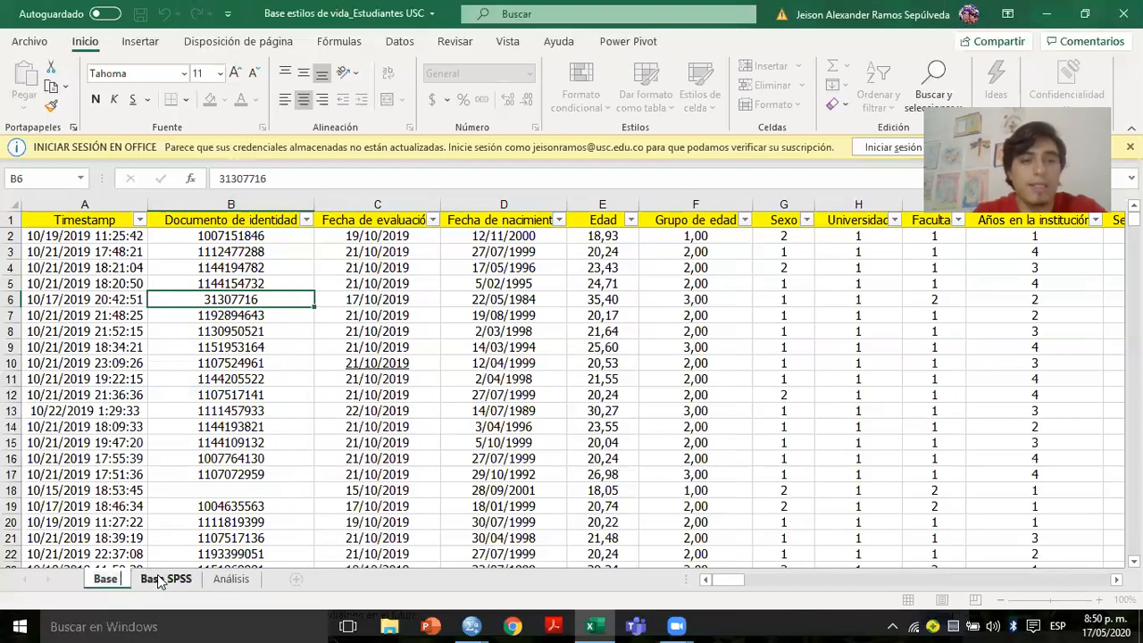
text(Anaál)
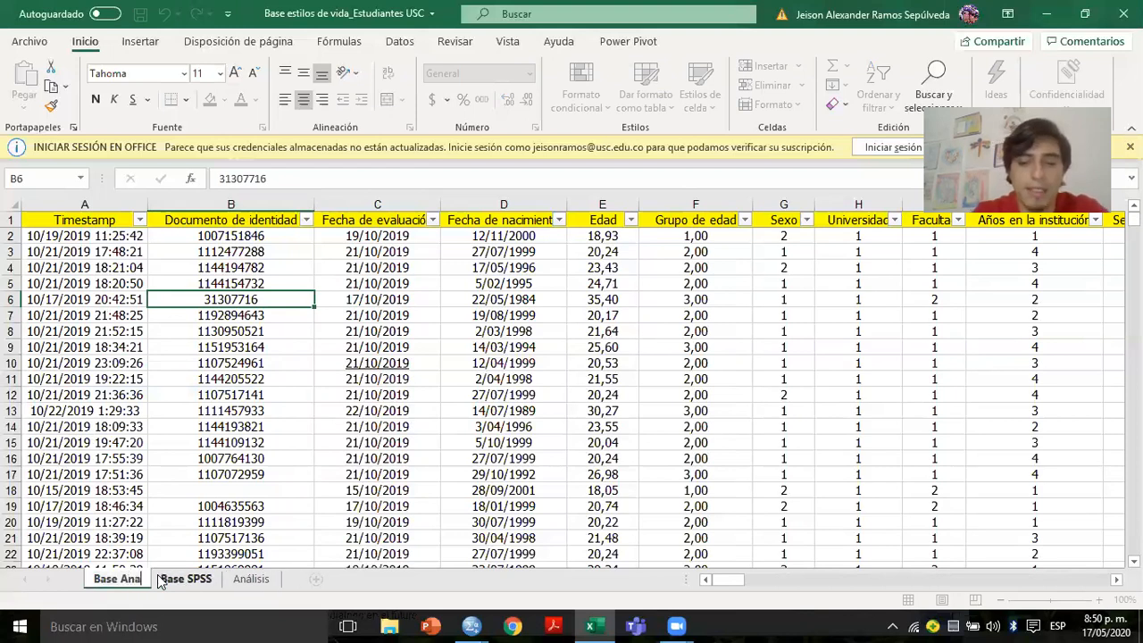
key(BackSpace)
key(BackSpace)
key(BackSpace)
key(BackSpace)
key(BackSpace)
key(BackSpace)
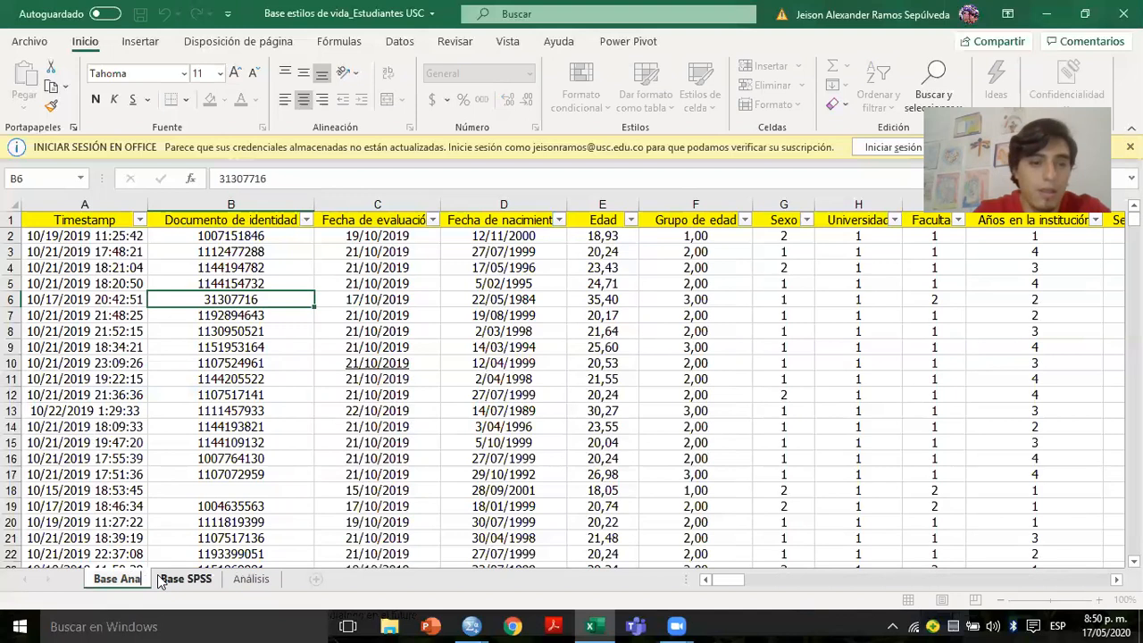
text(con gráfico)
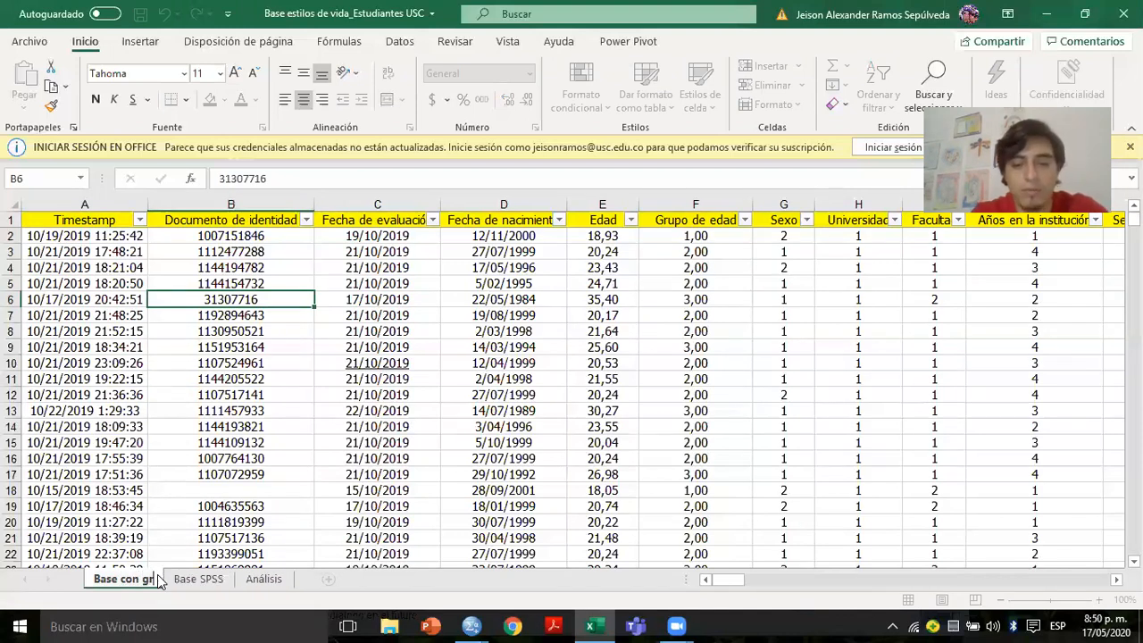
key(Return)
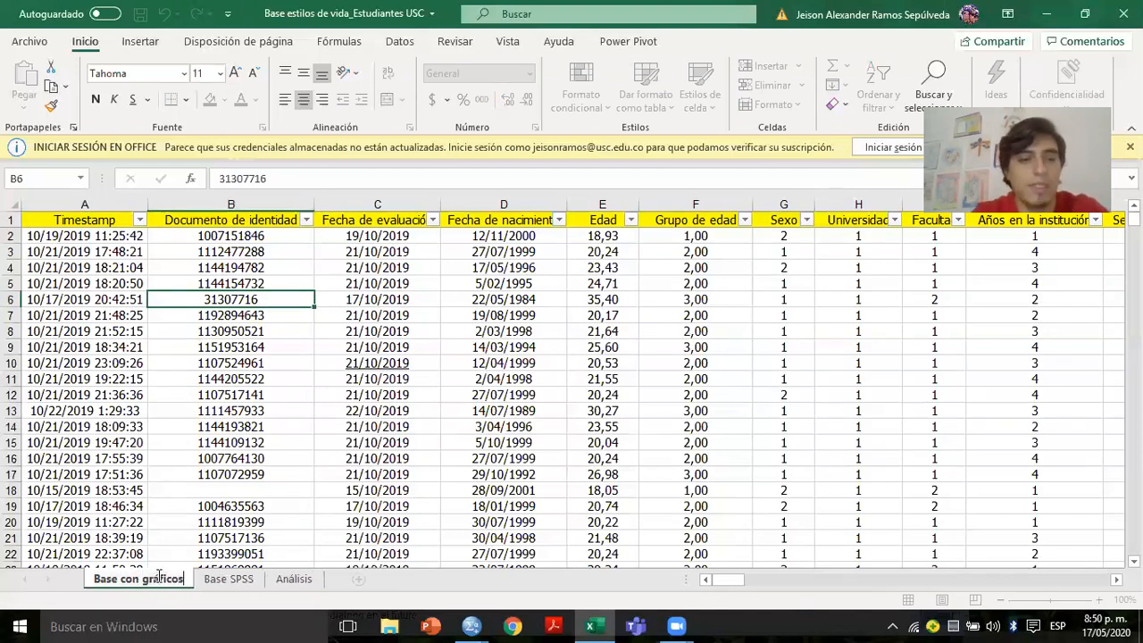
click(129, 507)
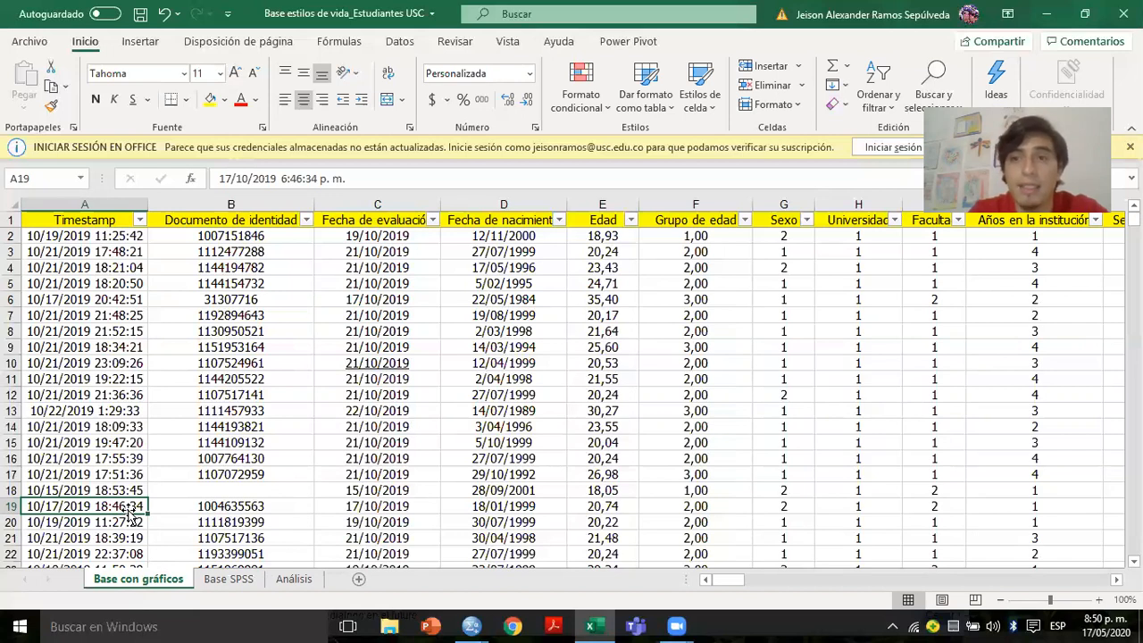
- Look through the records of the original Base SPSS sheet, from the header row down past row 361, and return to the first record
click(230, 579)
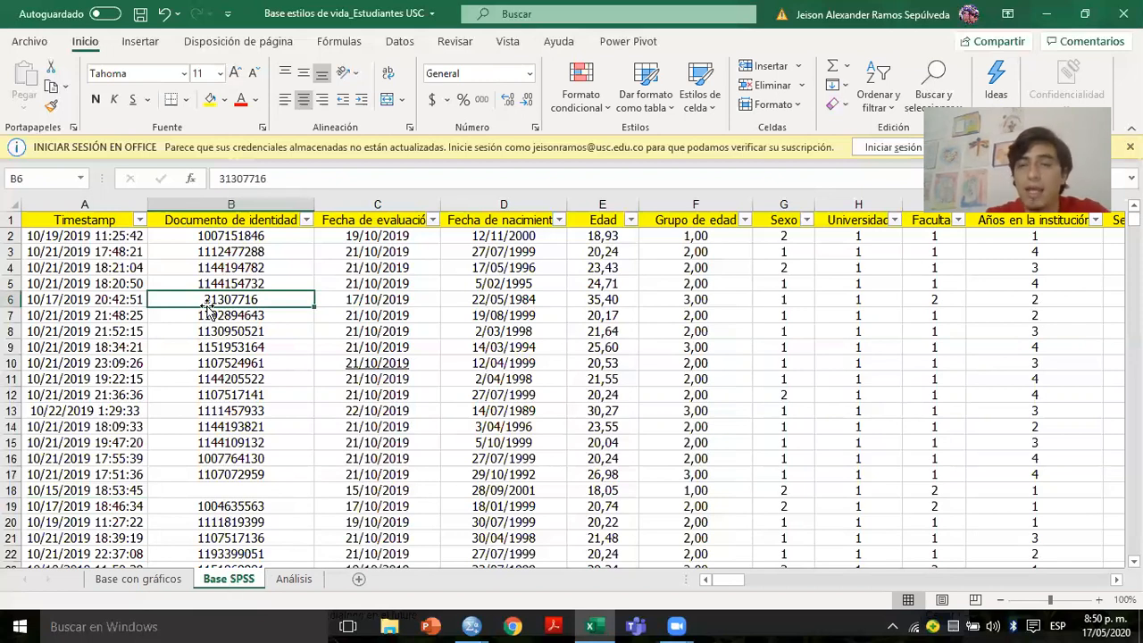
click(44, 223)
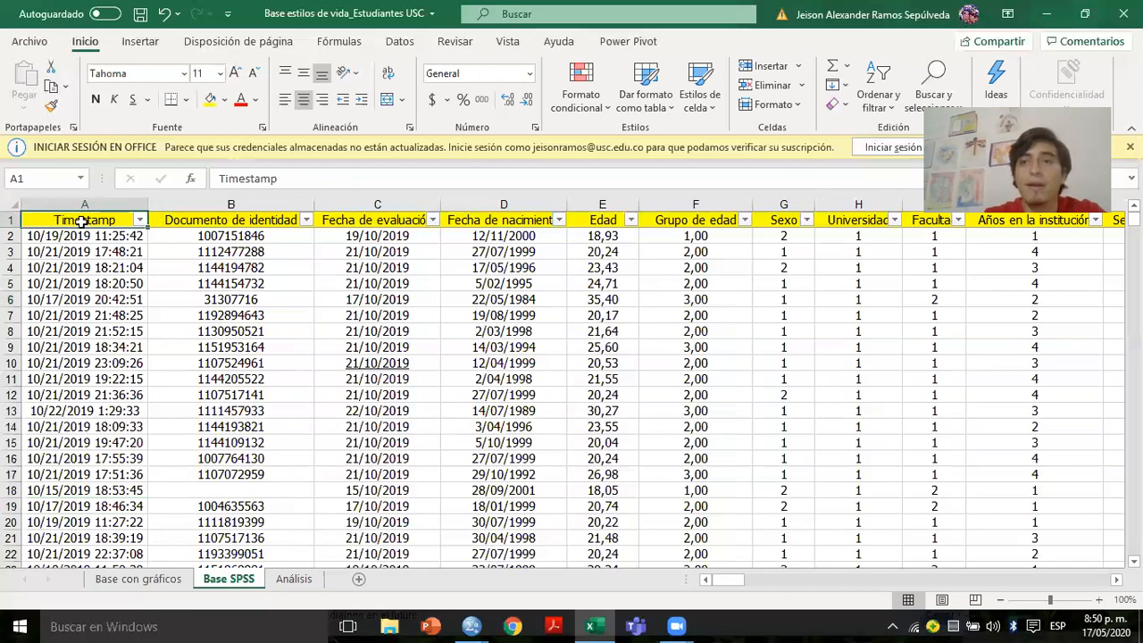
click(80, 268)
key(Page_Down)
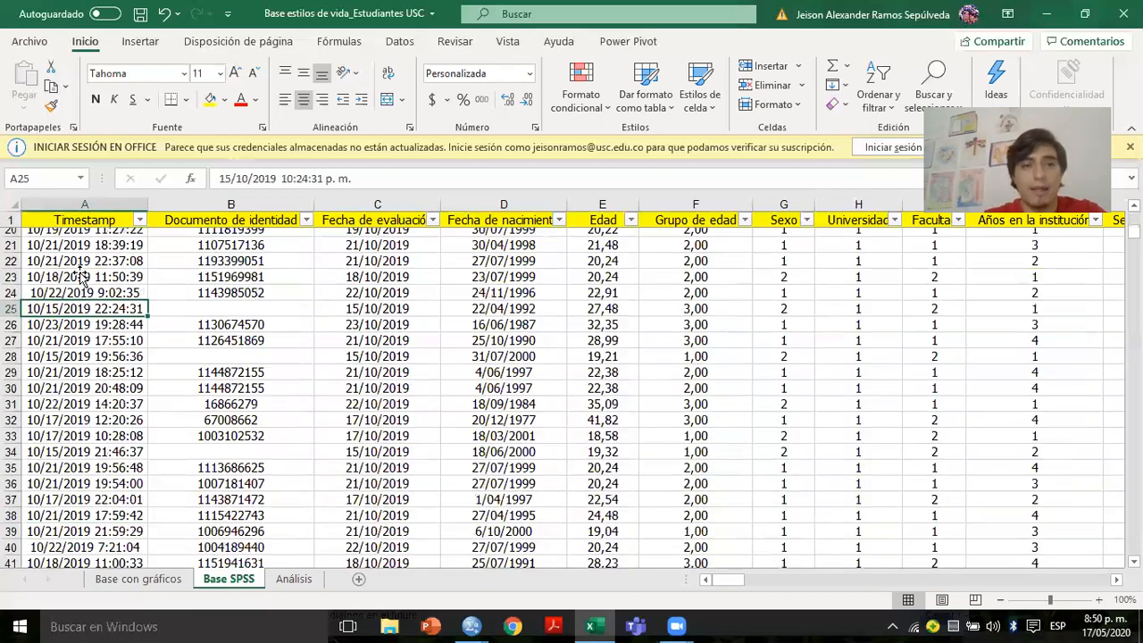
key(Page_Down)
key(Page_Down)
key(Page_Down)
key(Page_Down)
key(Page_Down)
key(Page_Down)
key(Page_Down)
key(Page_Down)
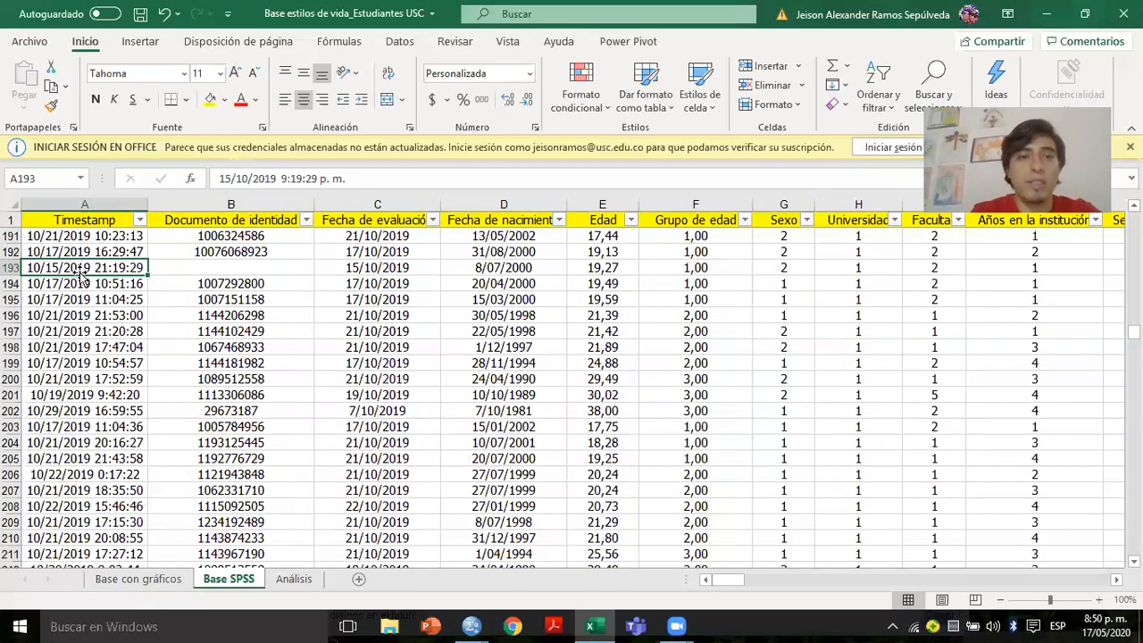
key(Page_Down)
key(Page_Down)
key(Page_Down)
key(Page_Down)
key(Page_Down)
key(Page_Down)
key(Page_Down)
key(Page_Down)
key(Page_Down)
key(Page_Down)
key(Page_Down)
key(Page_Down)
key(Page_Down)
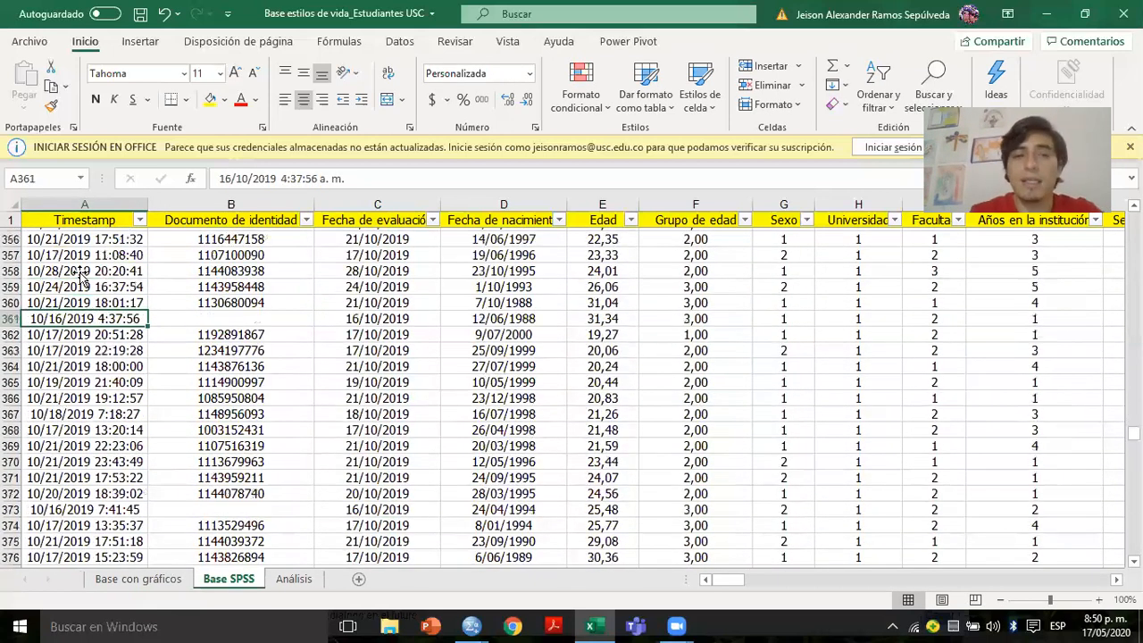
key(ctrl+Home)
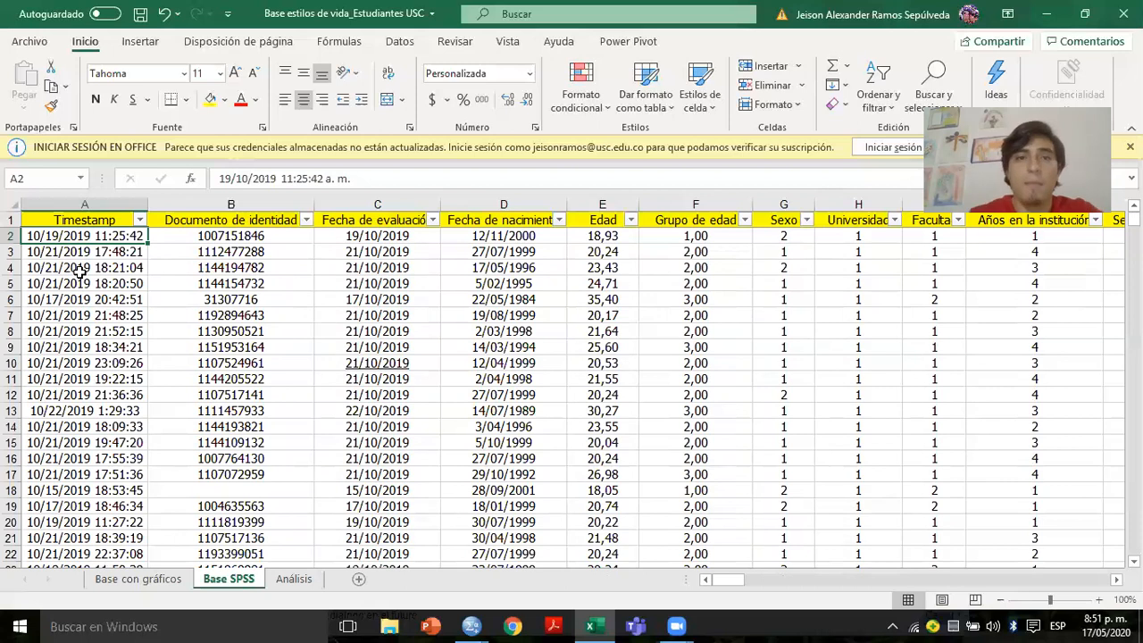
- Save the workbook and close it
click(135, 286)
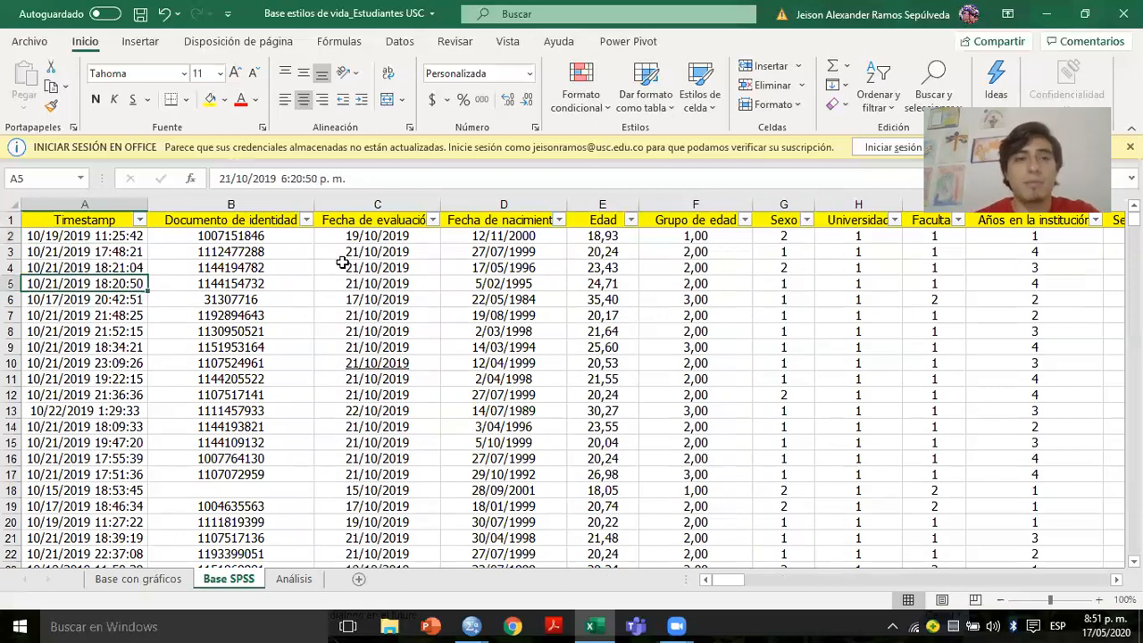
click(138, 13)
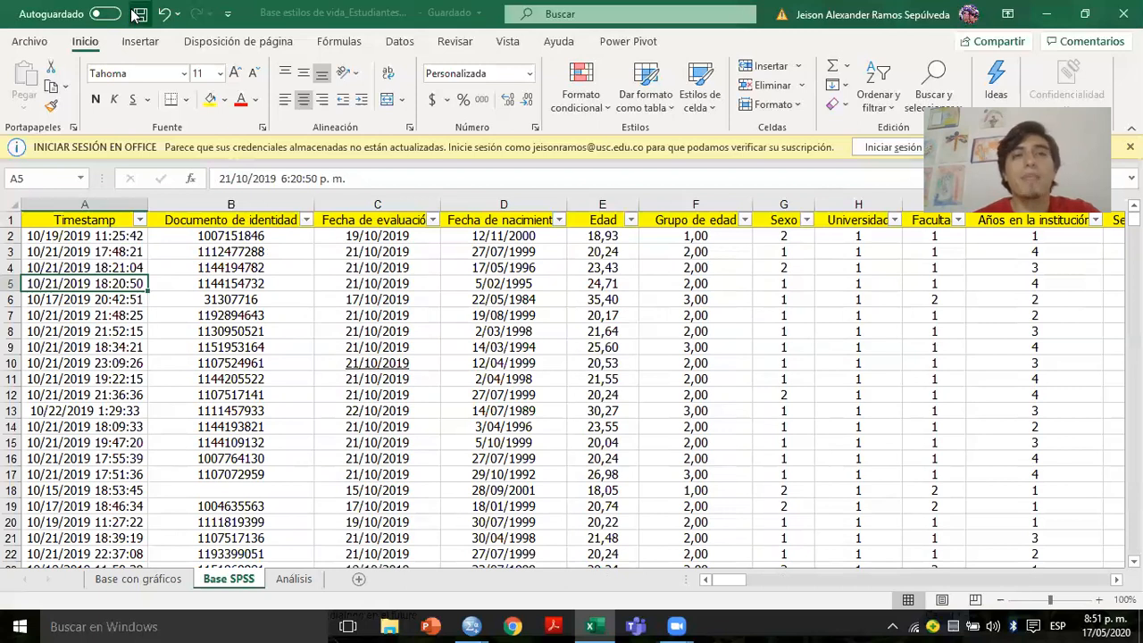
click(1115, 14)
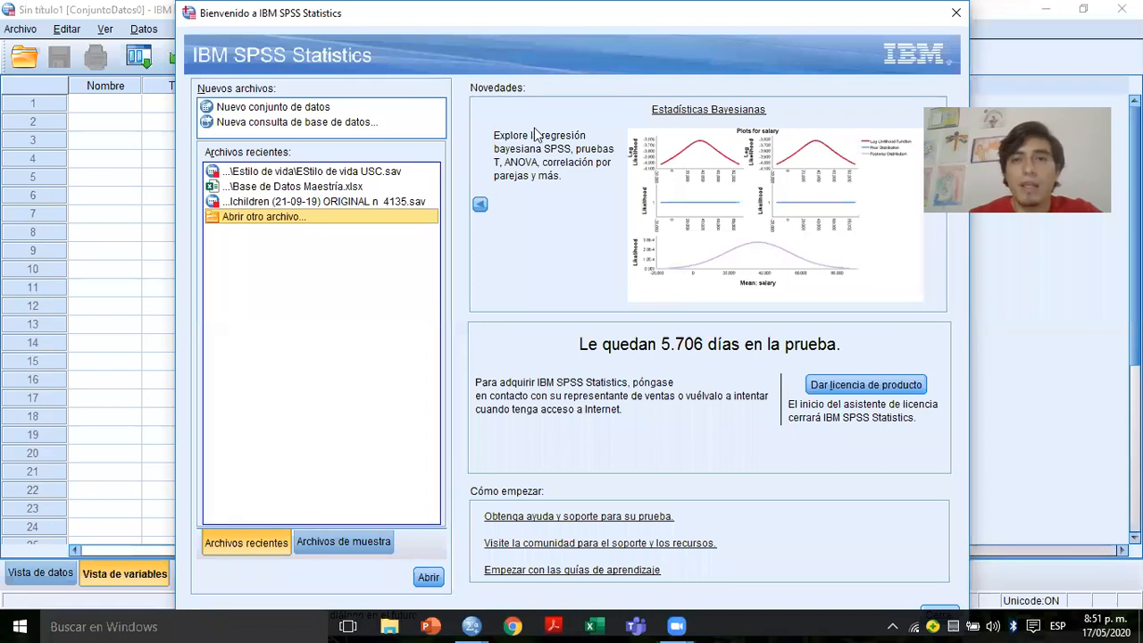
- Move the IBM SPSS Statistics welcome dialog down to uncover the data editor's menu bar
click(459, 40)
click(561, 205)
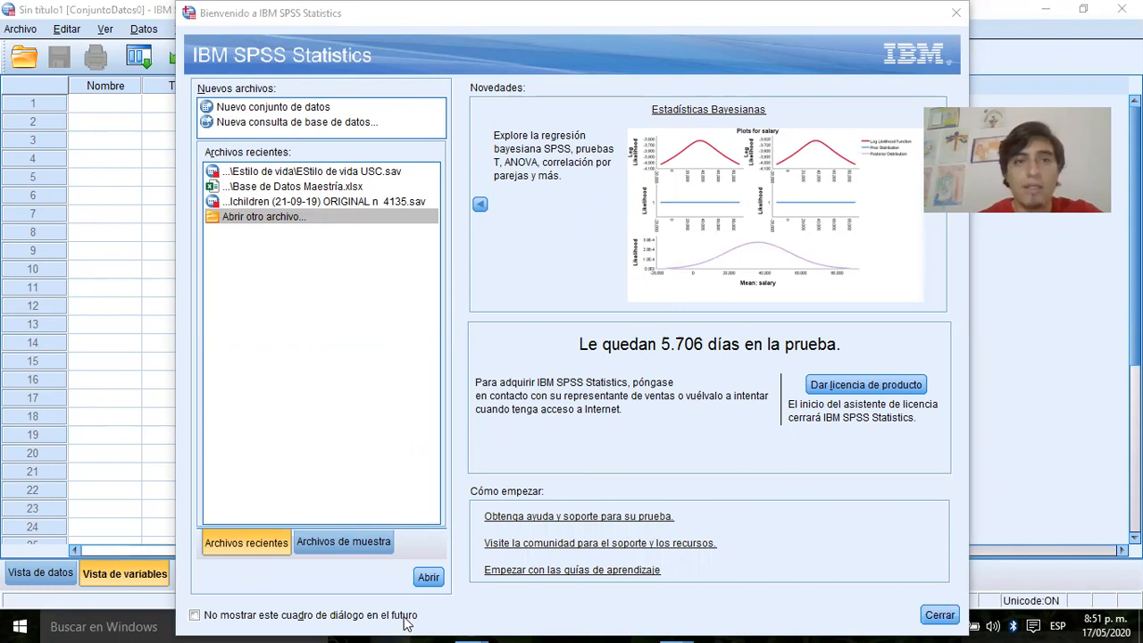
drag(303, 5, 313, 37)
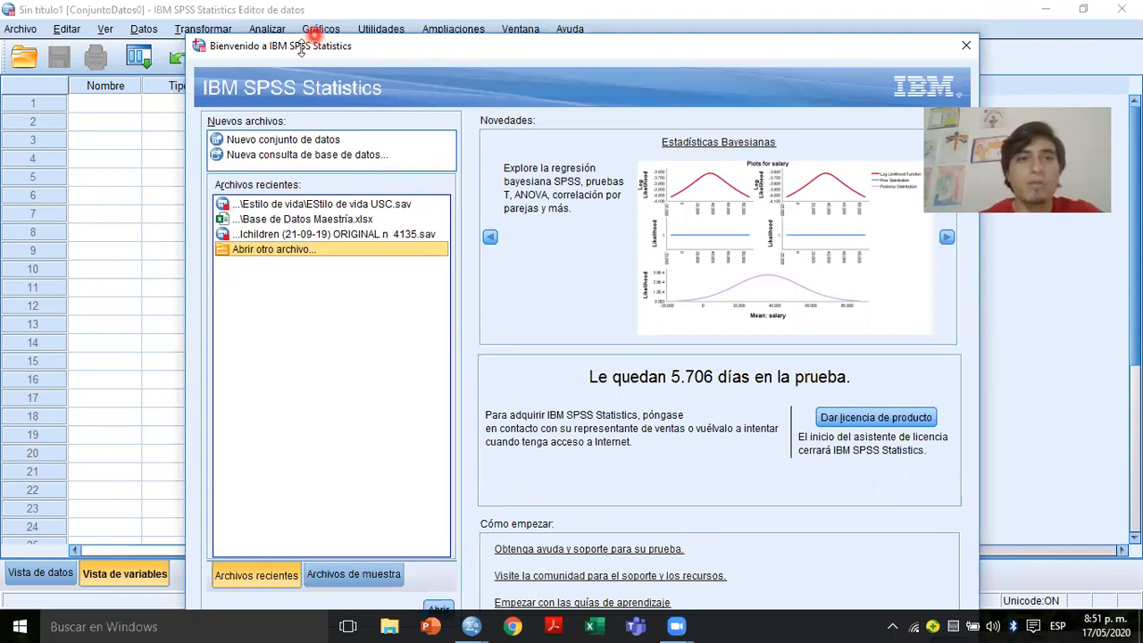
drag(313, 33, 302, 62)
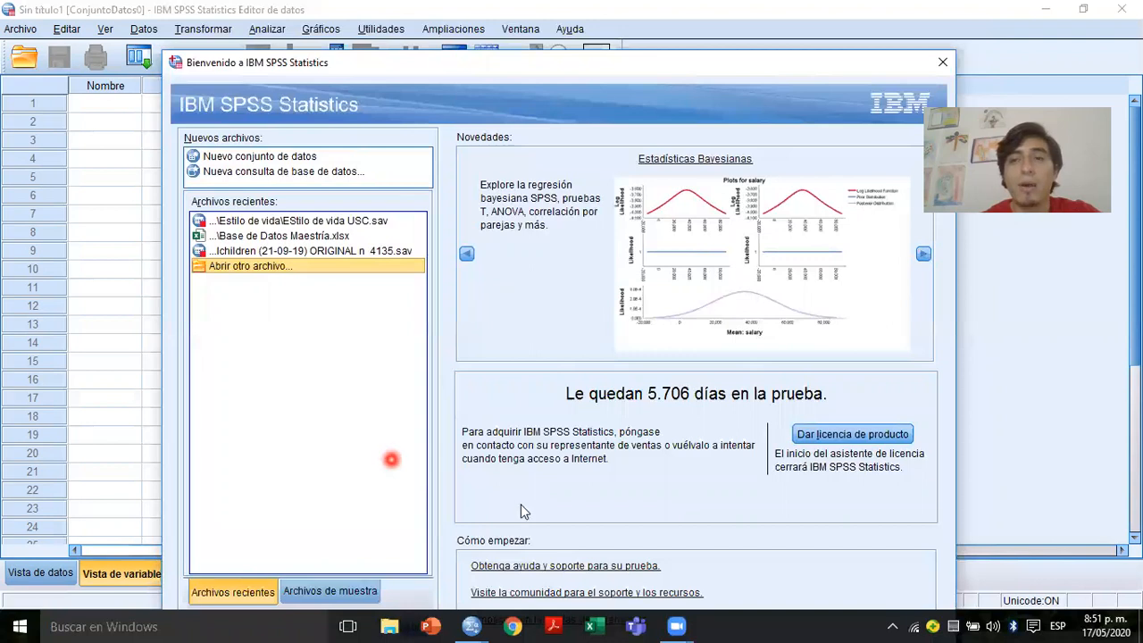
click(318, 175)
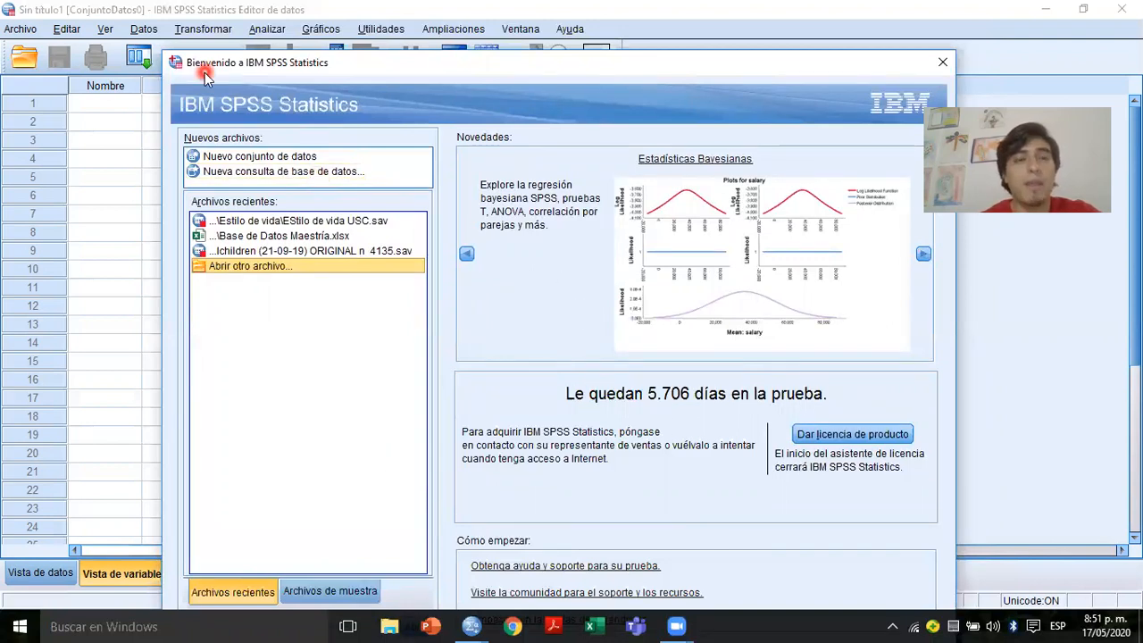
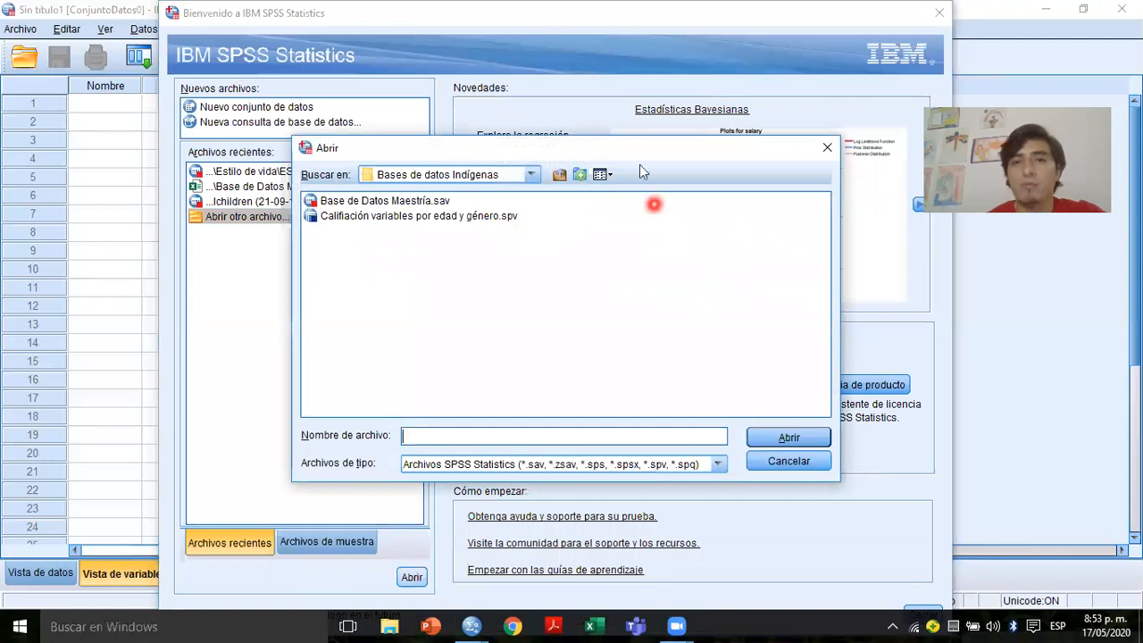
- Browse to the Desktop folder in the dialog for opening another file
drag(568, 149, 598, 144)
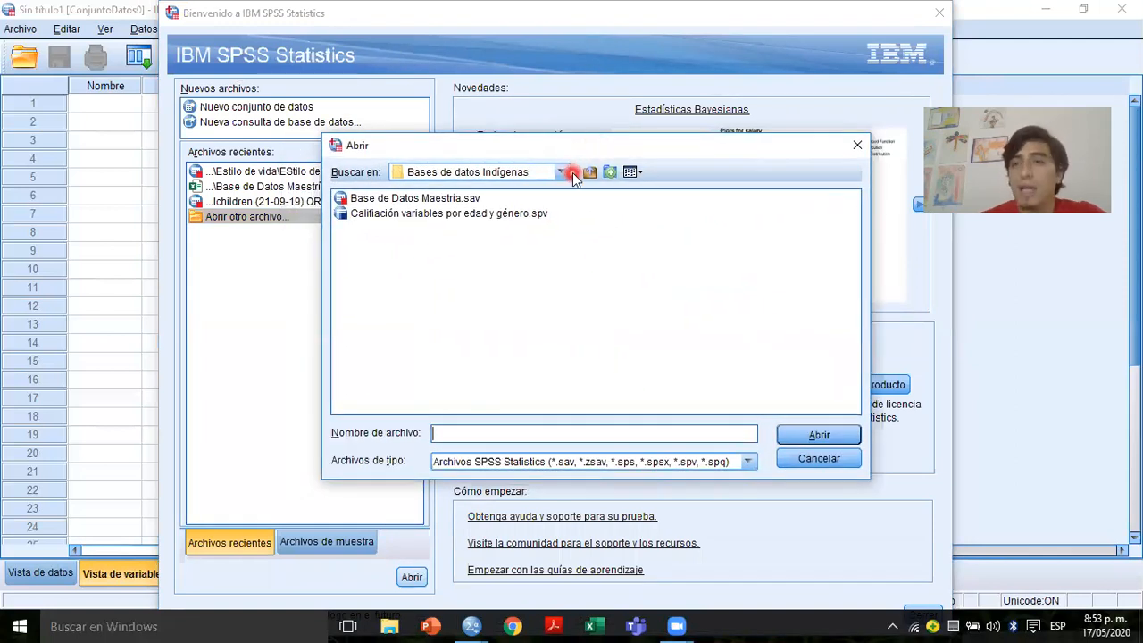
click(564, 174)
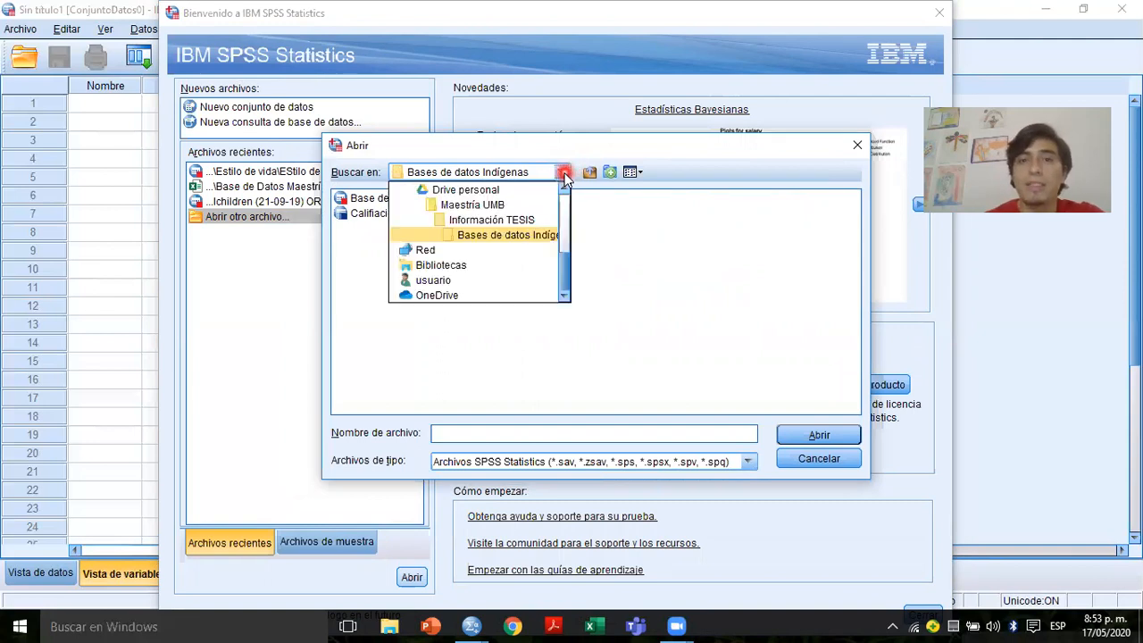
drag(566, 262, 569, 196)
click(427, 205)
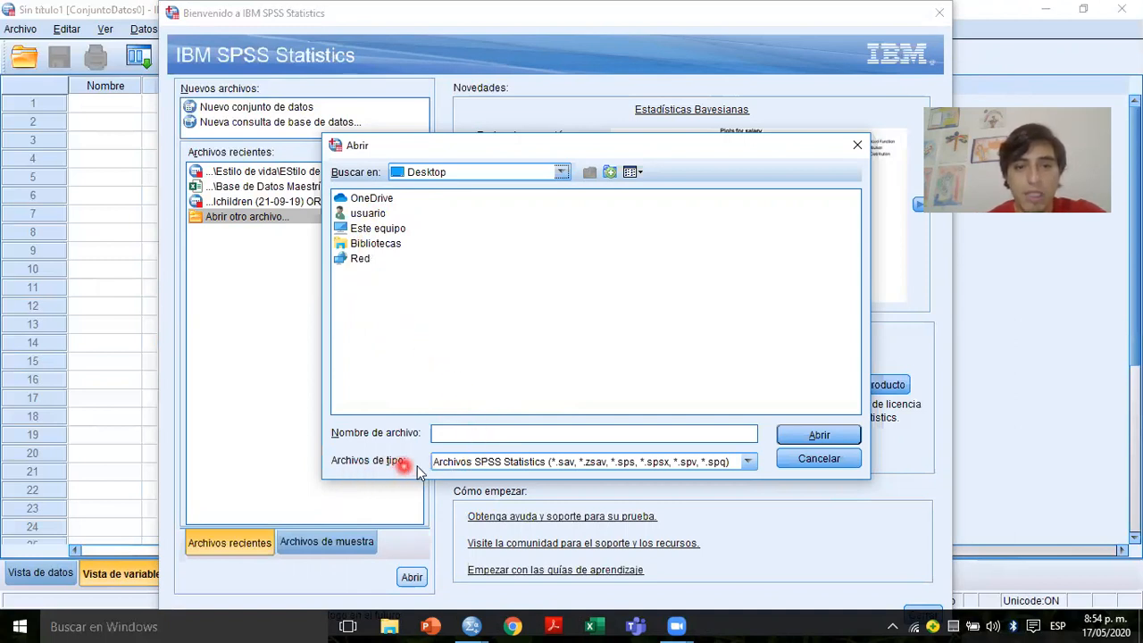
- Filter the file list to Excel data and open Base estilos de vida_Estudiantes USC.xlsx for import
click(456, 464)
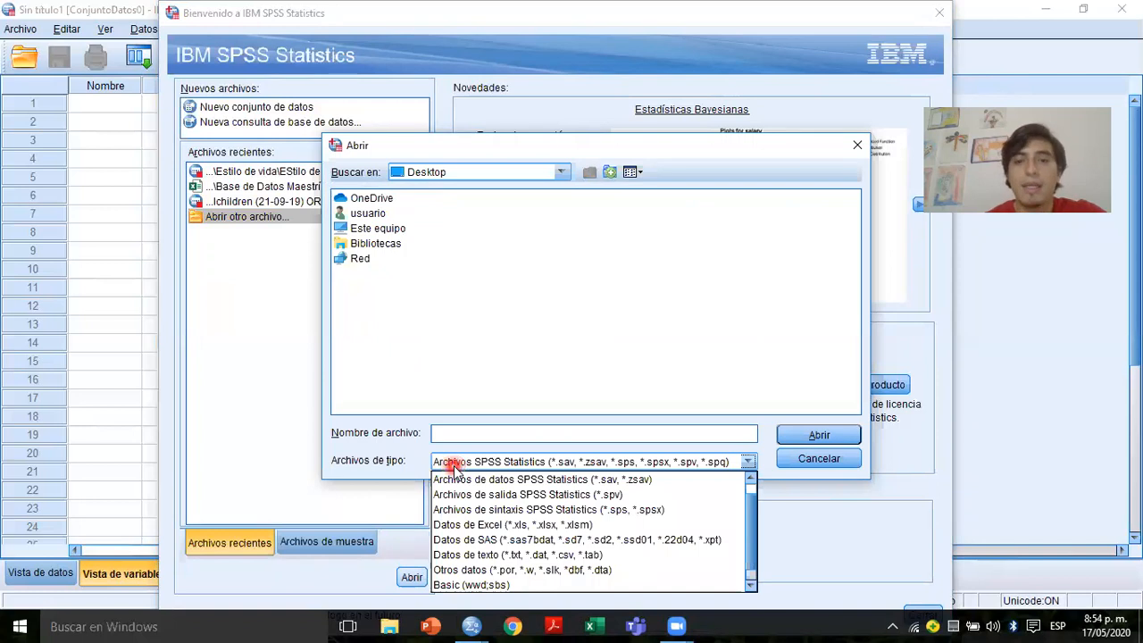
click(466, 529)
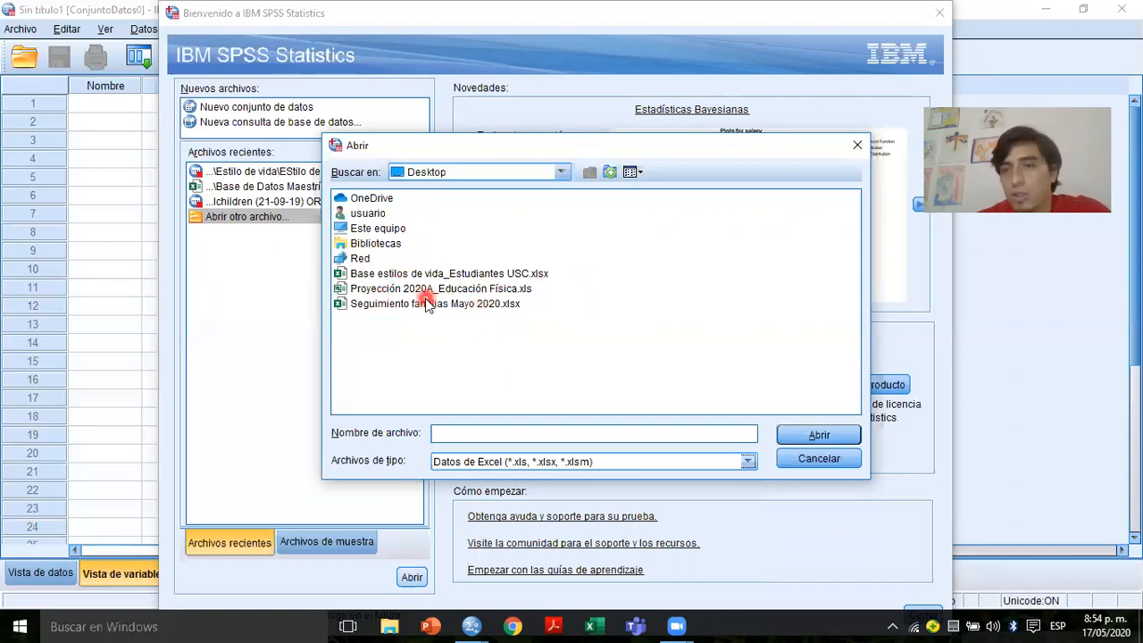
click(373, 279)
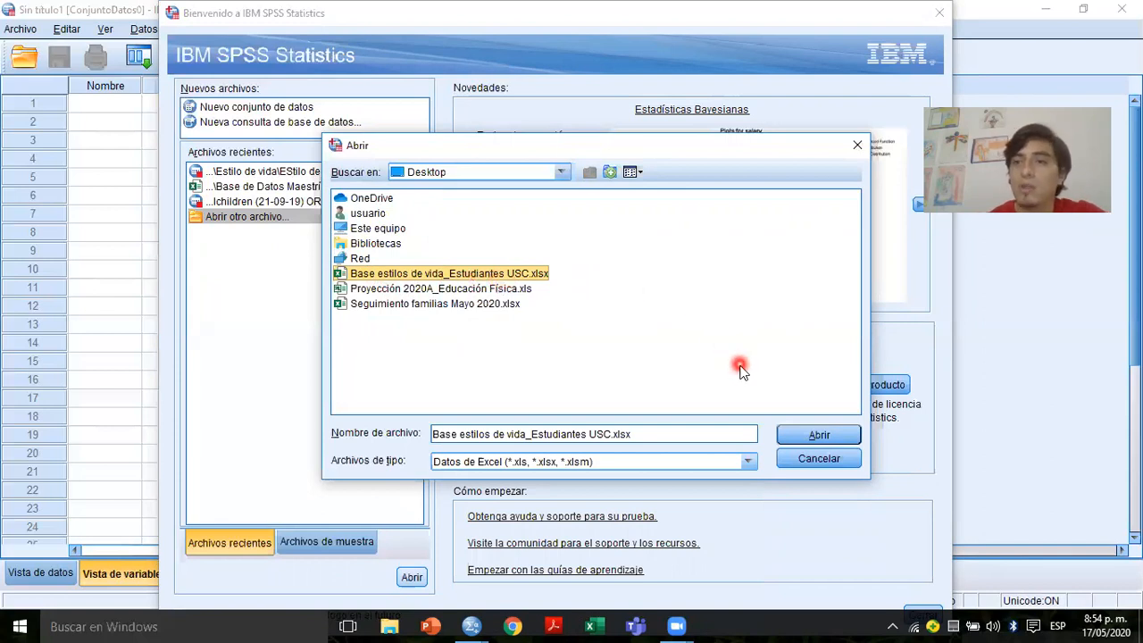
click(794, 441)
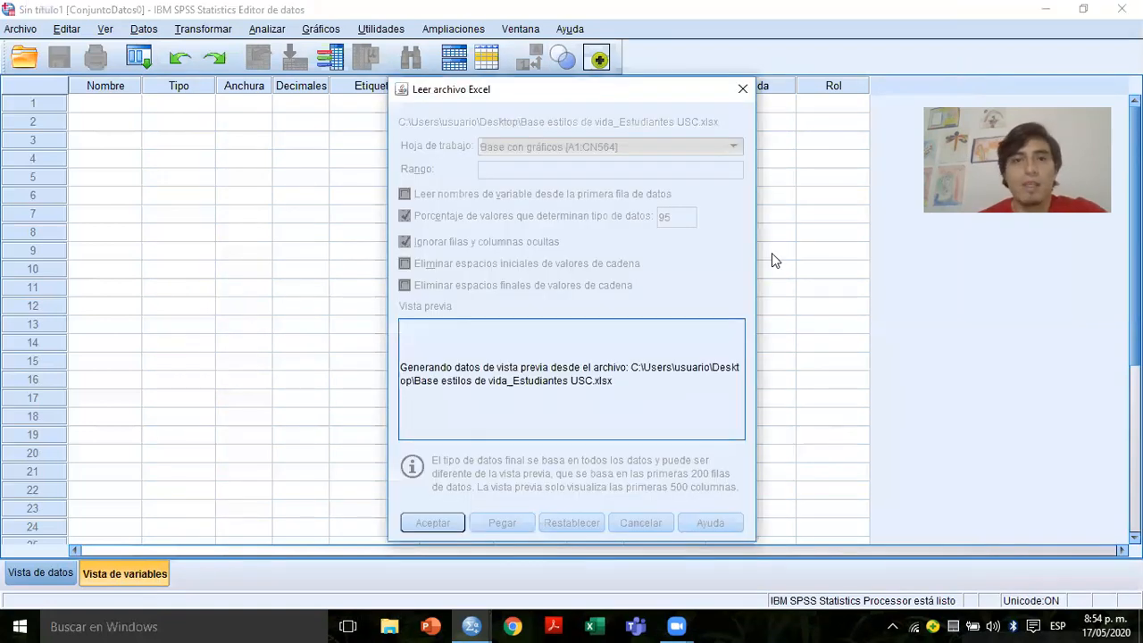
- Choose Base SPSS [A1:CN564] as the worksheet to read from the Excel file
click(468, 263)
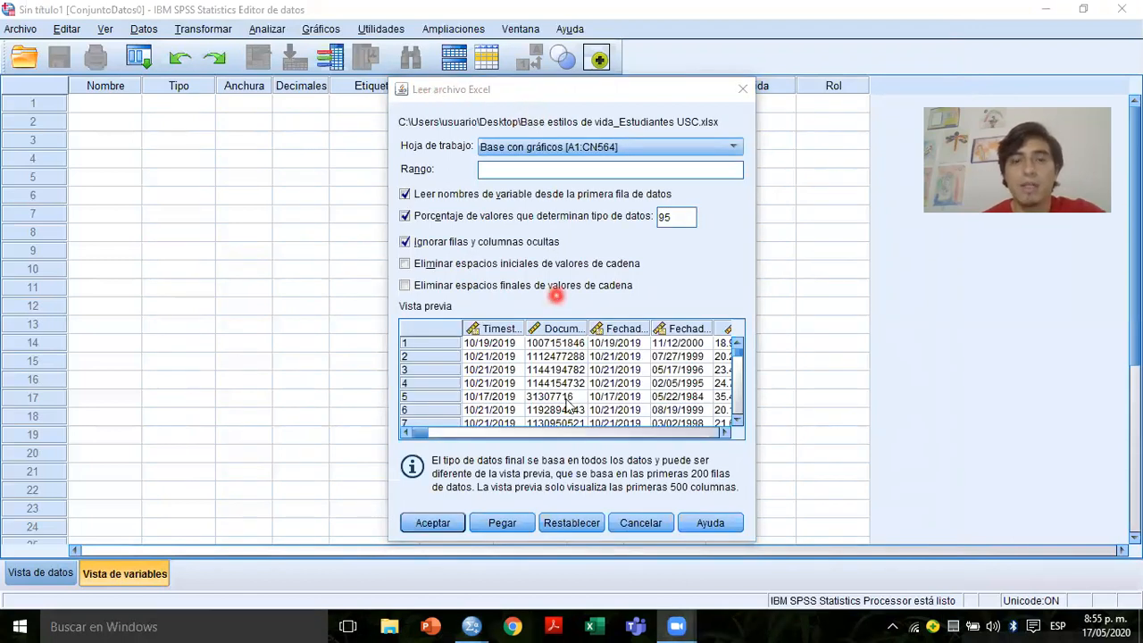
click(556, 149)
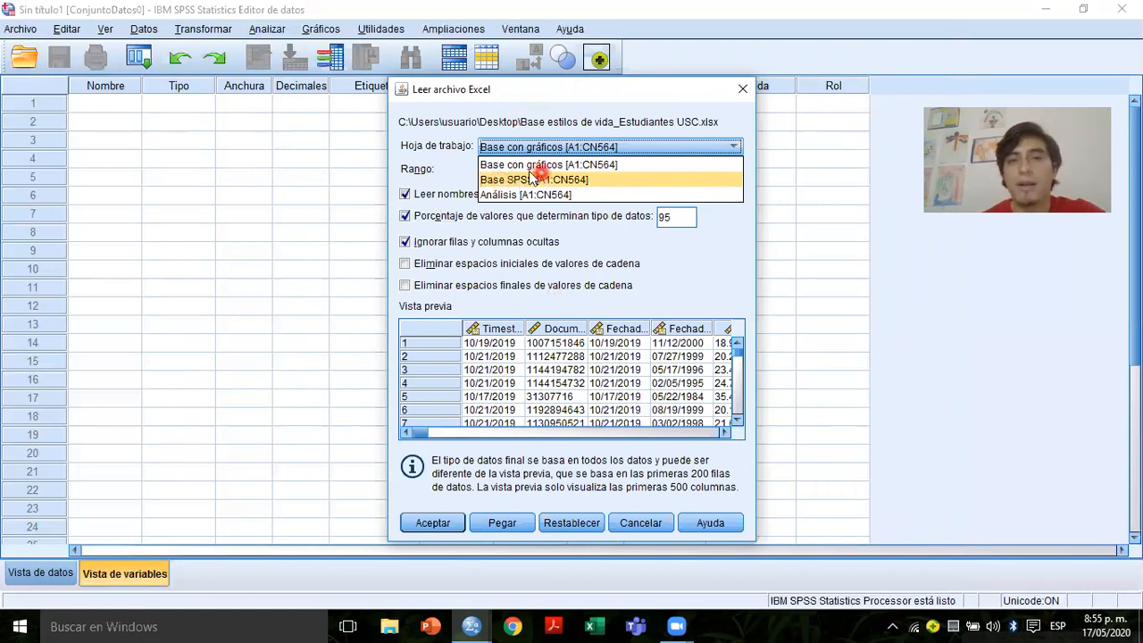
click(504, 179)
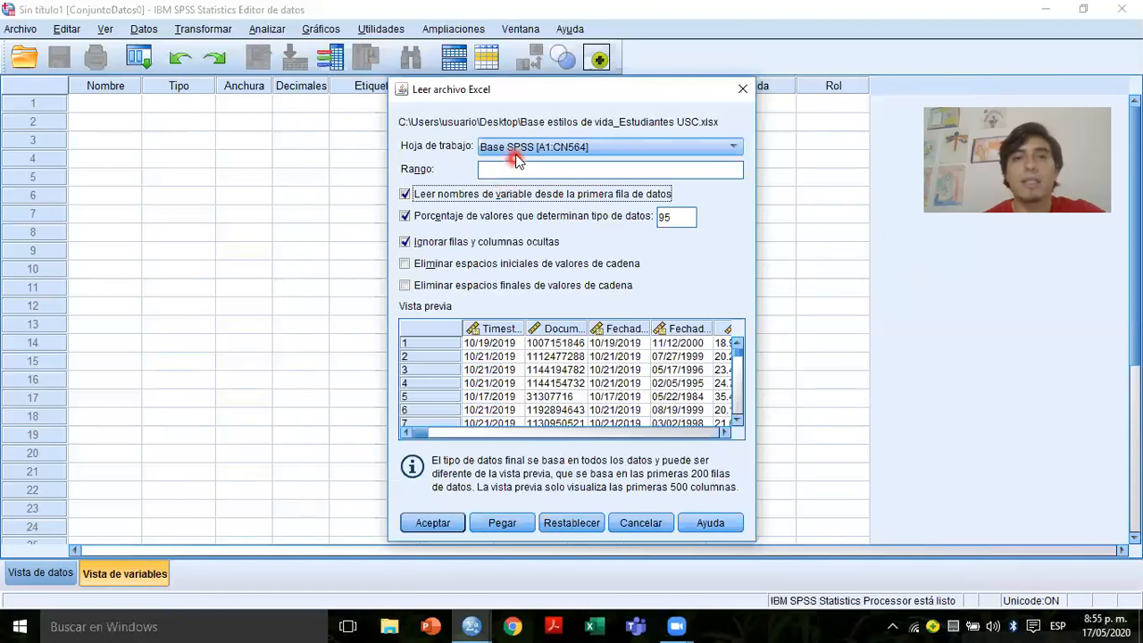
click(515, 148)
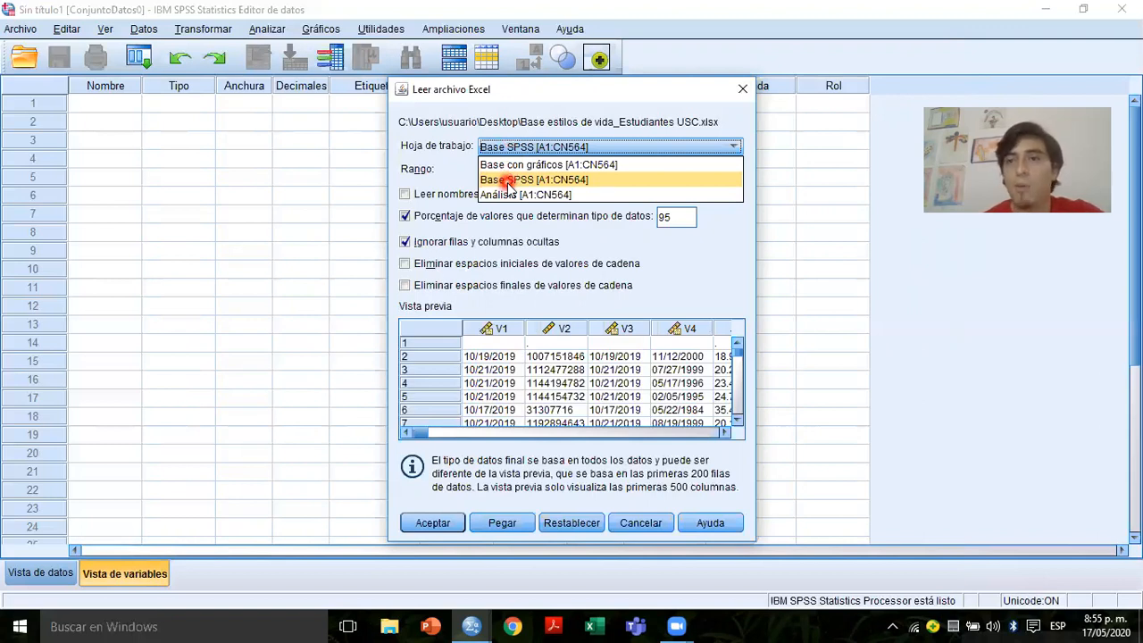
click(509, 183)
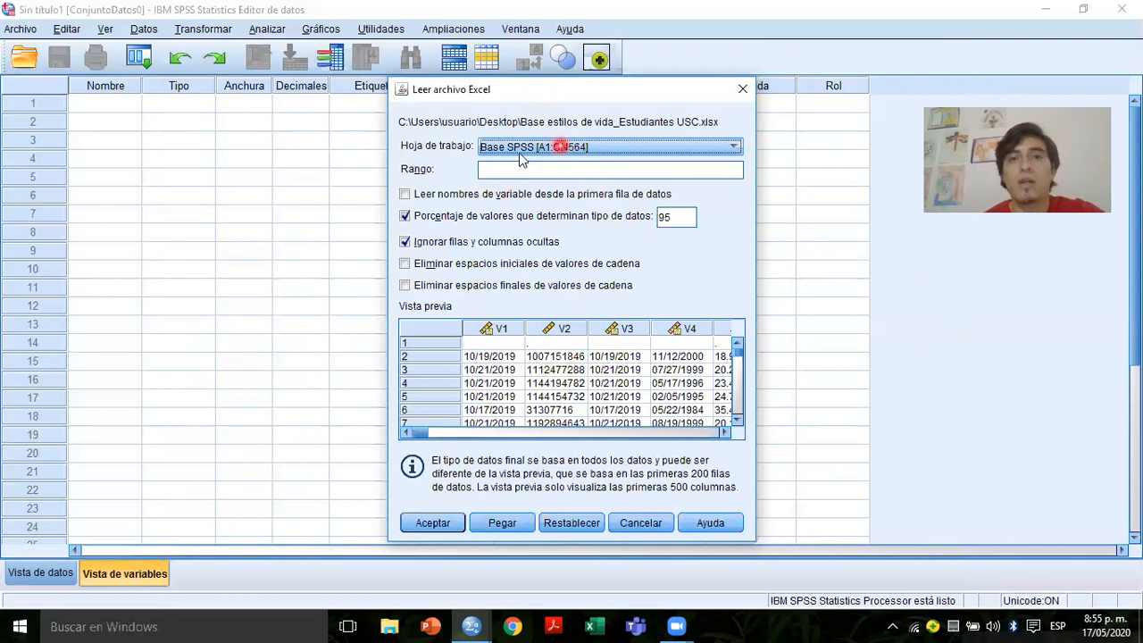
- Compare the preview with and without first-row variable names, then import the worksheet with the names read from the first row
click(406, 196)
click(405, 195)
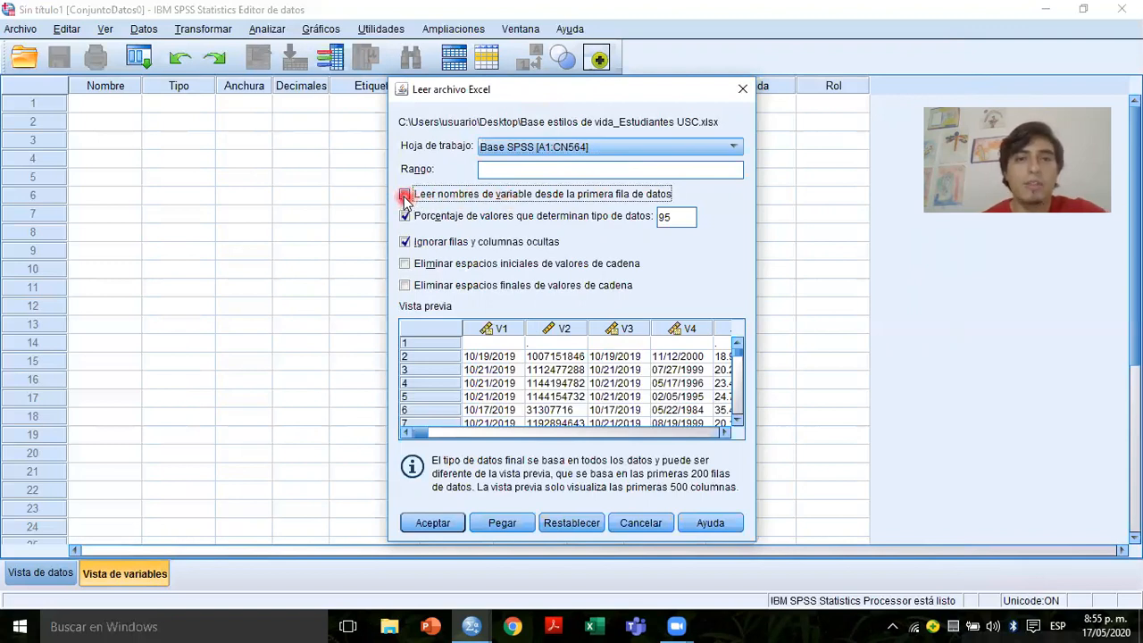
click(404, 196)
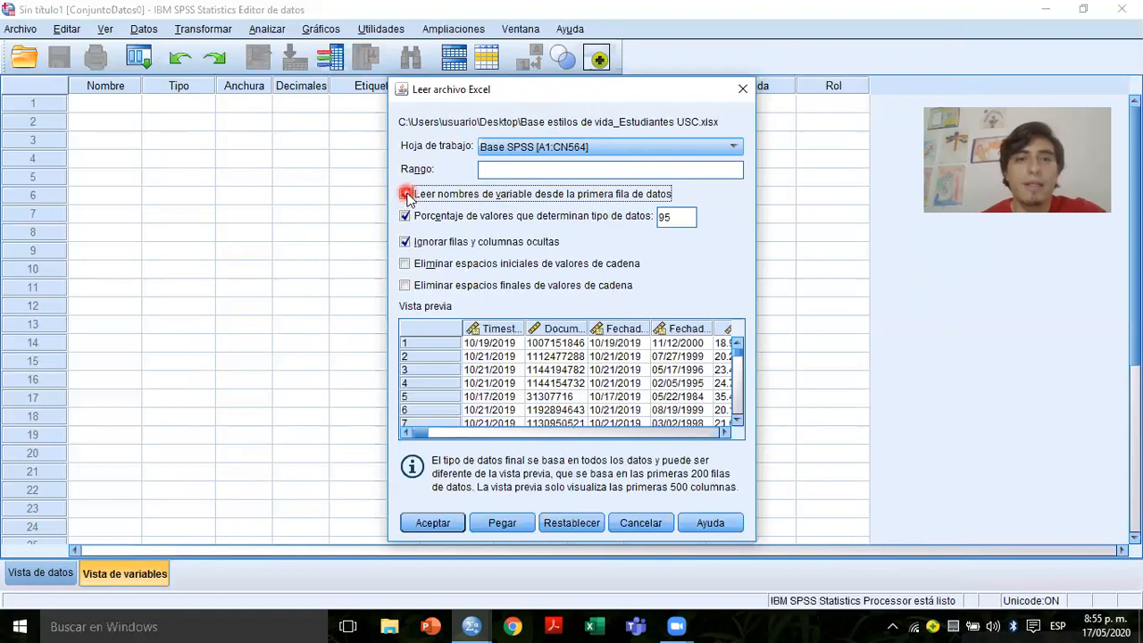
click(408, 199)
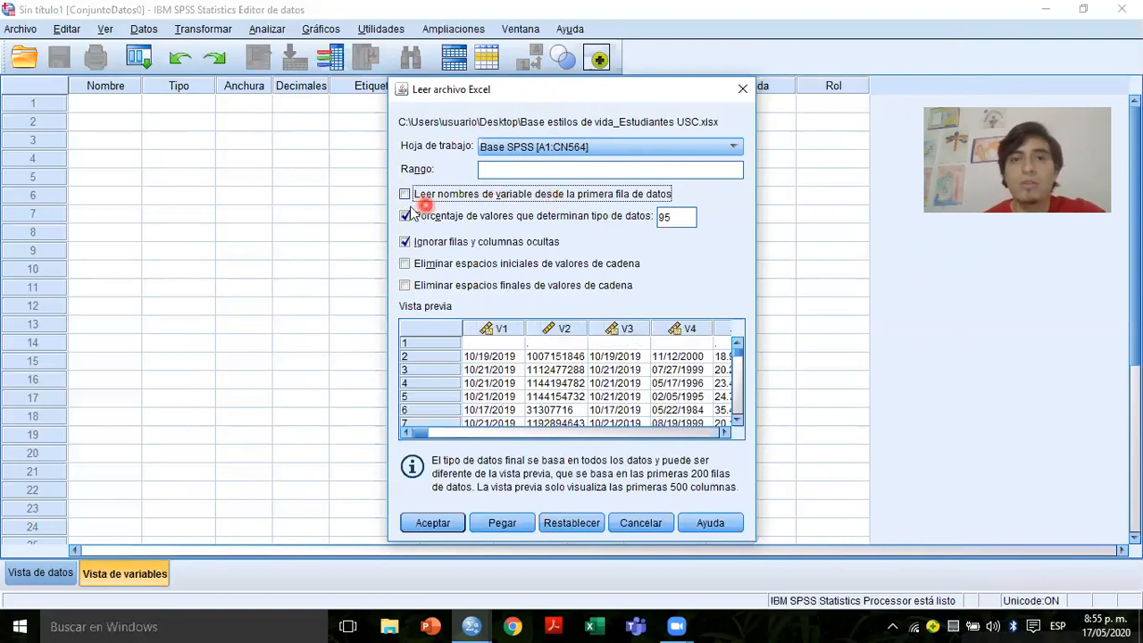
click(556, 202)
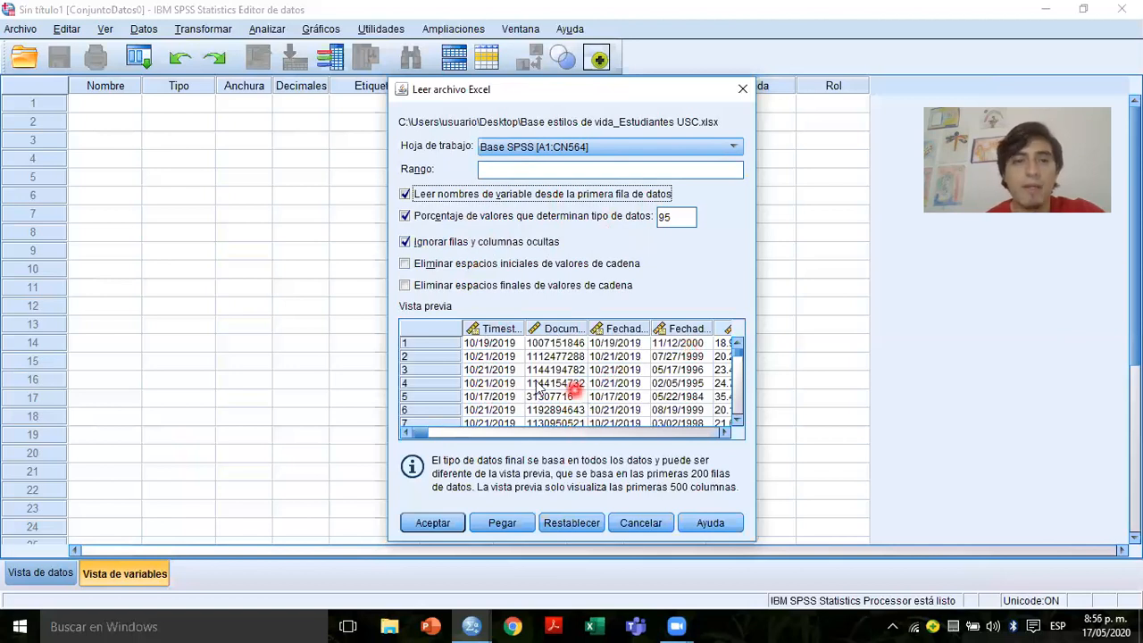
click(441, 527)
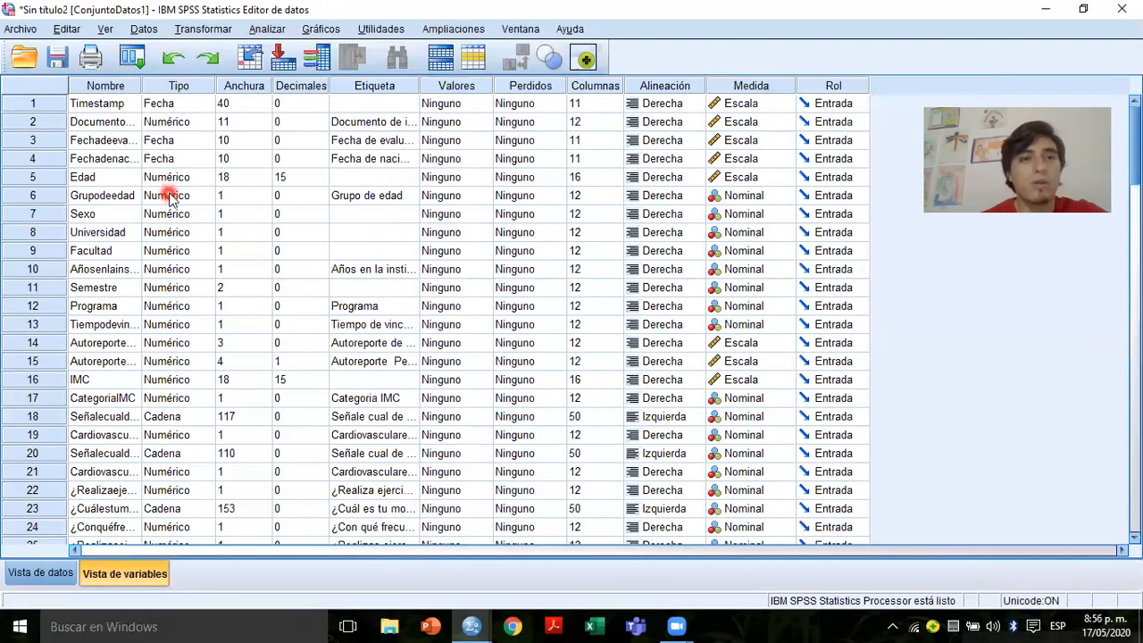
- Examine the names, types and decimals assigned to the first imported variables in the variable view
click(170, 196)
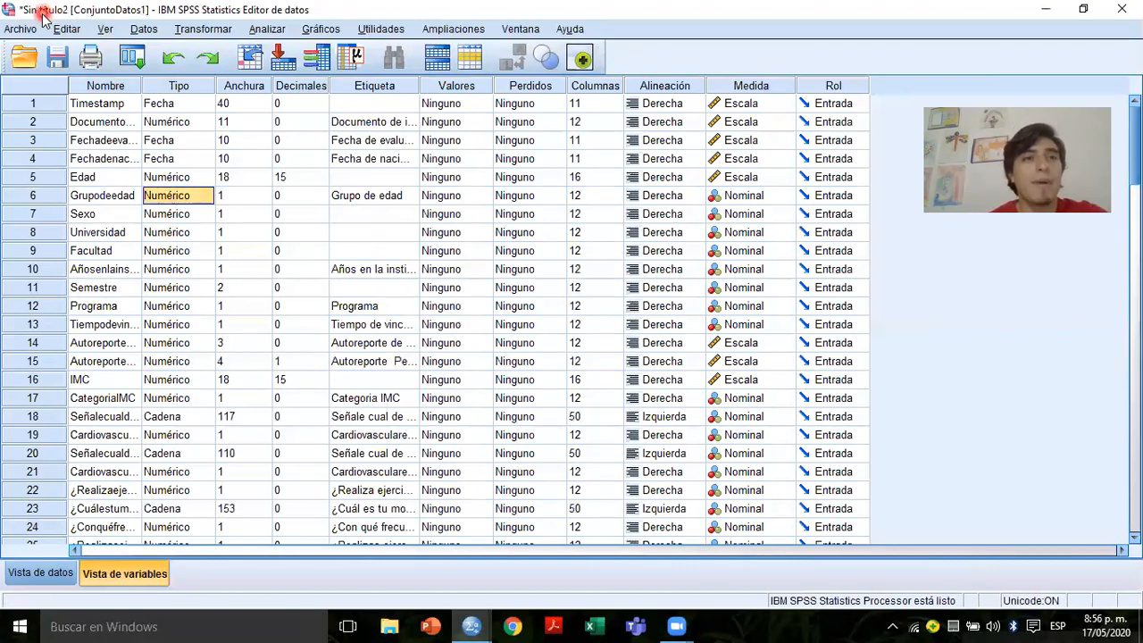
click(176, 108)
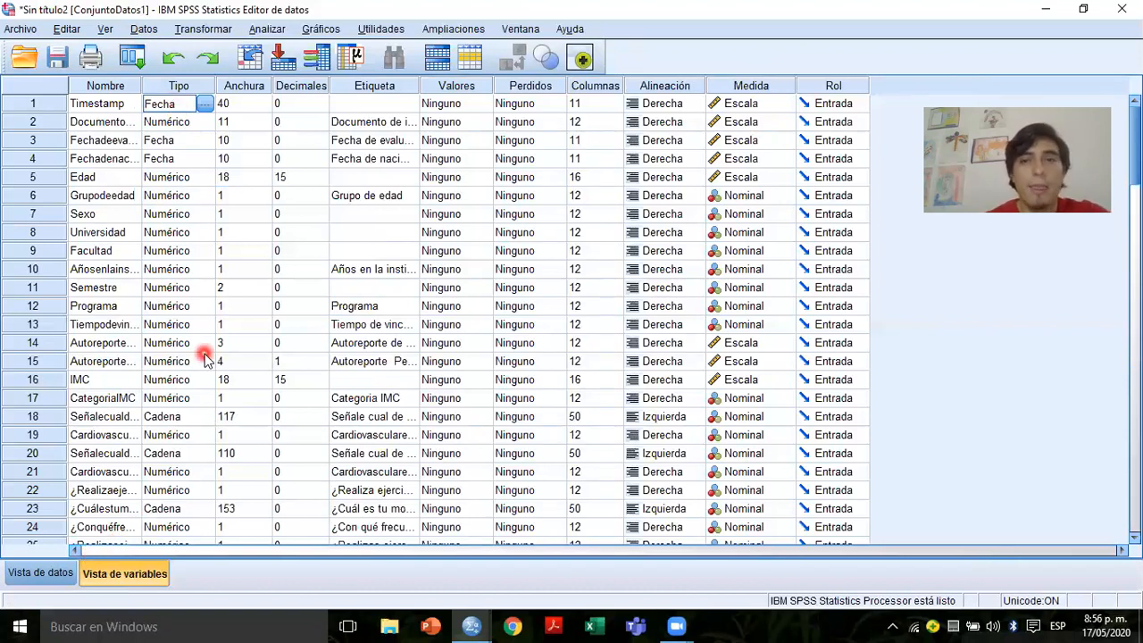
click(101, 121)
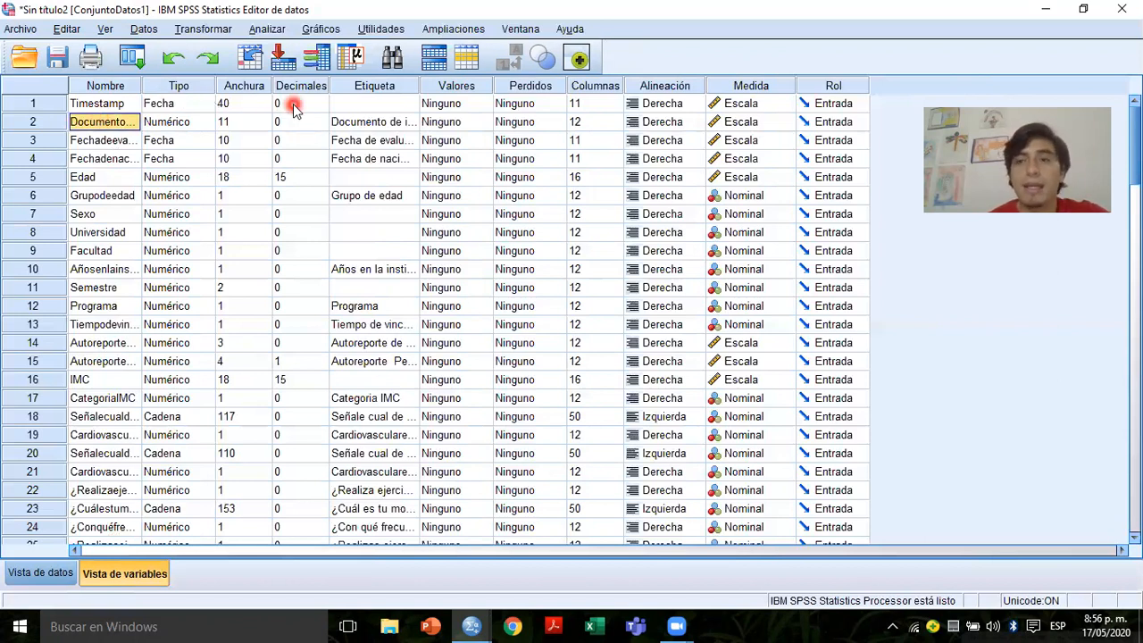
click(293, 105)
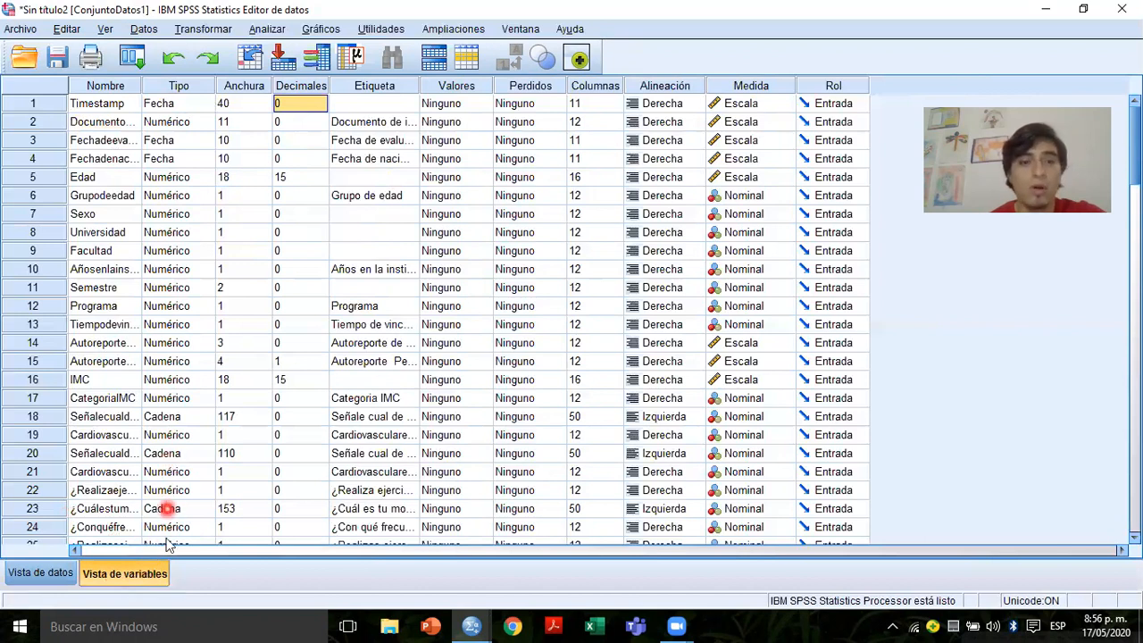
- Switch to the data view and examine the columns from Timestamp through Edad
click(40, 573)
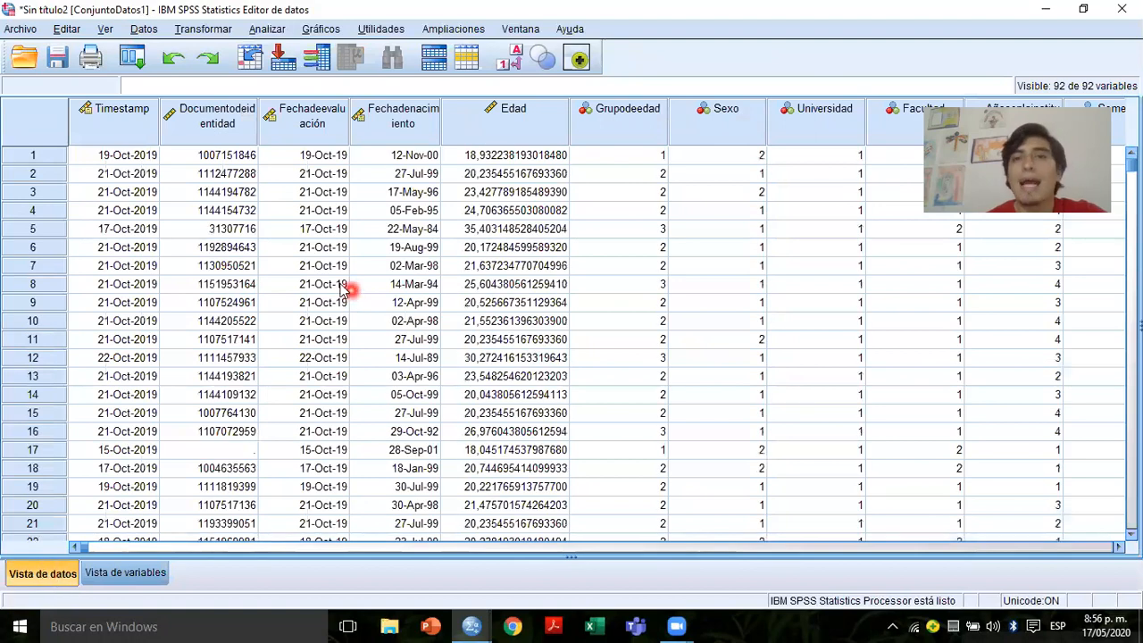
click(280, 248)
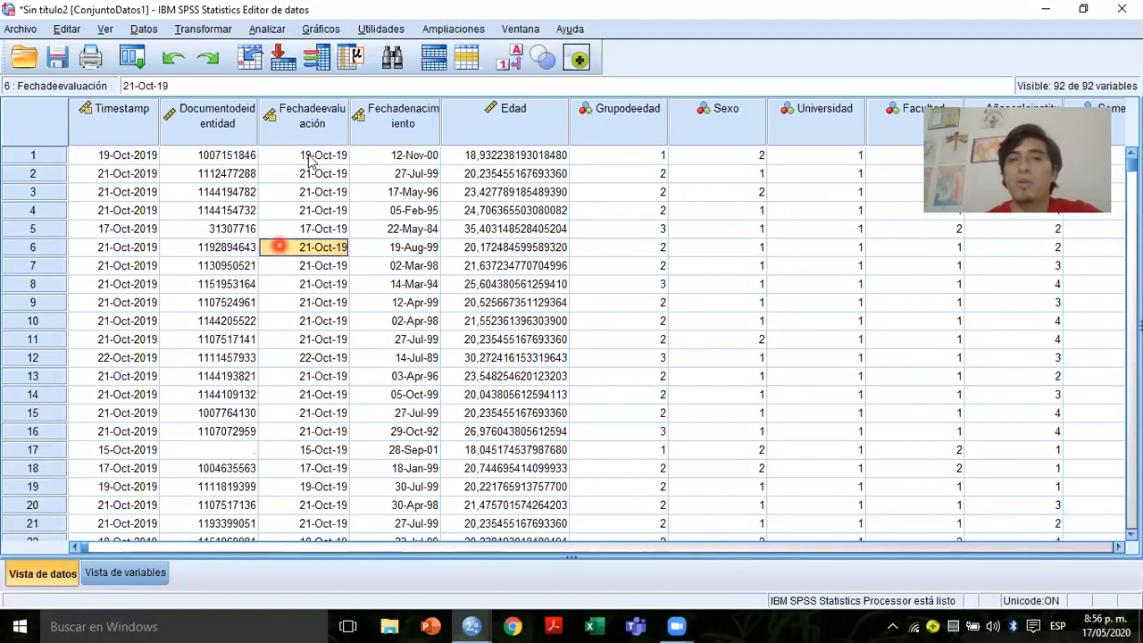
click(311, 156)
click(138, 125)
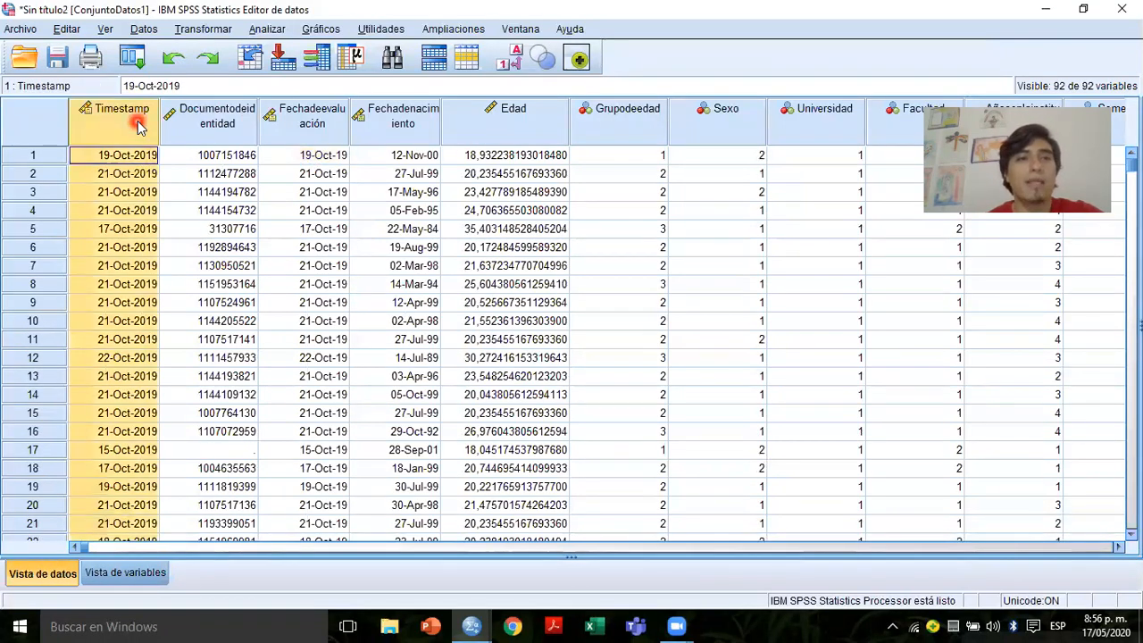
click(187, 132)
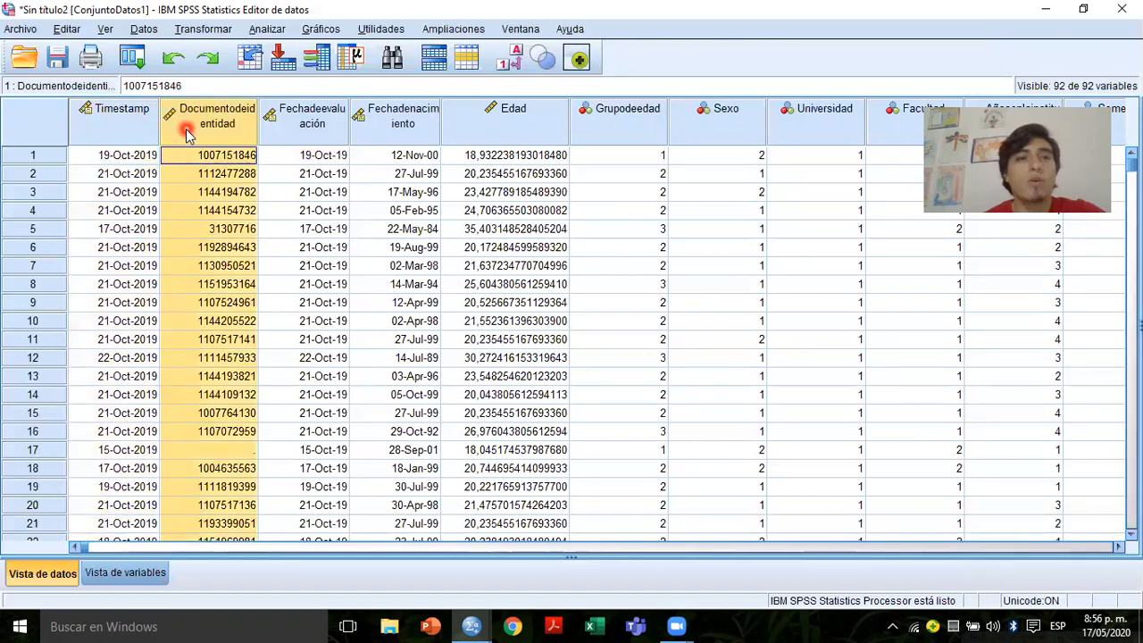
click(289, 134)
click(396, 141)
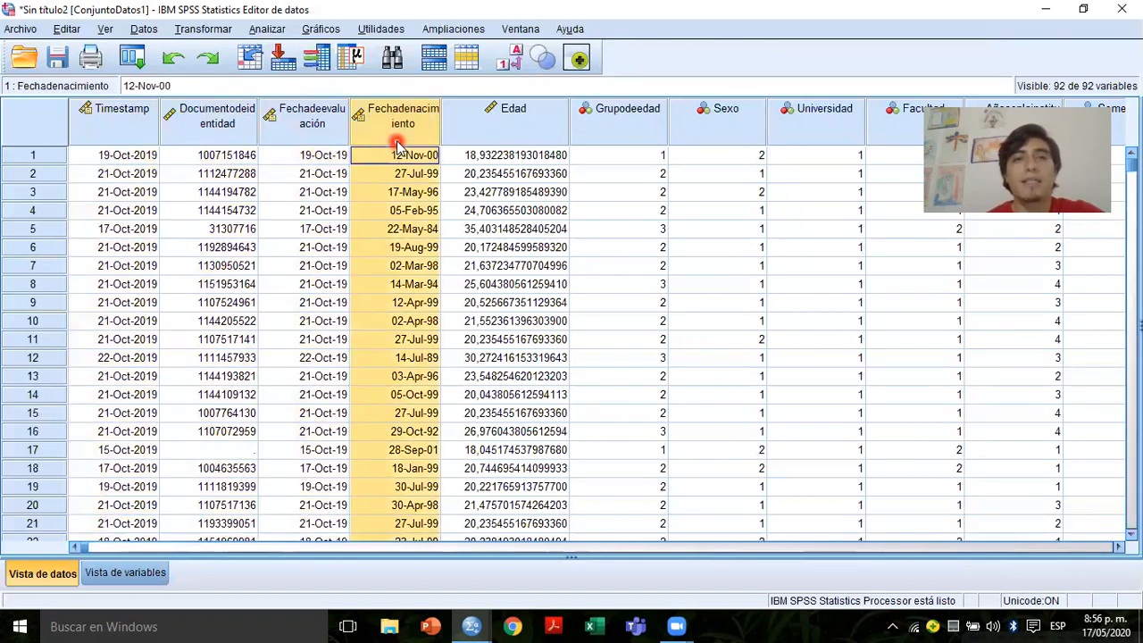
click(483, 136)
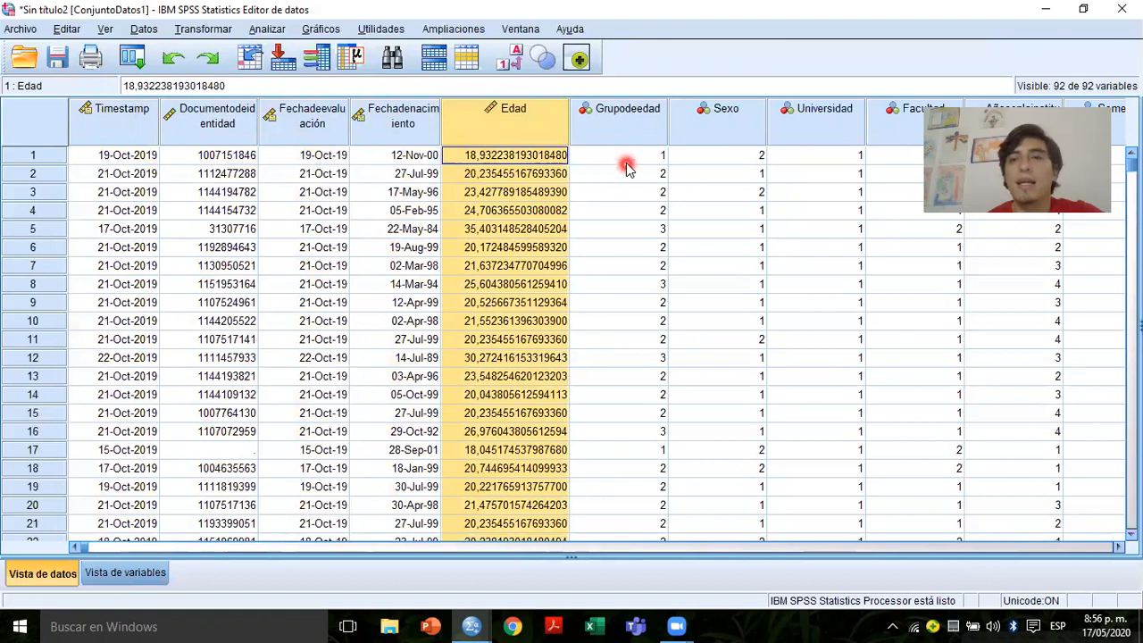
- Examine the coded columns to the right of Edad up to the years-at-the-institution variable
key(Right)
key(Right)
key(Right)
key(Right)
key(Right)
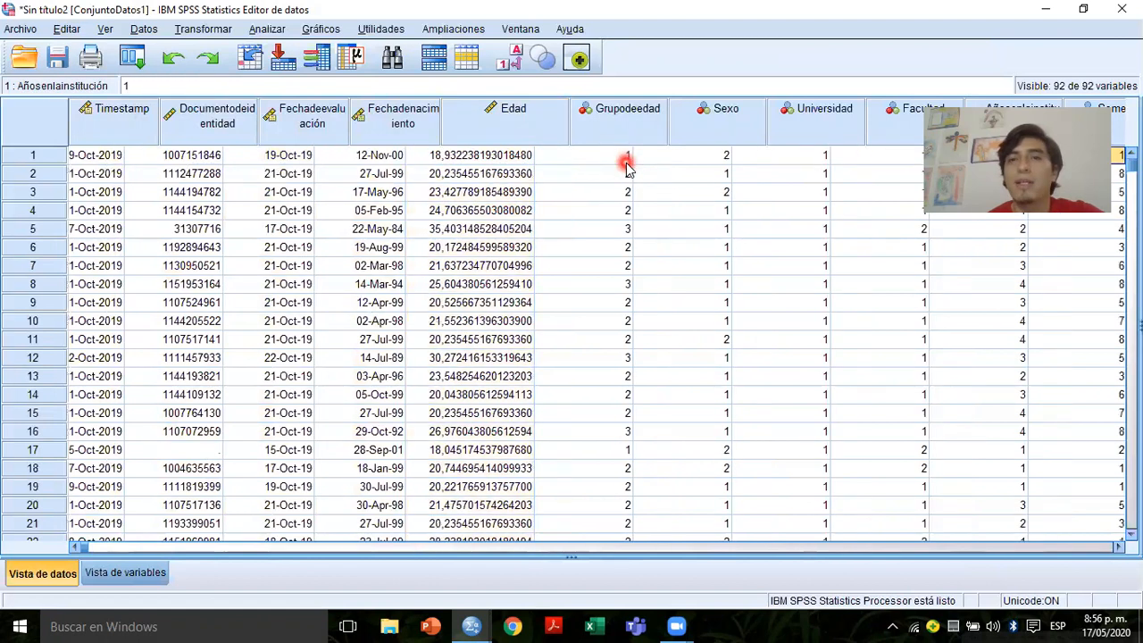
click(590, 130)
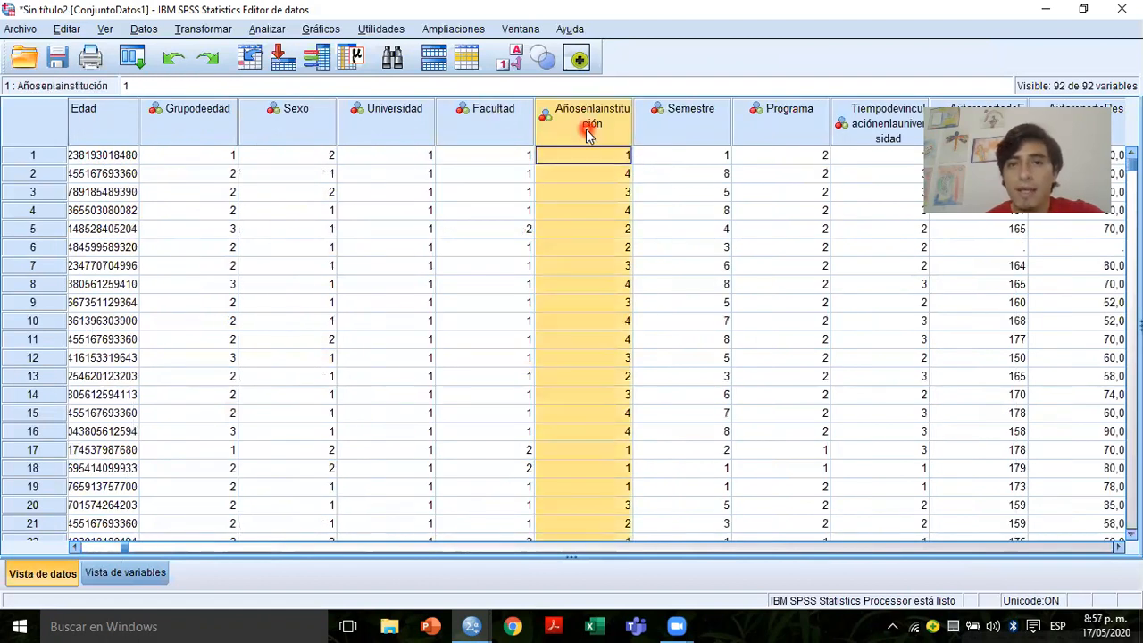
click(576, 157)
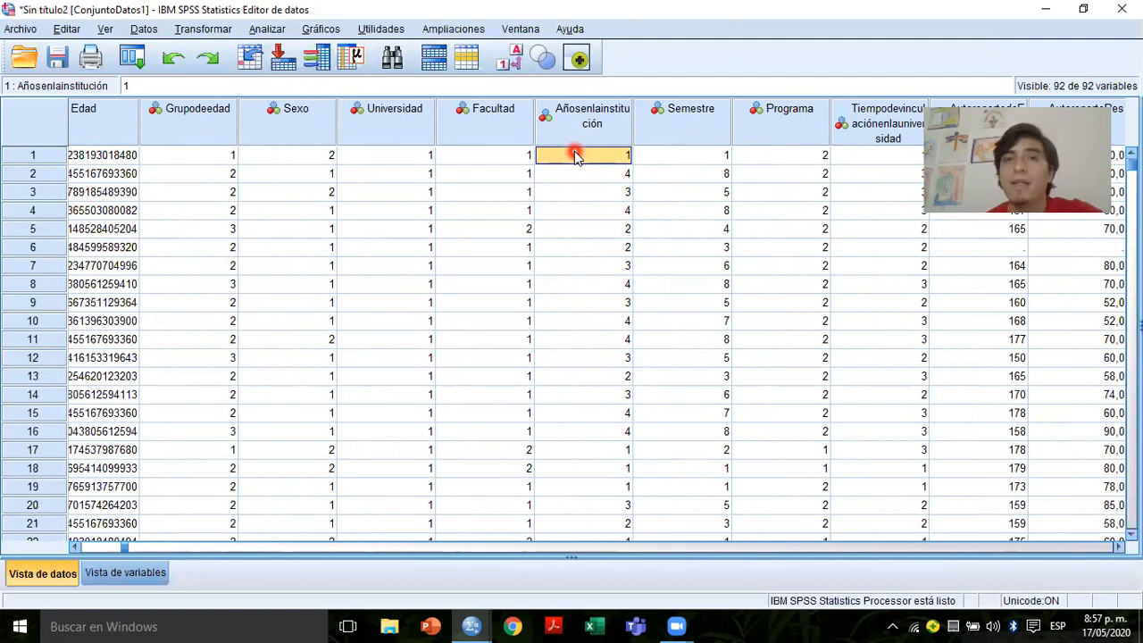
click(567, 117)
- Go back over the Universidad, Sexo, Grupodeedad and Edad columns to review how their values are coded
key(Left)
key(Left)
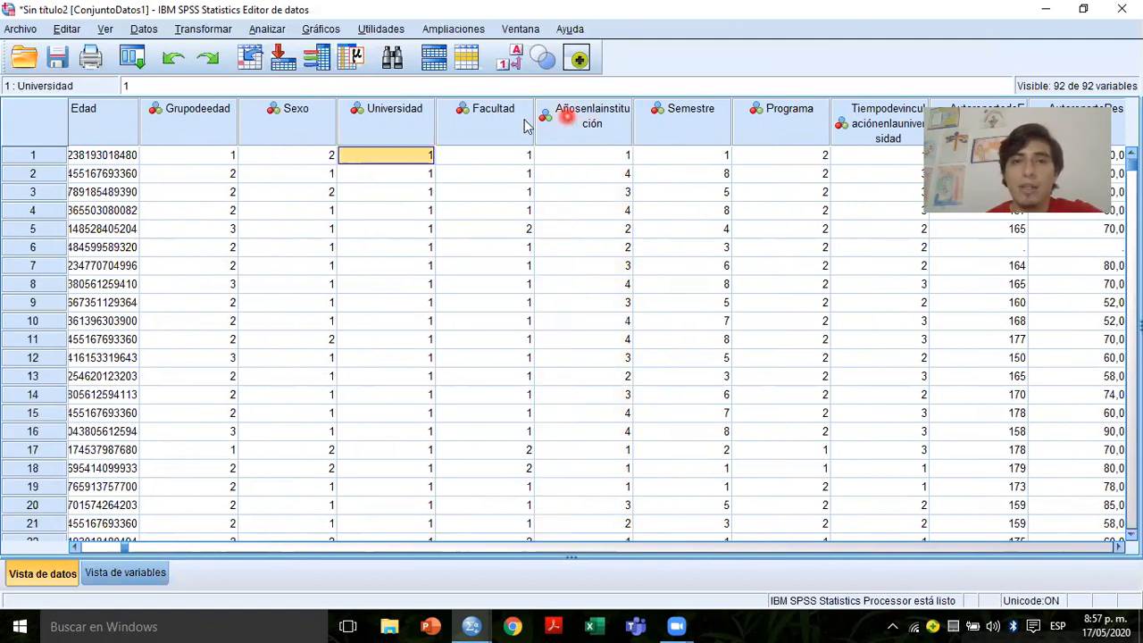
click(496, 121)
click(350, 111)
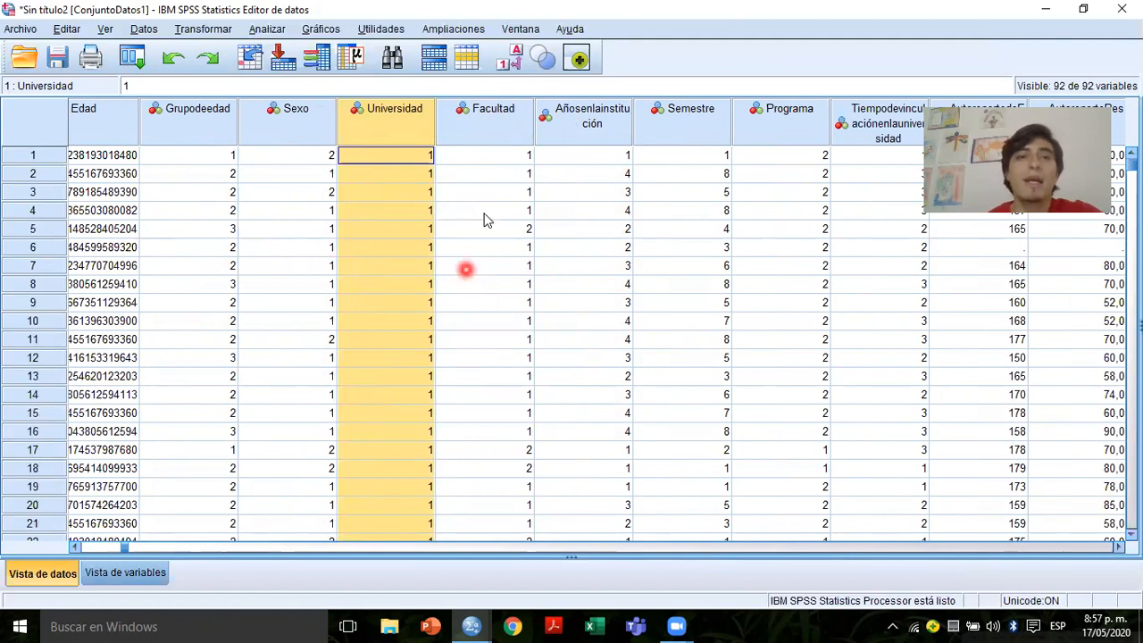
click(288, 125)
click(167, 121)
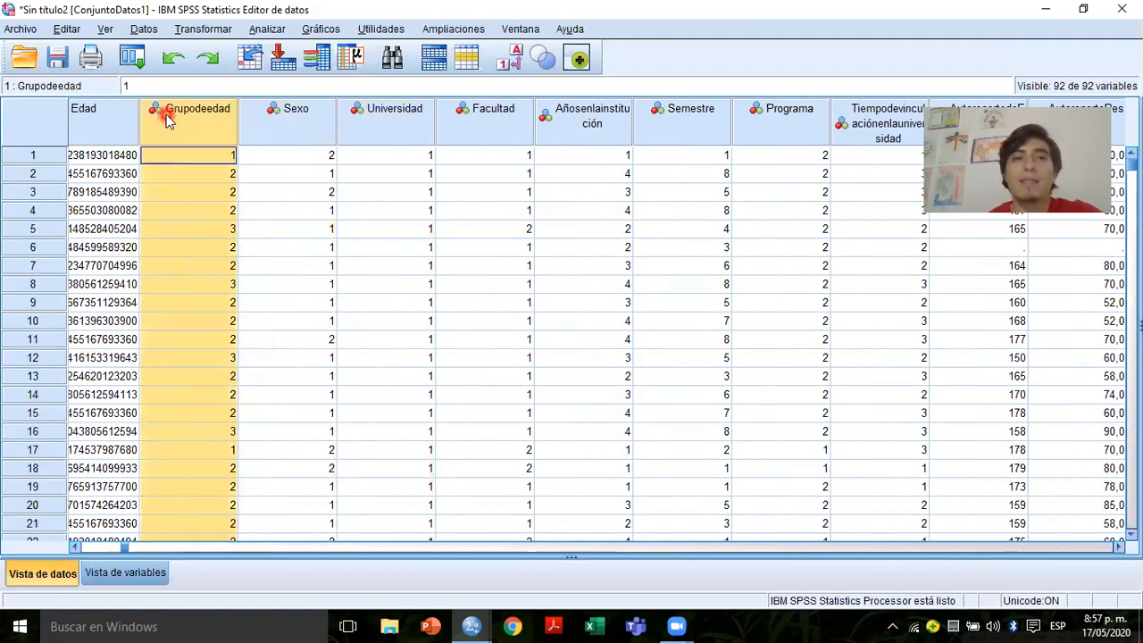
click(113, 125)
click(340, 132)
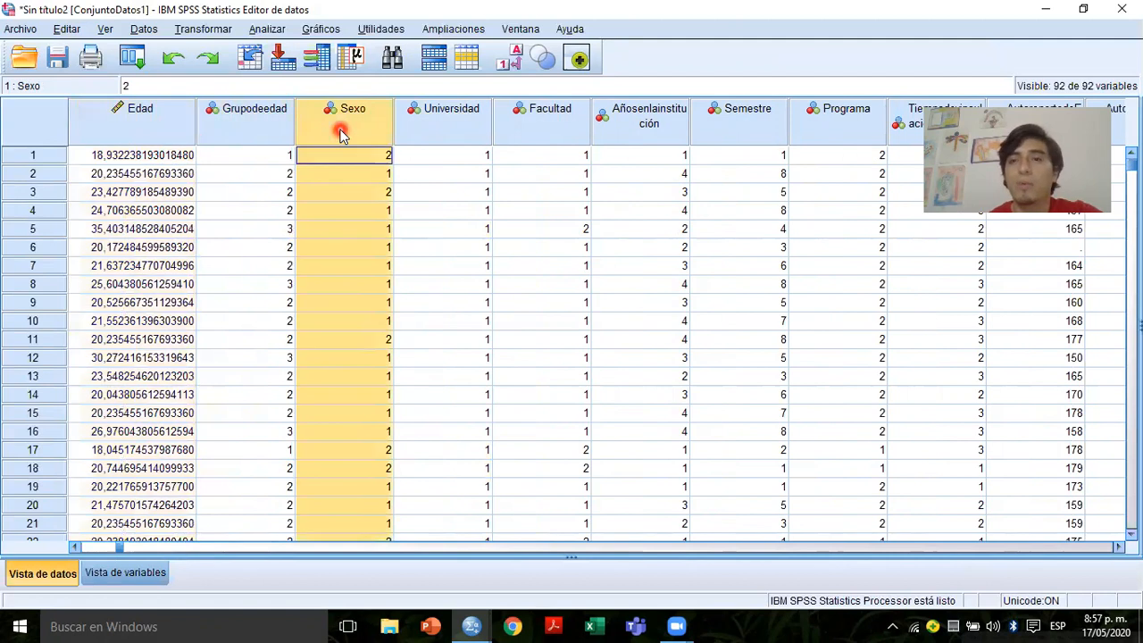
- Review the Grupodeedad and Edad values, going back to the first columns to compare the ages of the first cases
click(261, 196)
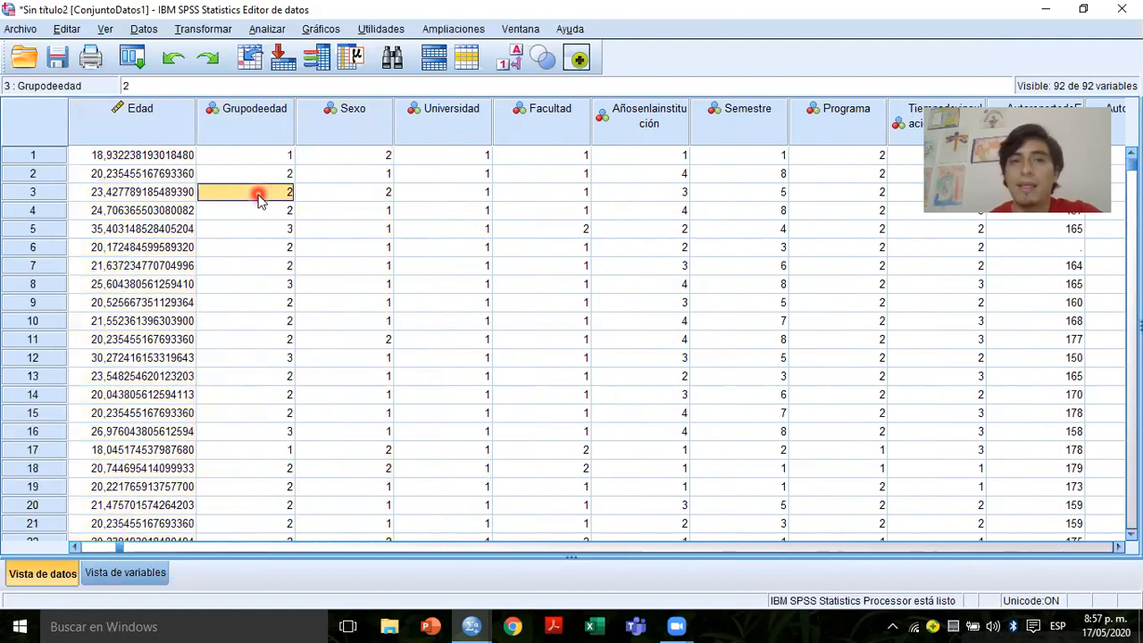
click(167, 208)
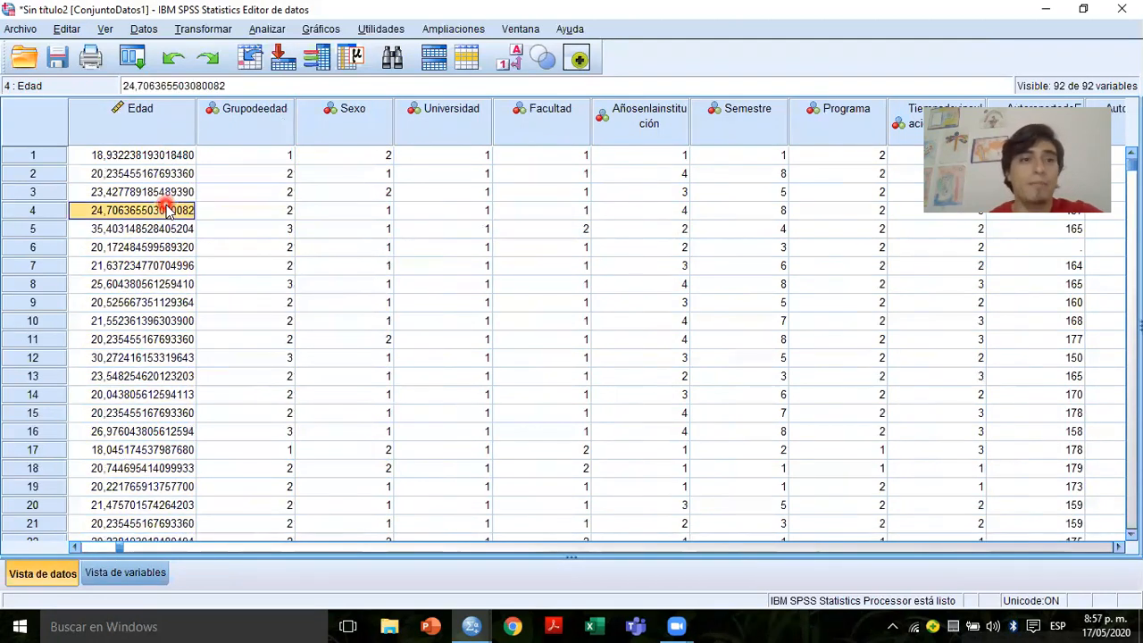
click(217, 229)
key(Left)
key(Home)
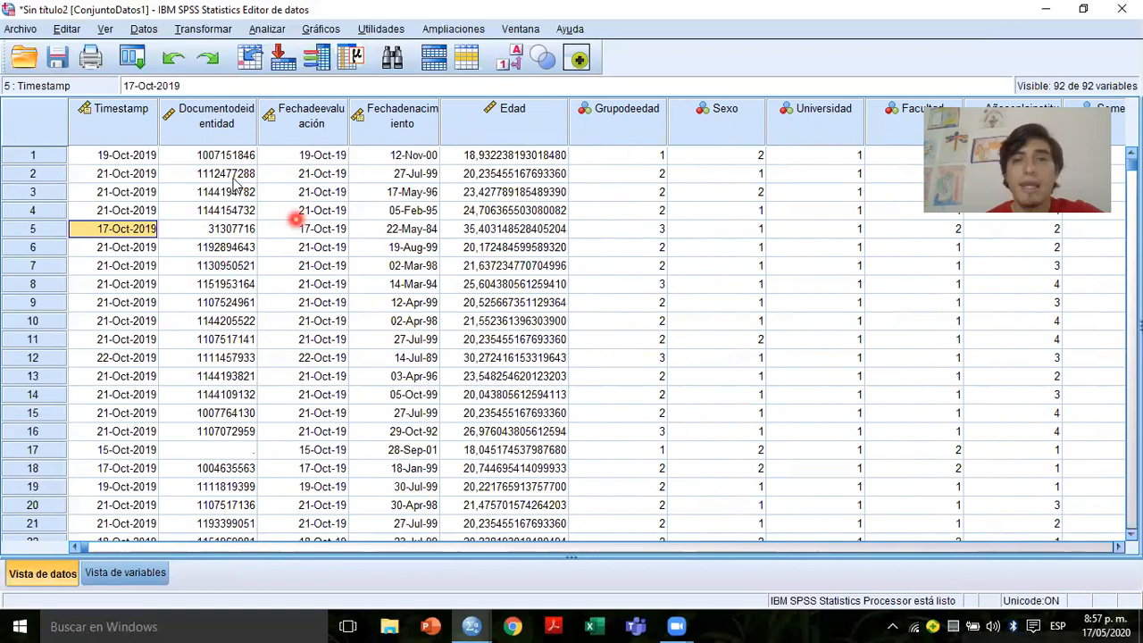
drag(469, 155, 469, 247)
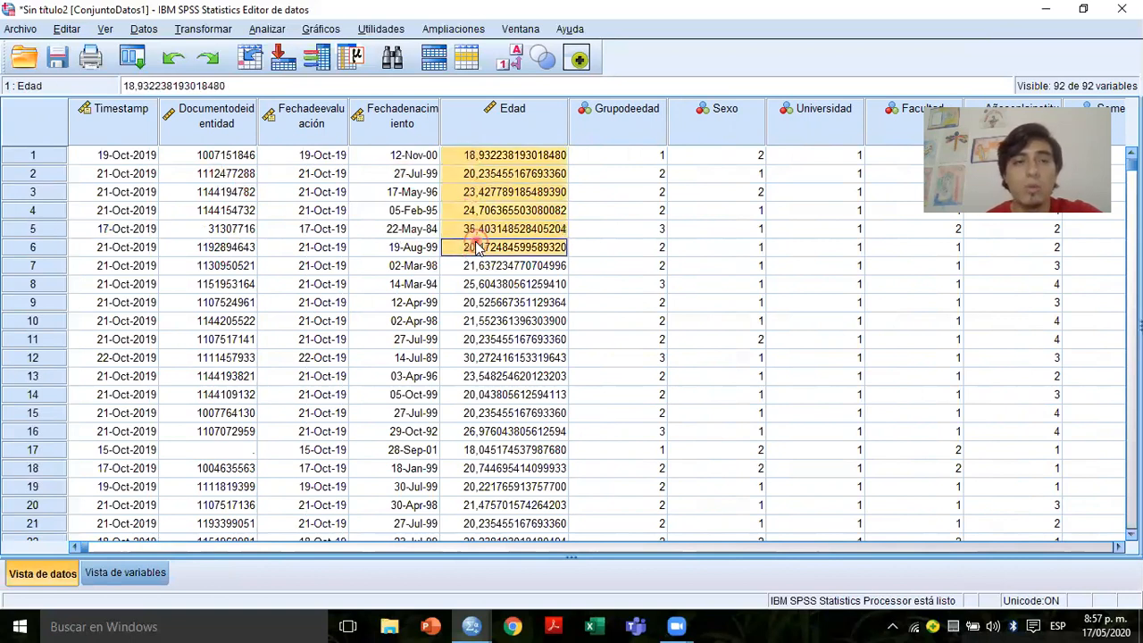
click(476, 160)
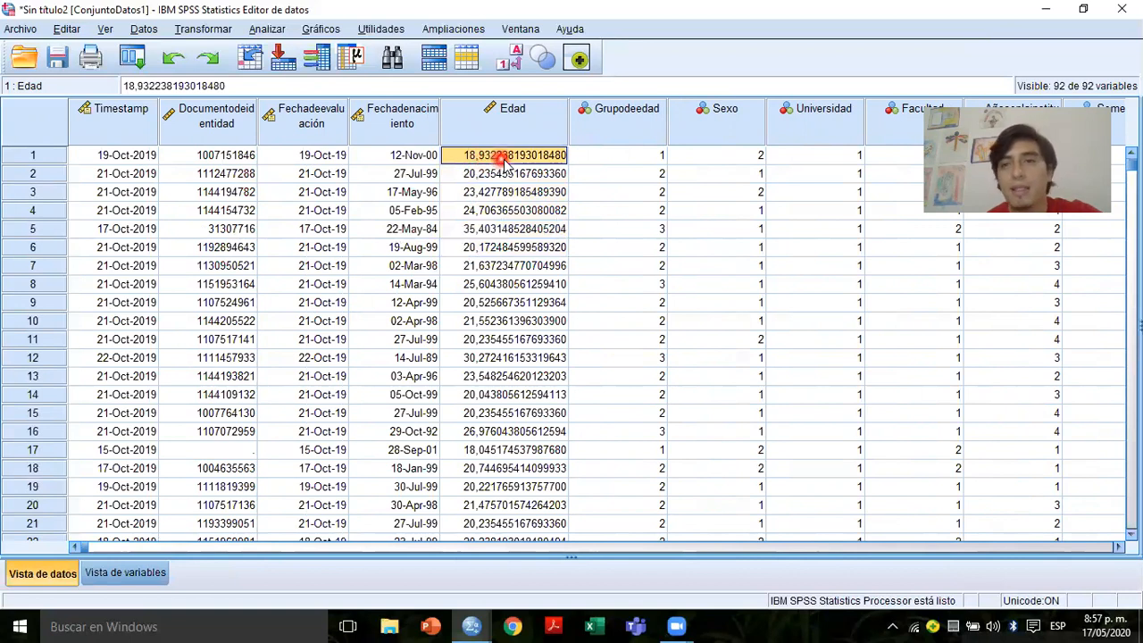
- Examine the first case's values from Edad through the disease and exercise questions up to the IFIS general physical condition variable
key(Right)
key(Right)
key(Right)
key(Right)
key(Right)
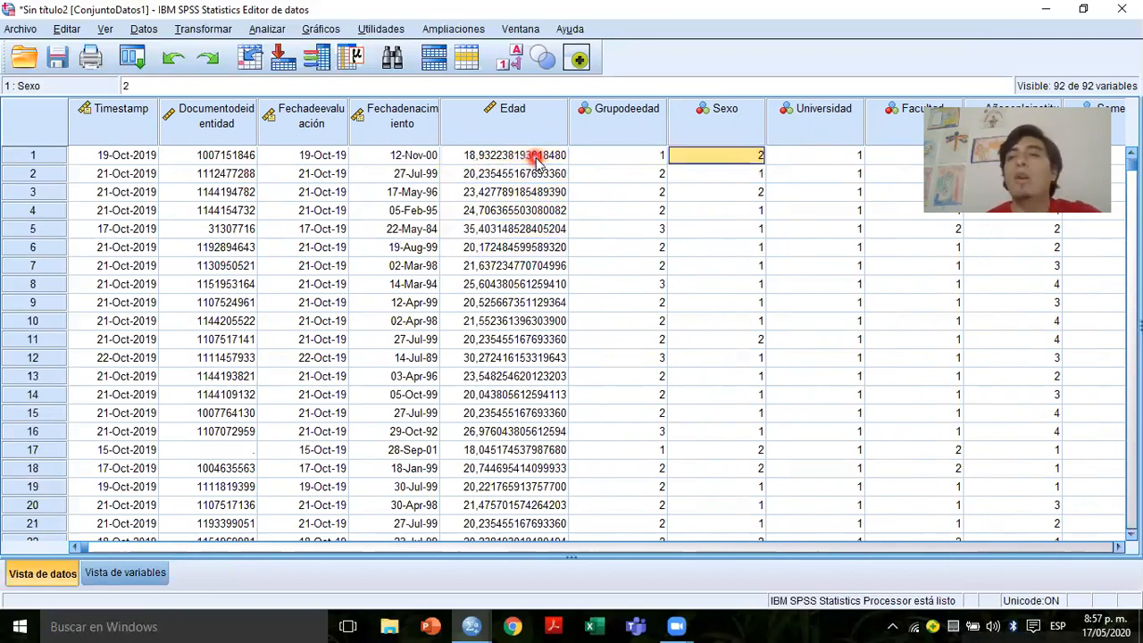
key(Right)
key(Right)
key(Right)
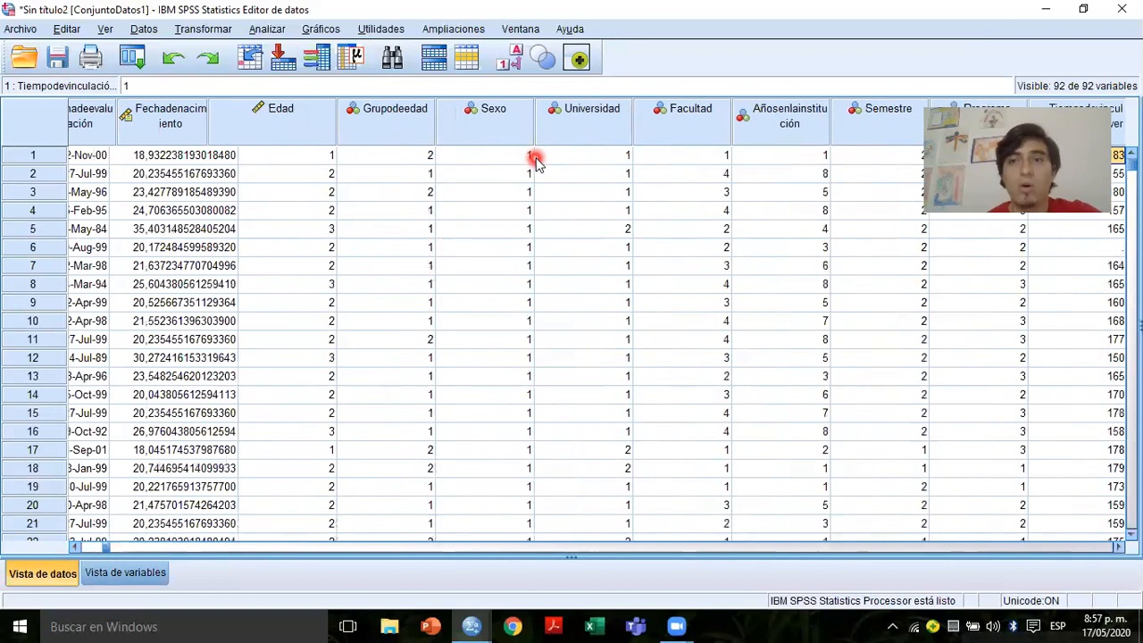
key(Right)
key(Right)
key(Right)
key(Right)
key(Right)
key(Right)
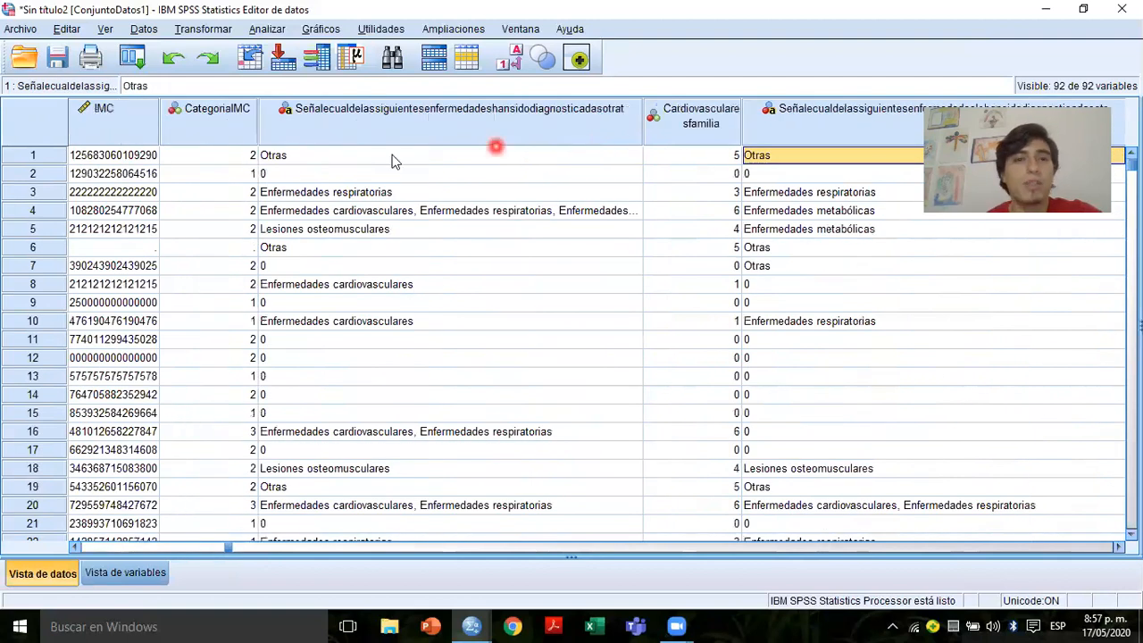
key(Right)
key(Right)
key(Right)
key(Right)
key(Right)
key(Right)
key(Right)
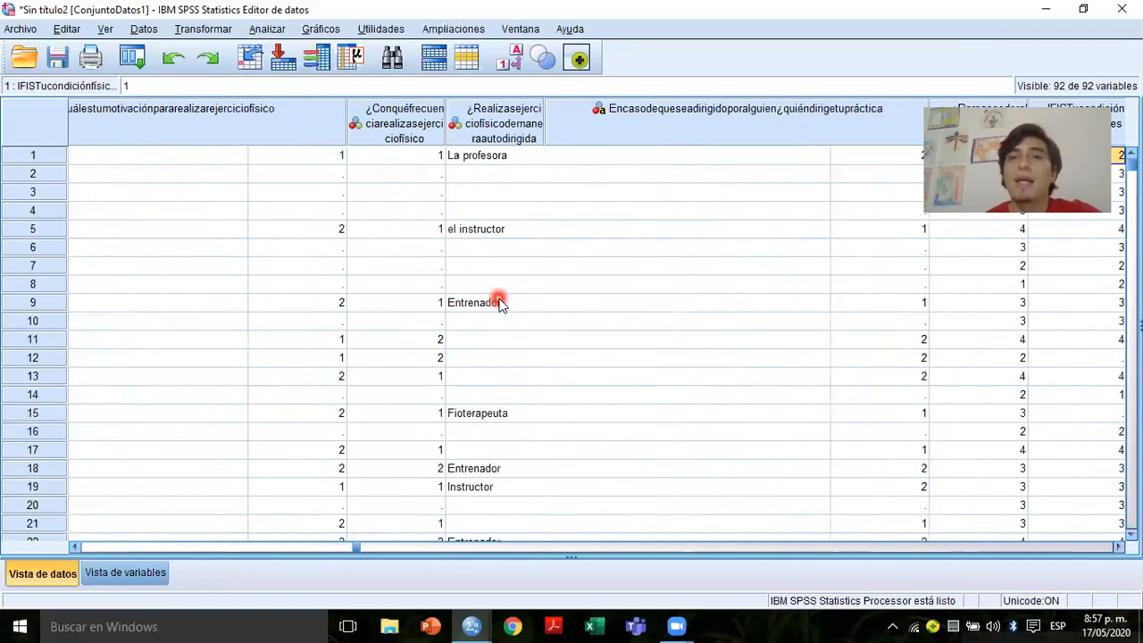
- Go back across the data columns to Timestamp and look at the Edad values again
key(Left)
key(Left)
key(Left)
key(Left)
key(Left)
key(Left)
key(Left)
key(Left)
key(Left)
key(Left)
key(Left)
key(Left)
key(Left)
key(Left)
key(Left)
key(Left)
key(Left)
key(Left)
key(Left)
key(Left)
key(Left)
key(Left)
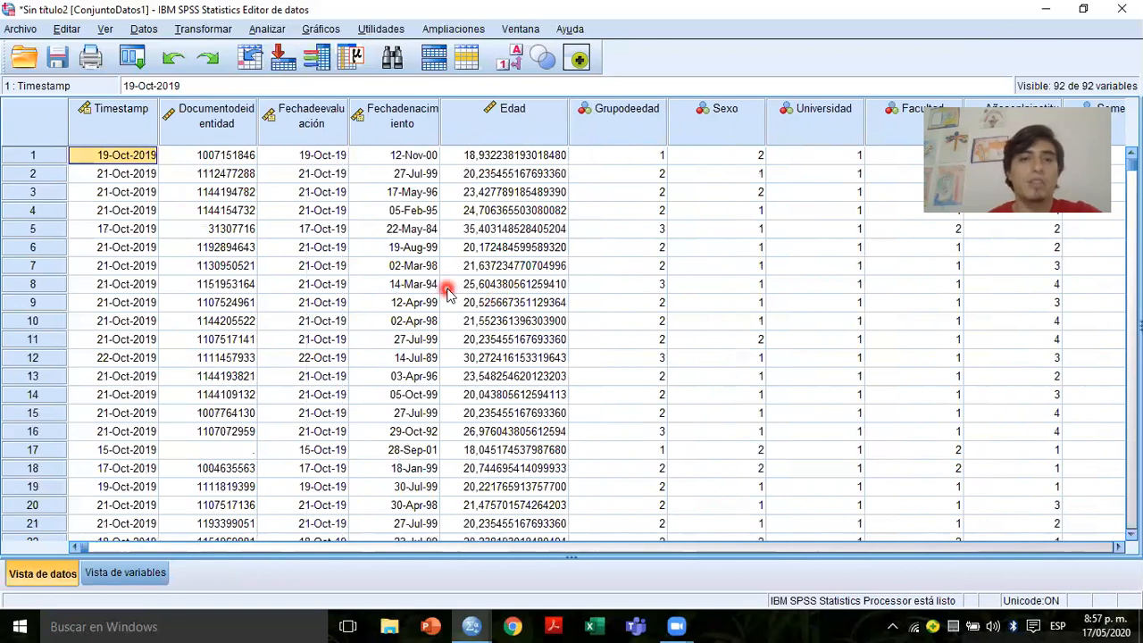
click(451, 284)
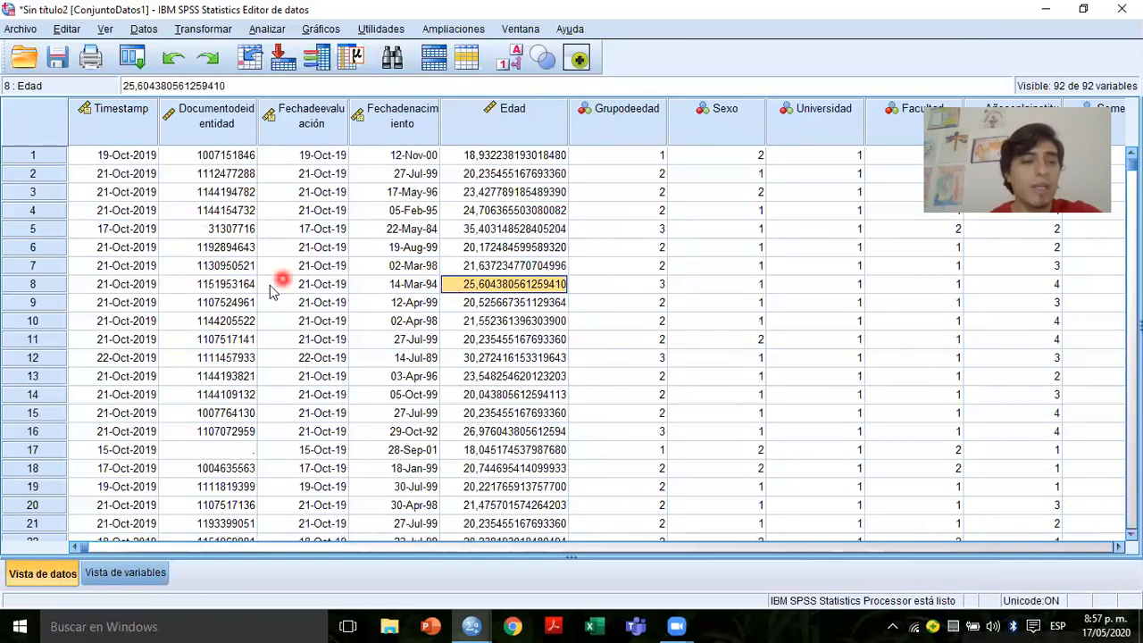
- Switch to the variable view and widen the Nombre column so the longer variable names fit
click(123, 572)
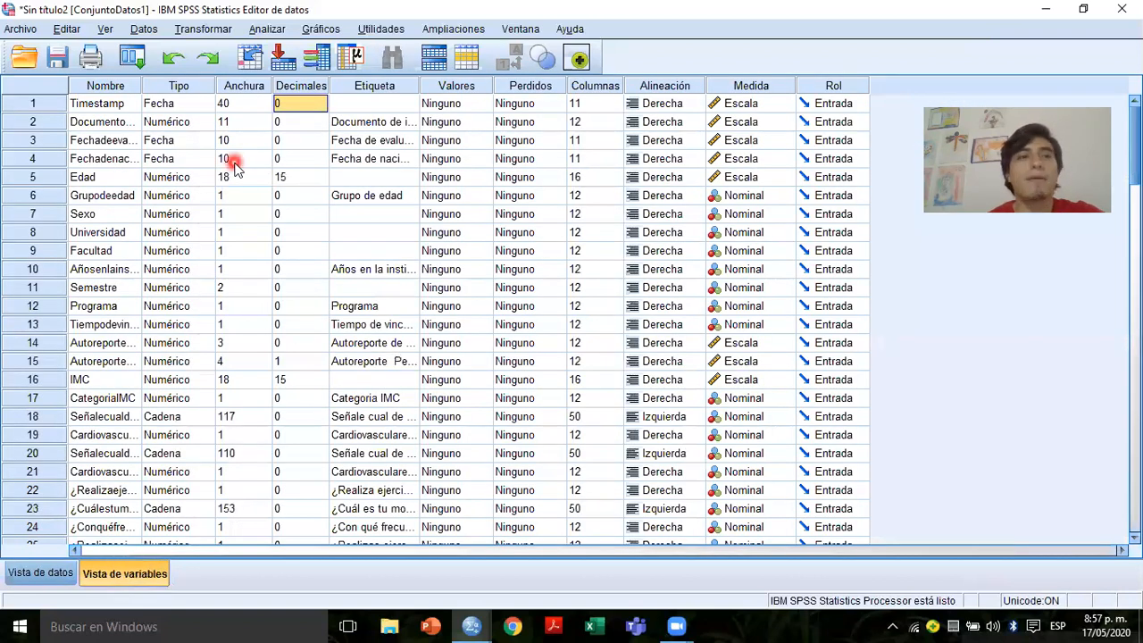
click(104, 86)
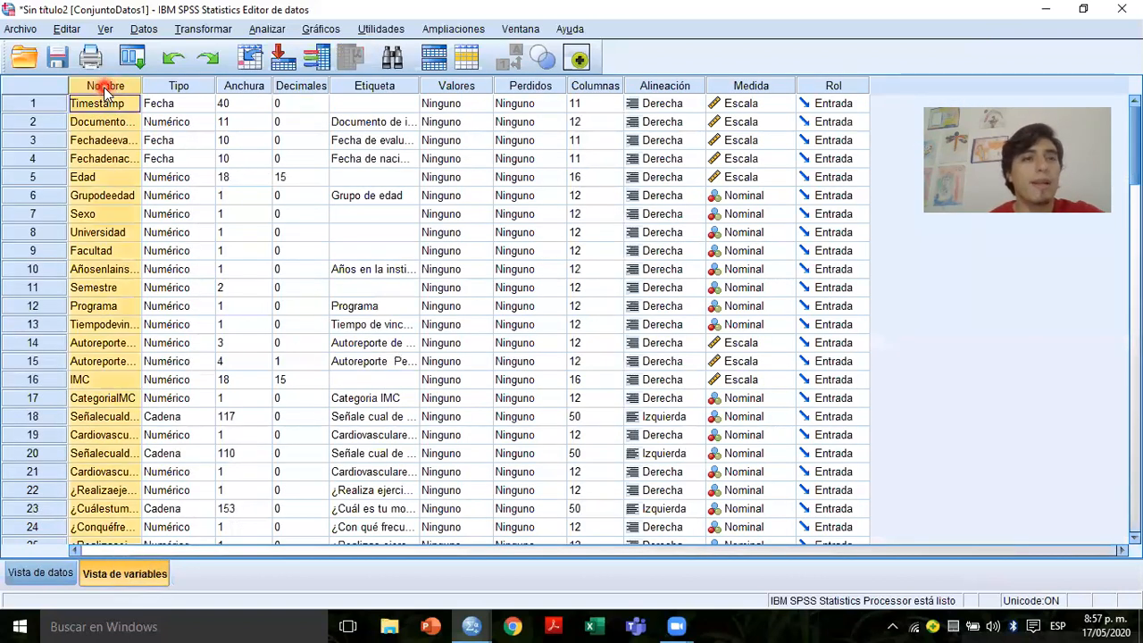
click(95, 122)
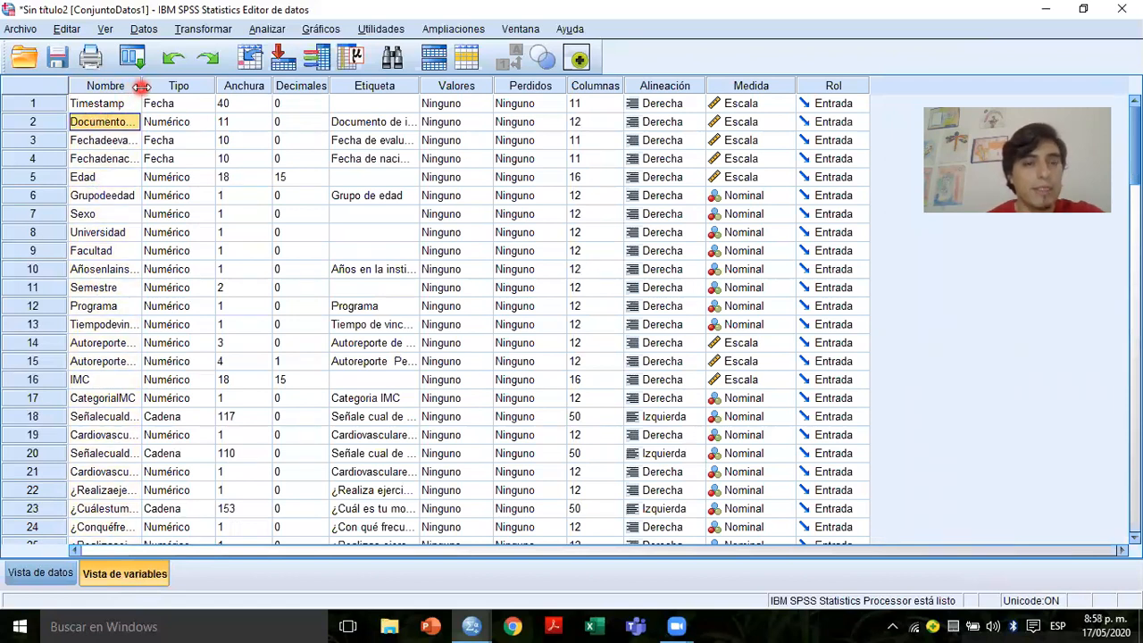
drag(141, 86, 269, 106)
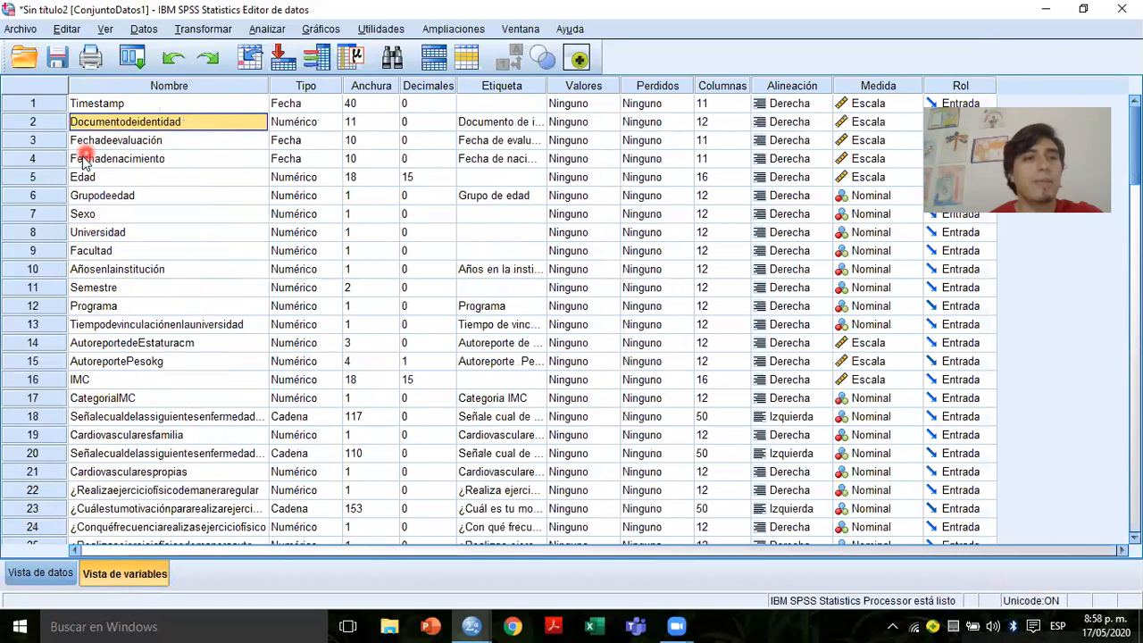
- Examine the variable names from Fechadenacimiento down to Cardiovascularesfamilia, returning to Edad
click(82, 159)
click(87, 177)
key(Down)
key(Down)
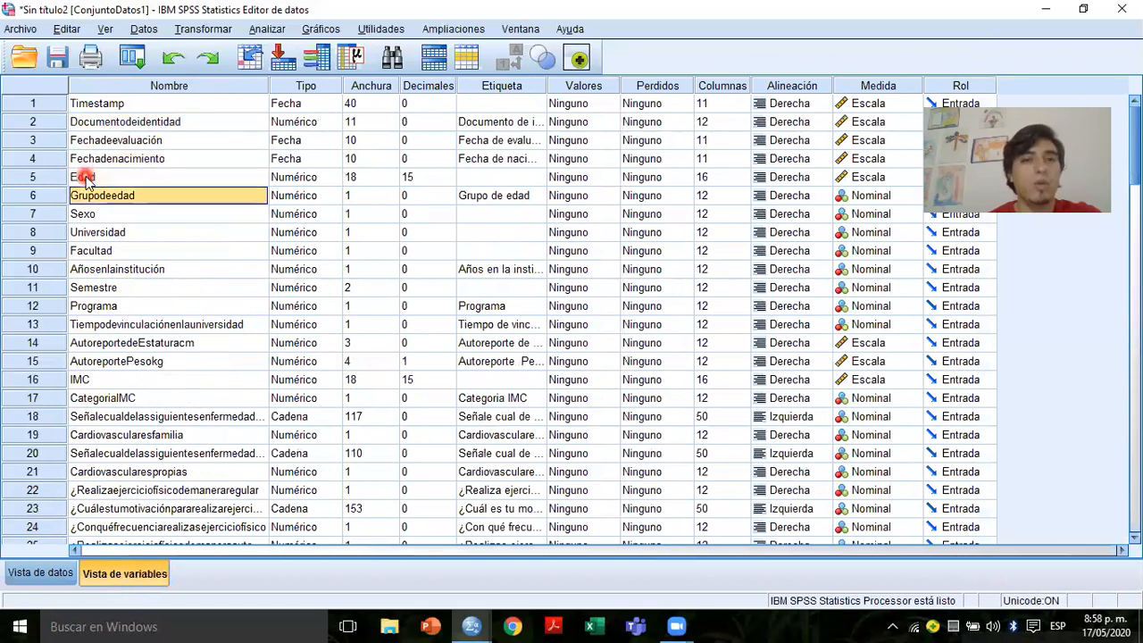
key(Down)
key(Down)
key(Down)
key(Down)
key(Down)
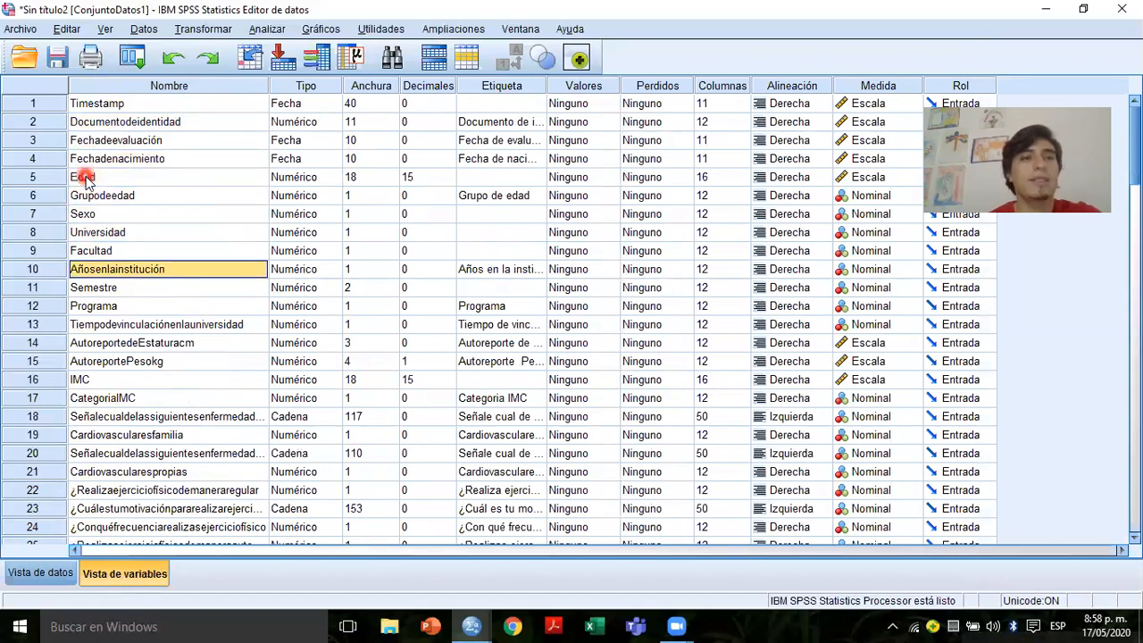
key(Down)
key(Down)
key(Down)
key(Down)
key(Down)
key(Down)
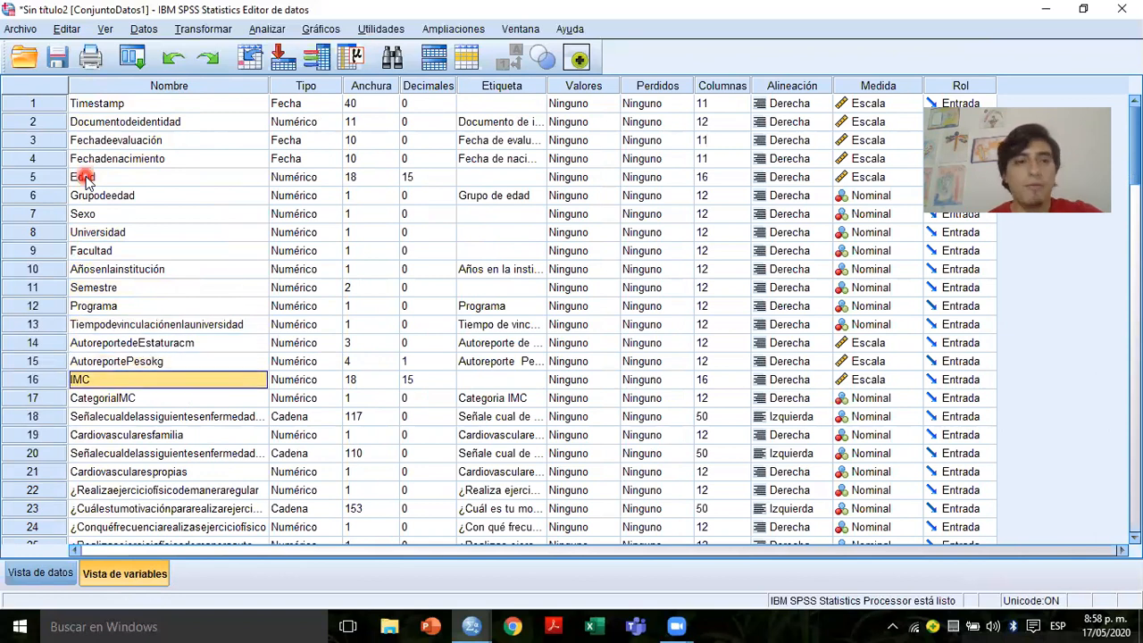
key(Down)
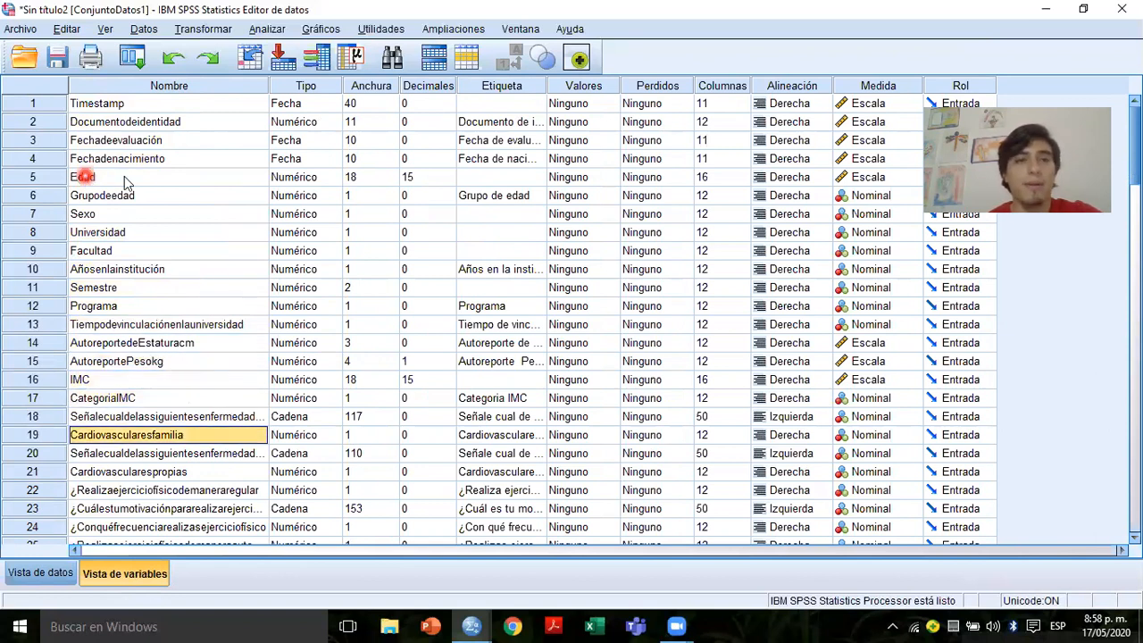
click(125, 178)
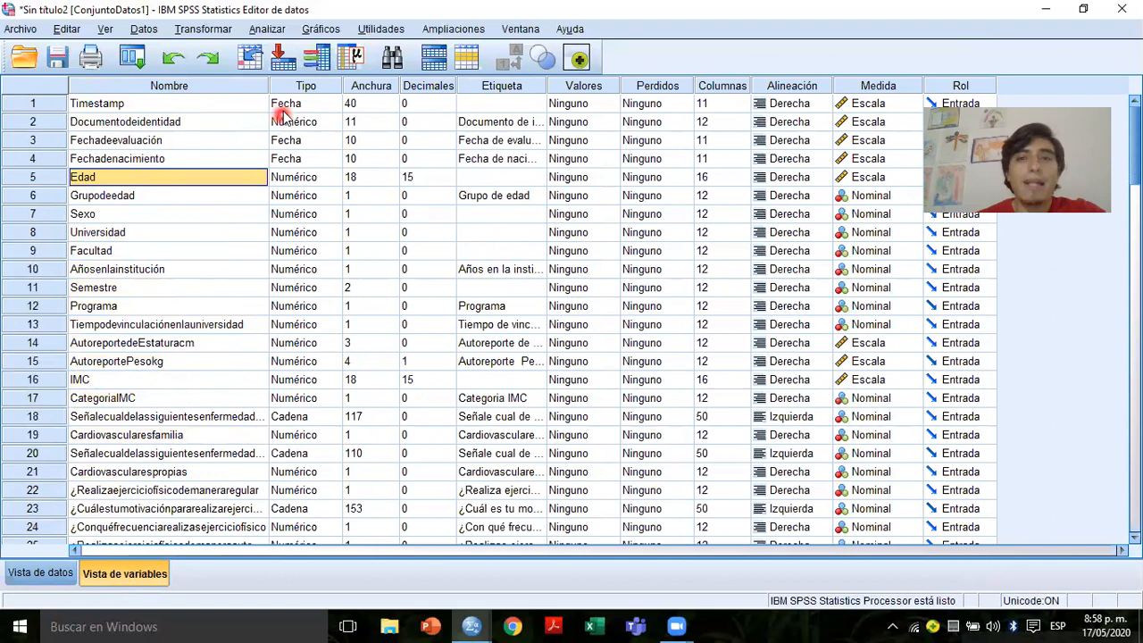
- Examine the data type assigned to each variable from Timestamp through the sports-practice access question, then return to Timestamp
drag(280, 106, 284, 114)
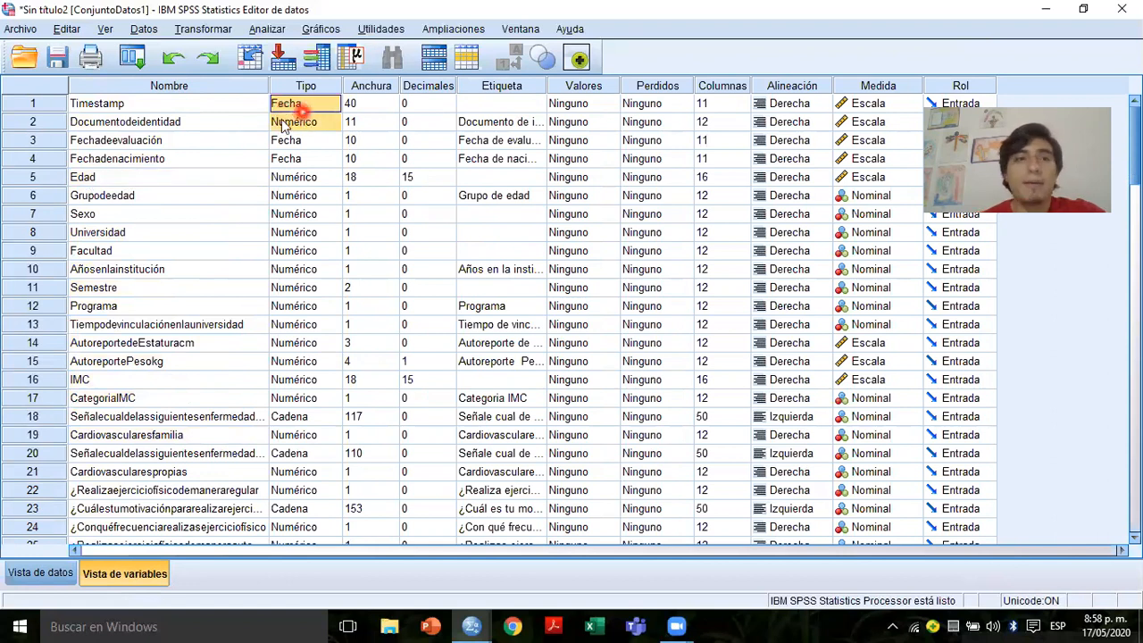
click(303, 122)
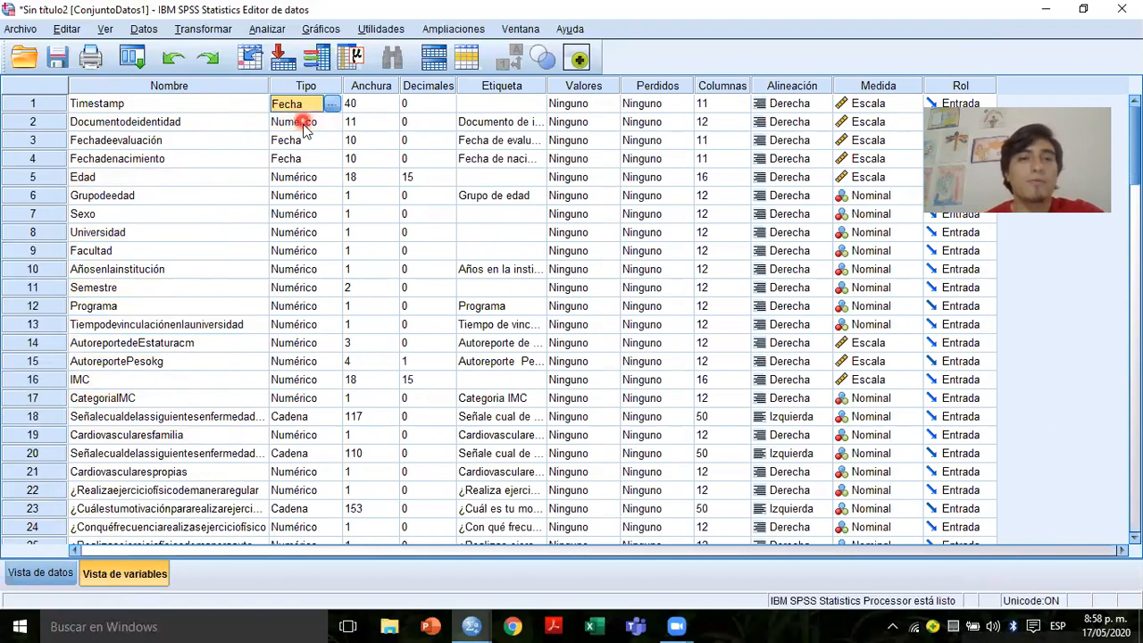
key(Down)
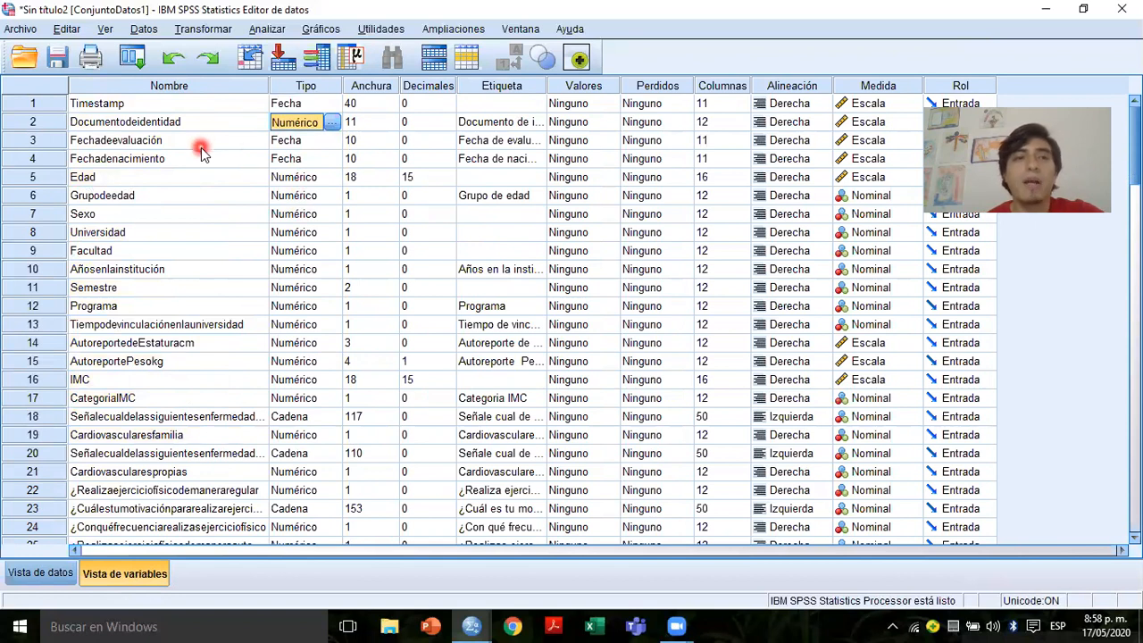
click(303, 140)
key(Down)
key(Down)
key(Down)
key(Down)
key(Down)
key(Down)
key(Down)
key(Down)
key(Down)
key(Down)
key(Down)
key(Down)
key(Down)
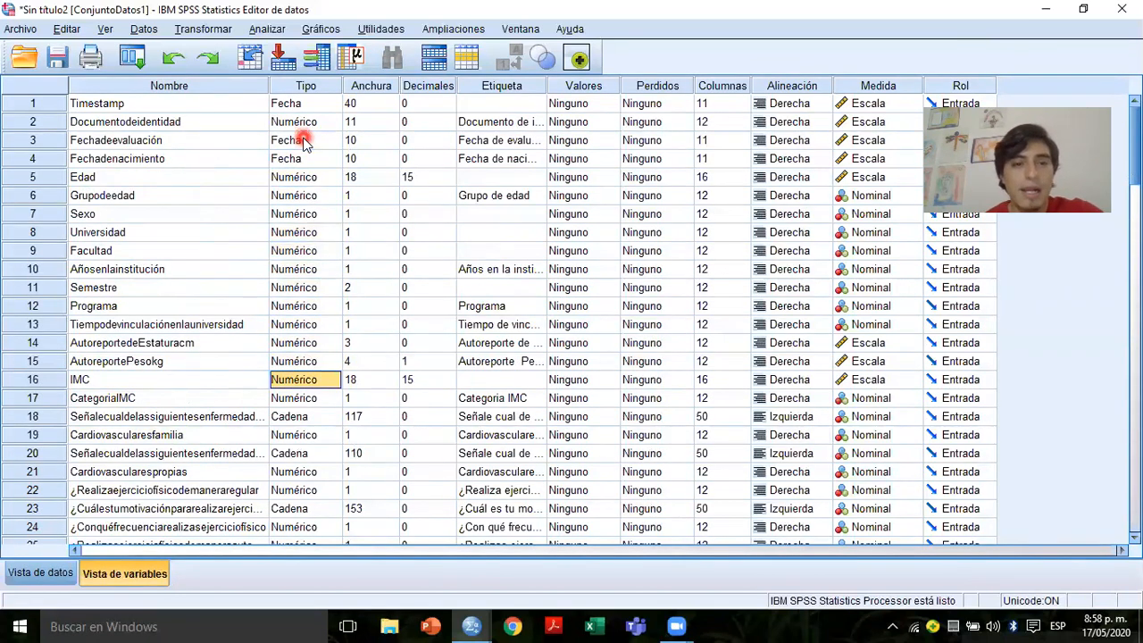
key(Down)
key(Down)
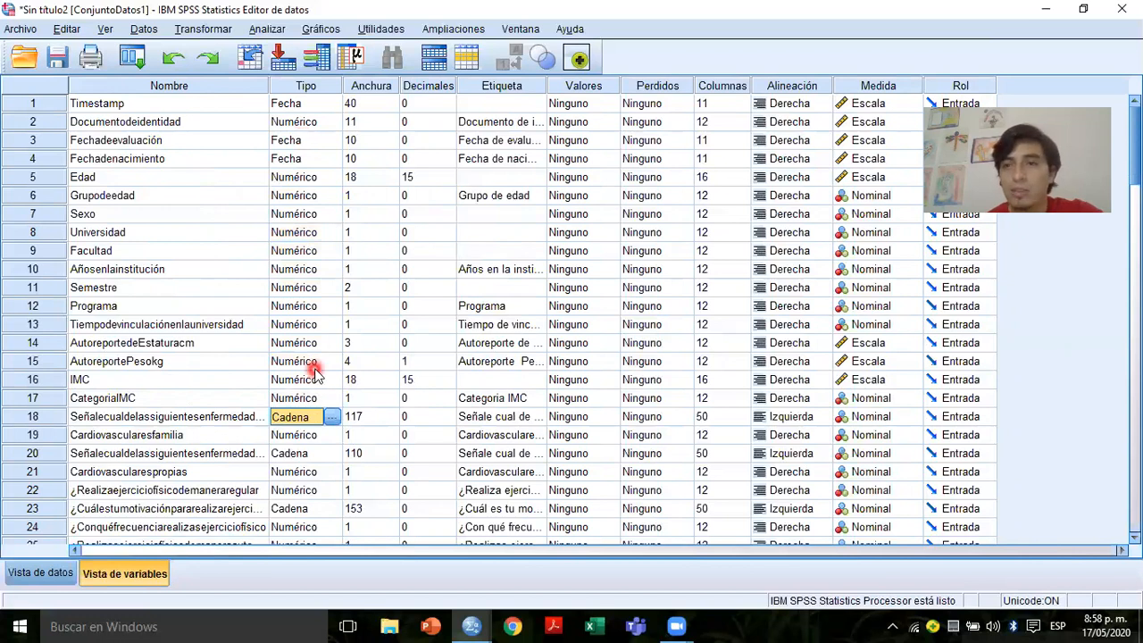
key(Down)
key(Down)
key(Down)
key(Down)
key(Down)
key(Down)
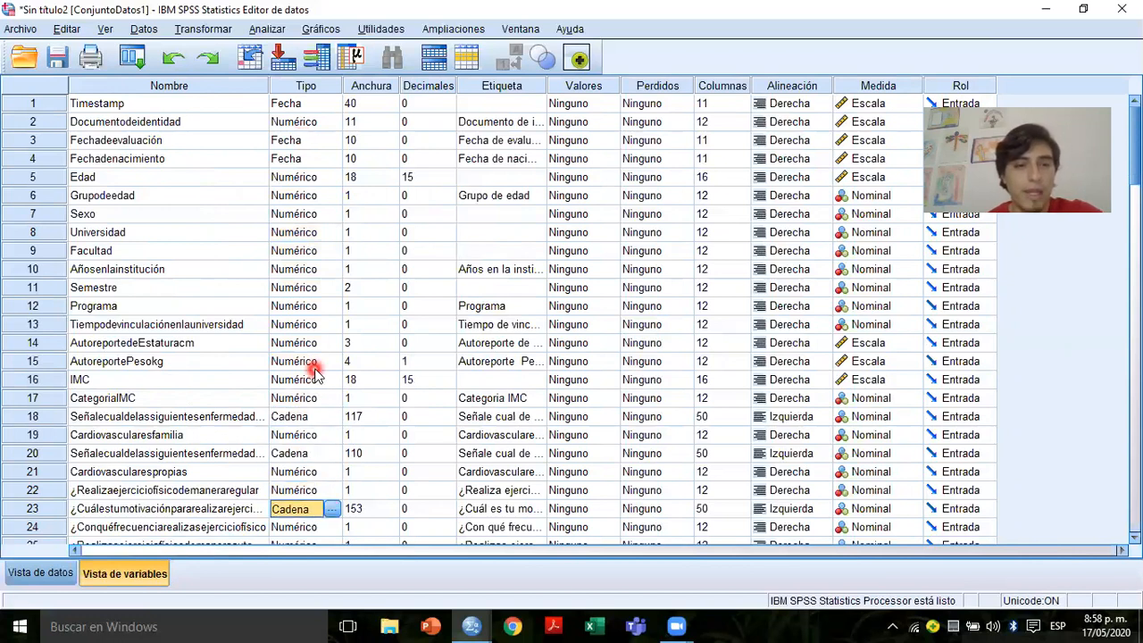
key(Down)
key(Down)
key(Down)
key(Down)
key(Up)
key(Up)
key(Up)
key(Up)
key(Up)
key(Up)
key(Up)
key(Up)
key(Up)
key(Up)
key(Up)
key(Up)
key(Up)
key(Up)
key(Up)
key(Up)
key(Up)
key(Up)
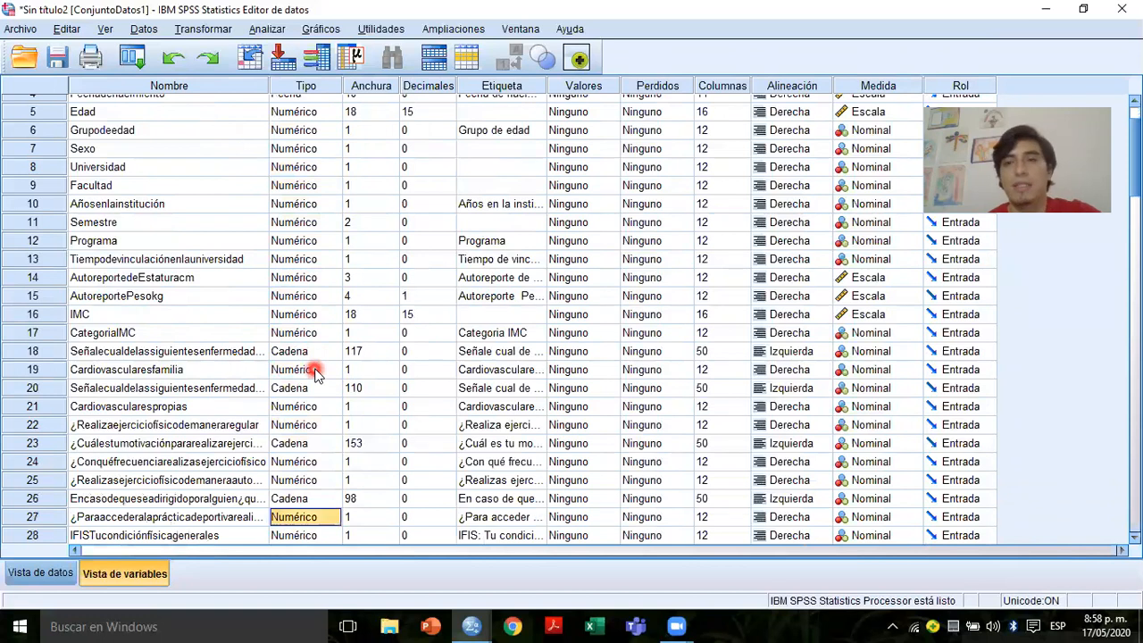
key(Up)
key(Up)
key(Up)
key(Up)
key(Up)
key(Up)
key(Up)
key(Up)
key(Up)
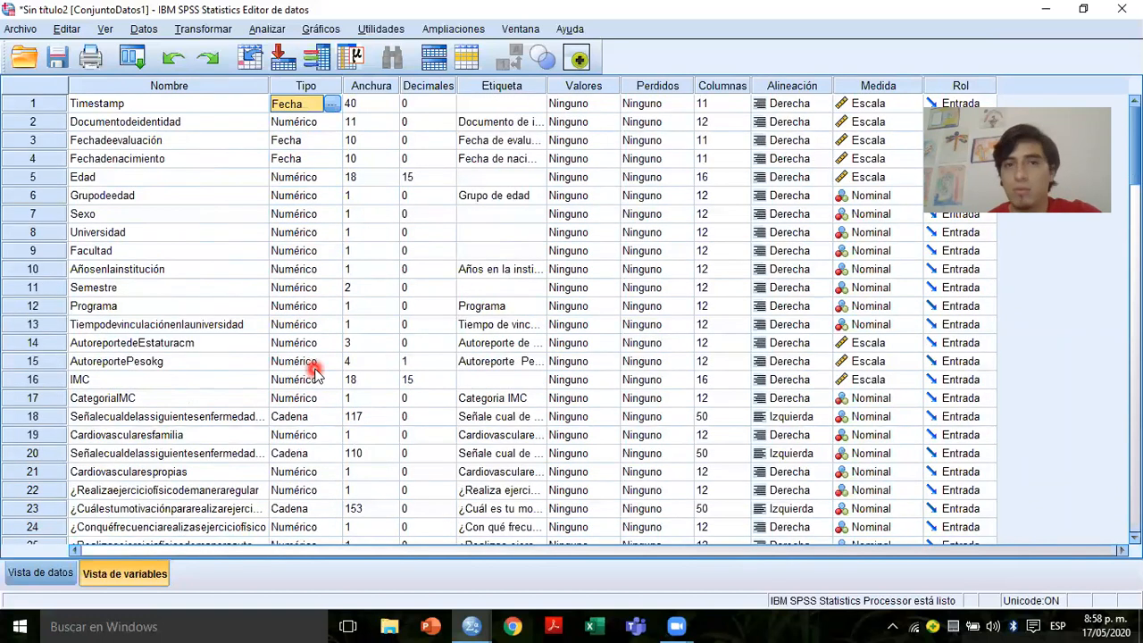
- Review the widths of Fechadenacimiento and Timestamp and the decimals setting of all variables
click(355, 158)
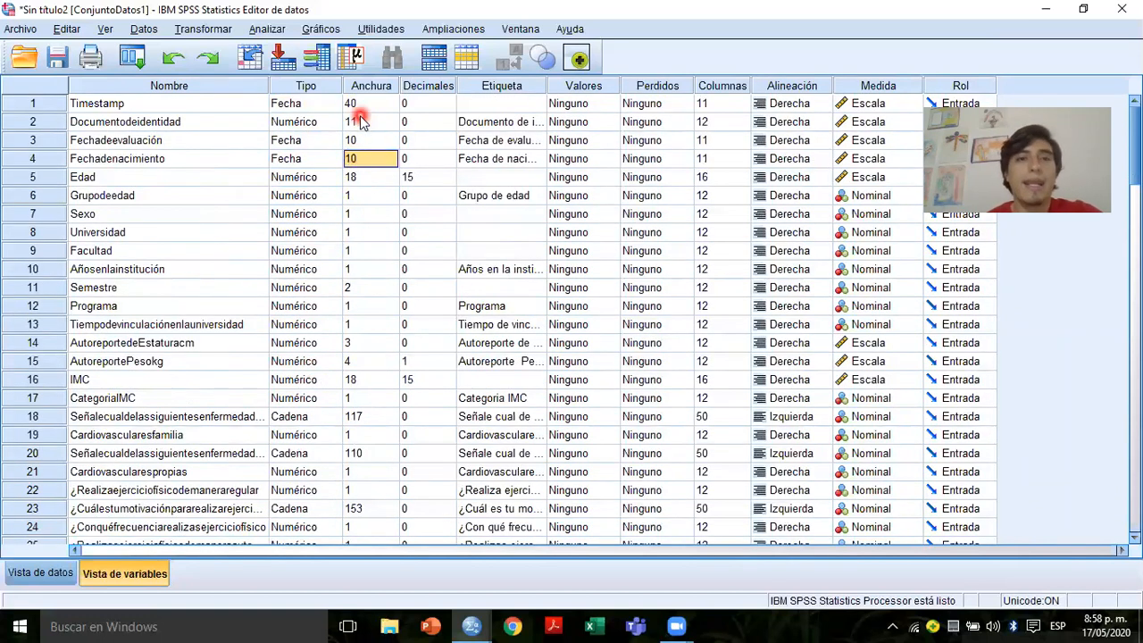
click(360, 104)
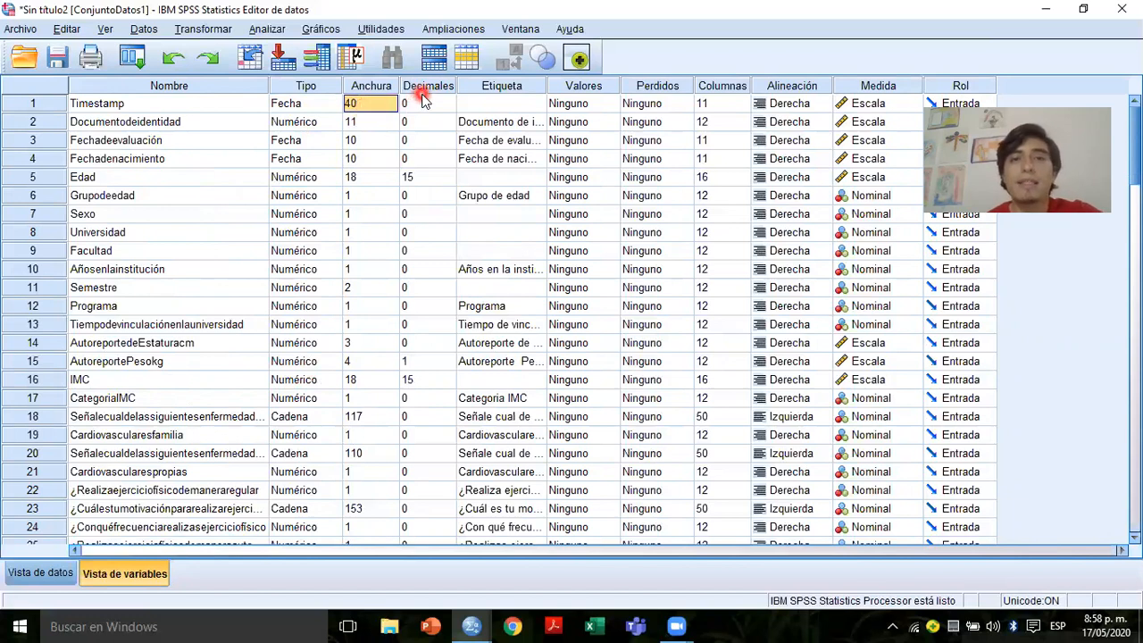
click(423, 89)
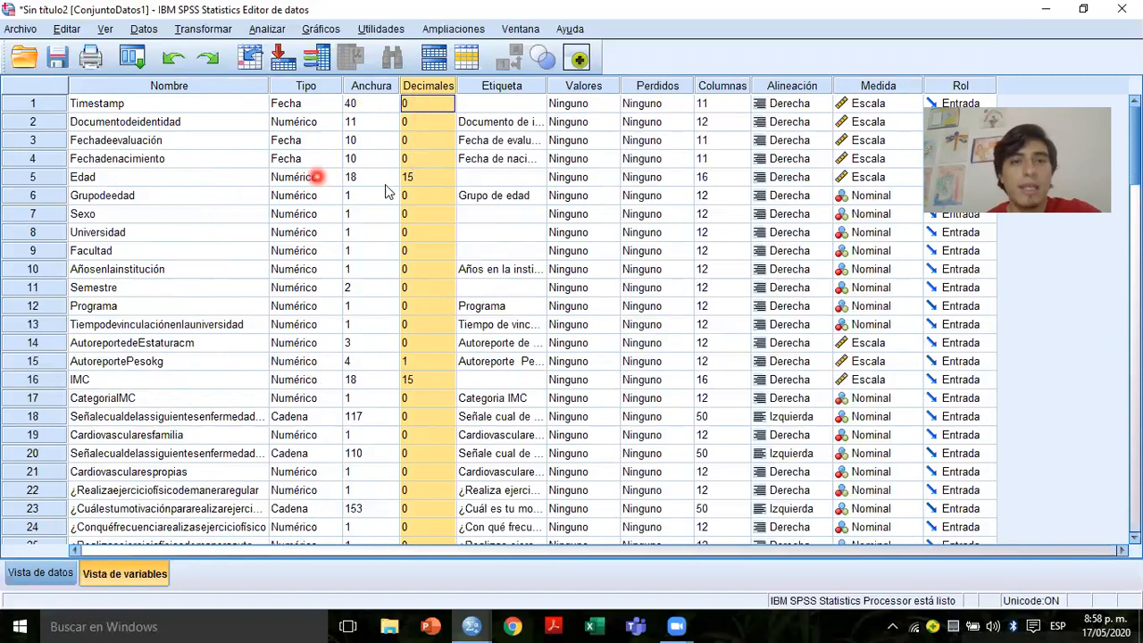
- Set the number of decimals of the Edad variable to 2
click(412, 178)
click(412, 179)
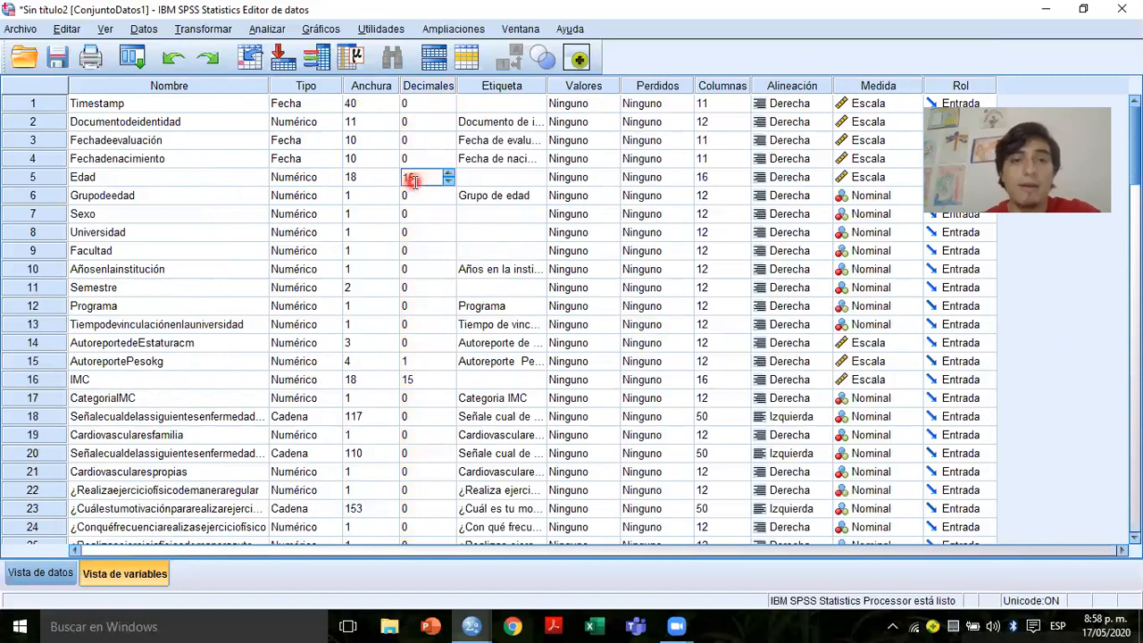
key(Return)
- Set the number of decimals of the IMC variable to 2
key(Down)
key(Left)
key(Down)
key(Down)
key(Down)
key(Down)
key(Down)
key(Down)
key(Down)
key(Down)
key(Down)
key(Down)
key(F2)
text(2)
key(Tab)
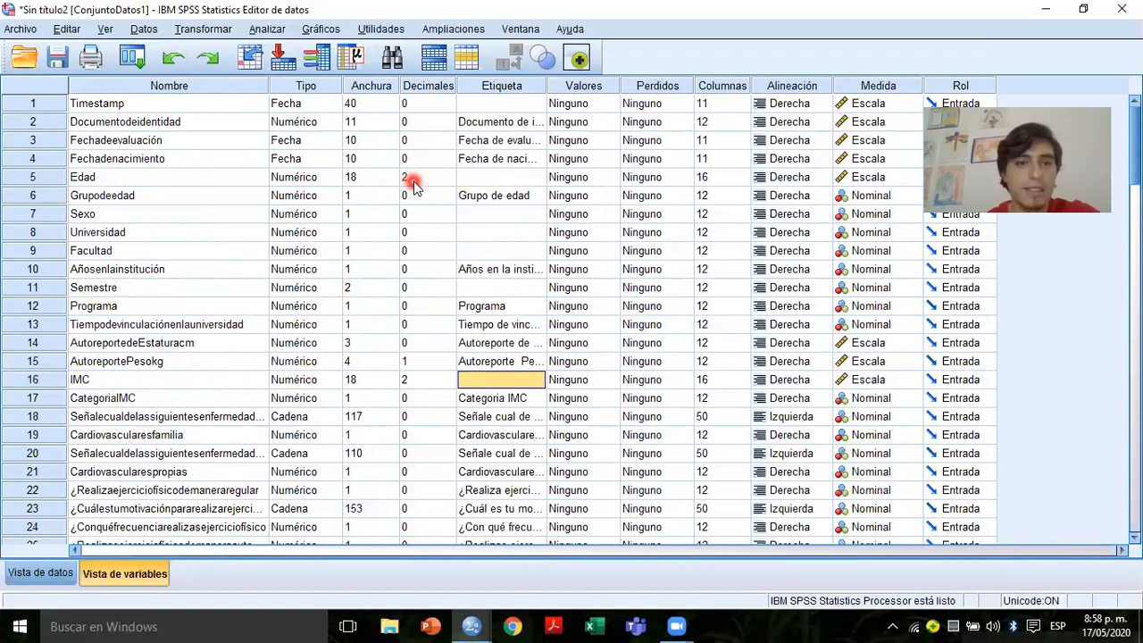
- Set the number of decimals of the AutoreportePesokg and AutoreportedeEstaturacm variables to 2
key(Up)
key(Left)
key(F2)
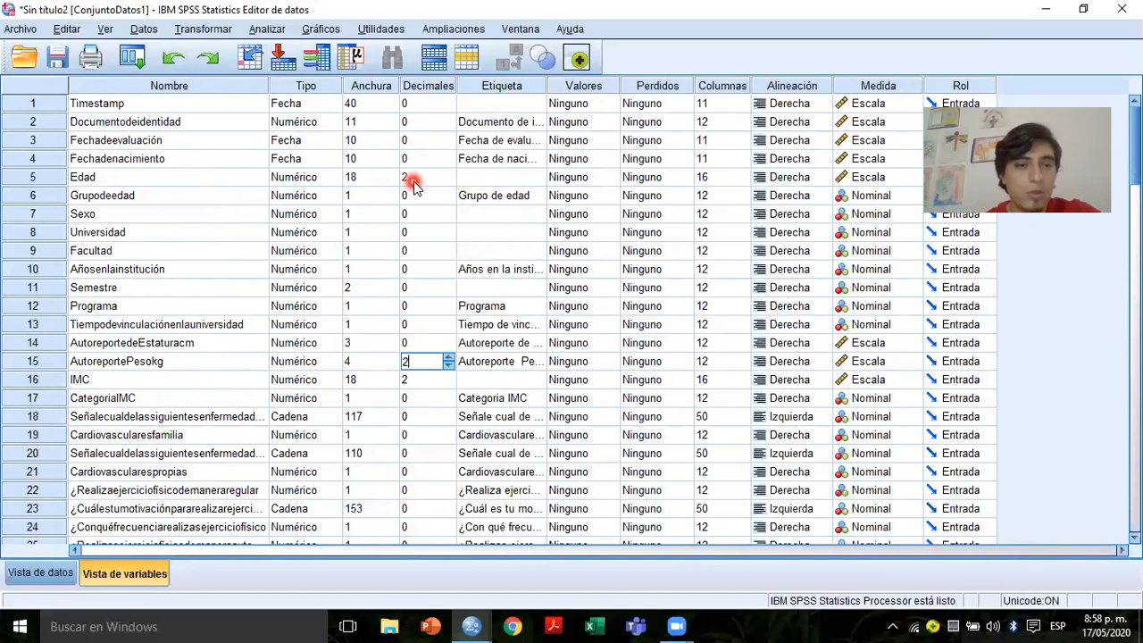
text(2)
key(Up)
key(F2)
text(2)
- Review the decimals setting of the remaining variables from IMC down to Yofumocigarrillostabaco
key(Down)
key(Down)
key(Down)
key(Down)
key(Down)
key(Down)
key(Down)
key(Down)
key(Down)
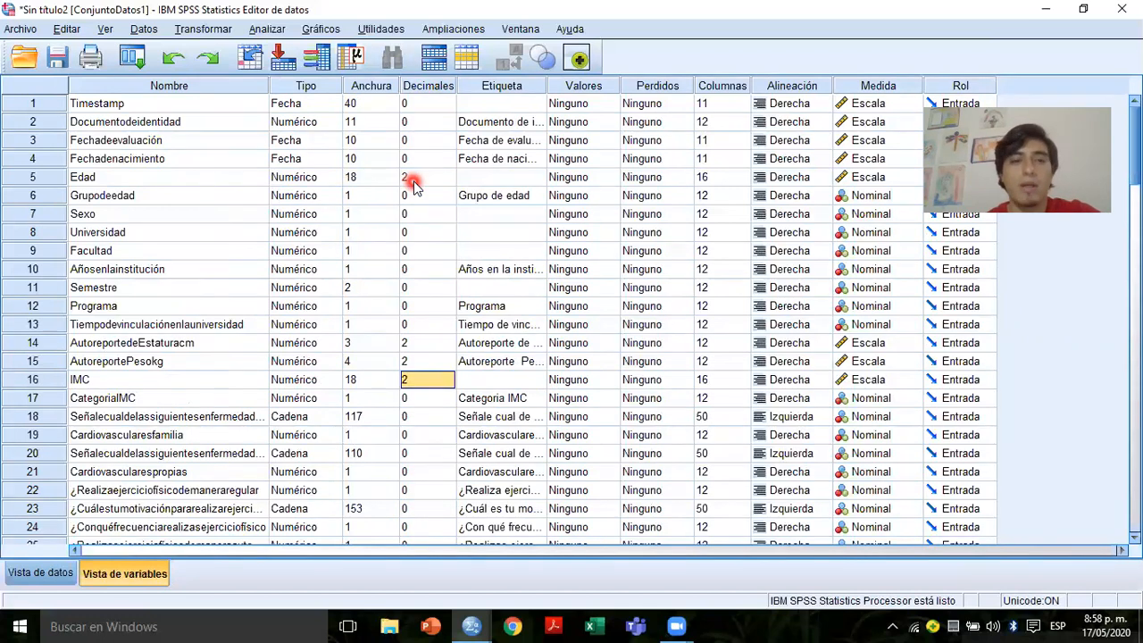
key(Down)
key(Down)
key(Down)
key(Down)
key(Down)
key(Down)
key(Down)
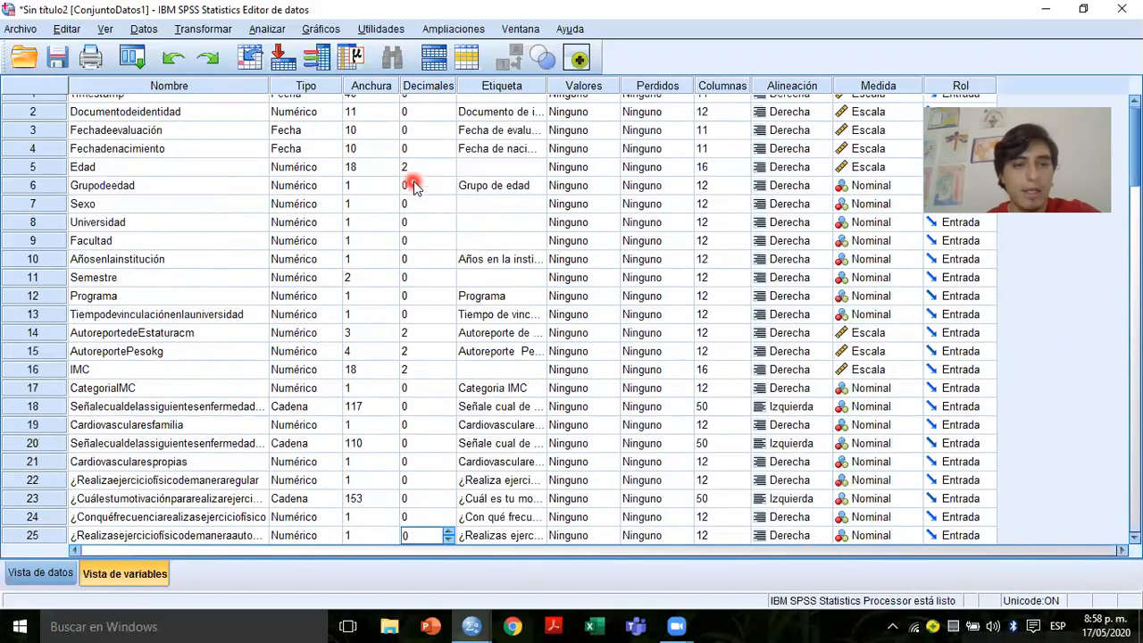
key(F2)
key(Down)
key(Down)
key(Down)
key(Down)
key(Down)
key(Down)
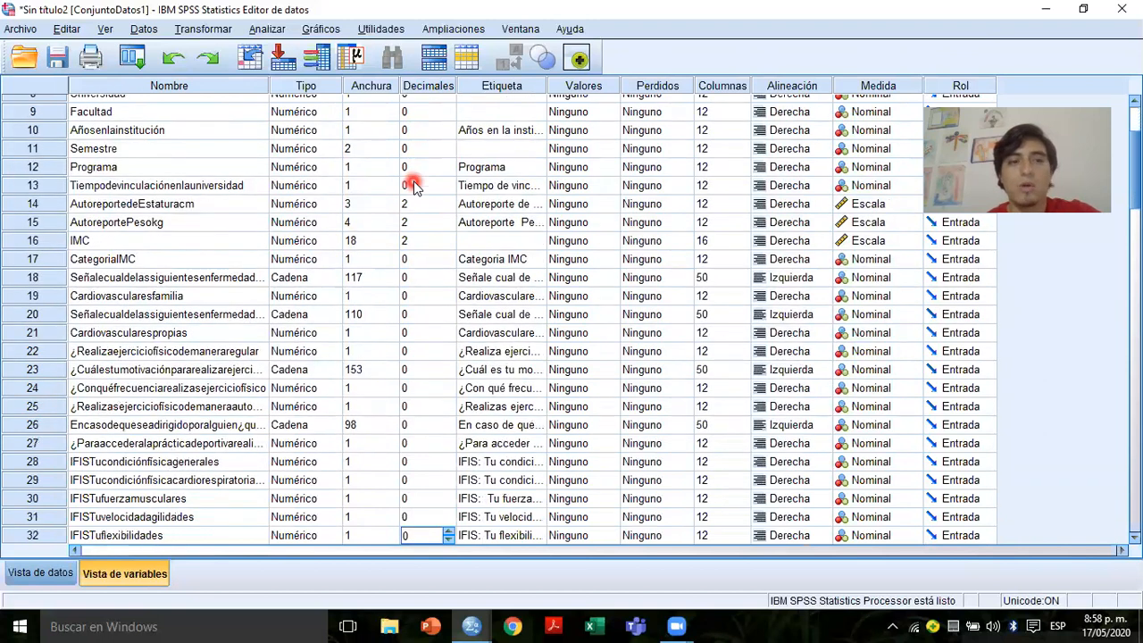
key(Down)
key(Down)
key(Down)
key(Down)
key(Down)
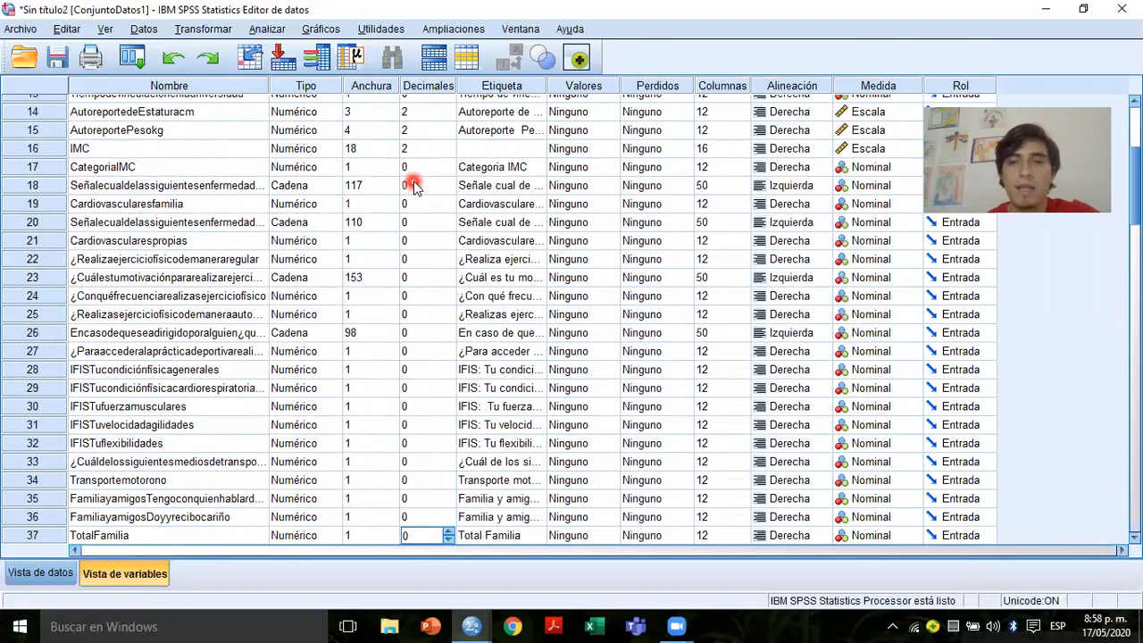
key(F2)
key(Down)
key(Down)
key(Down)
key(Down)
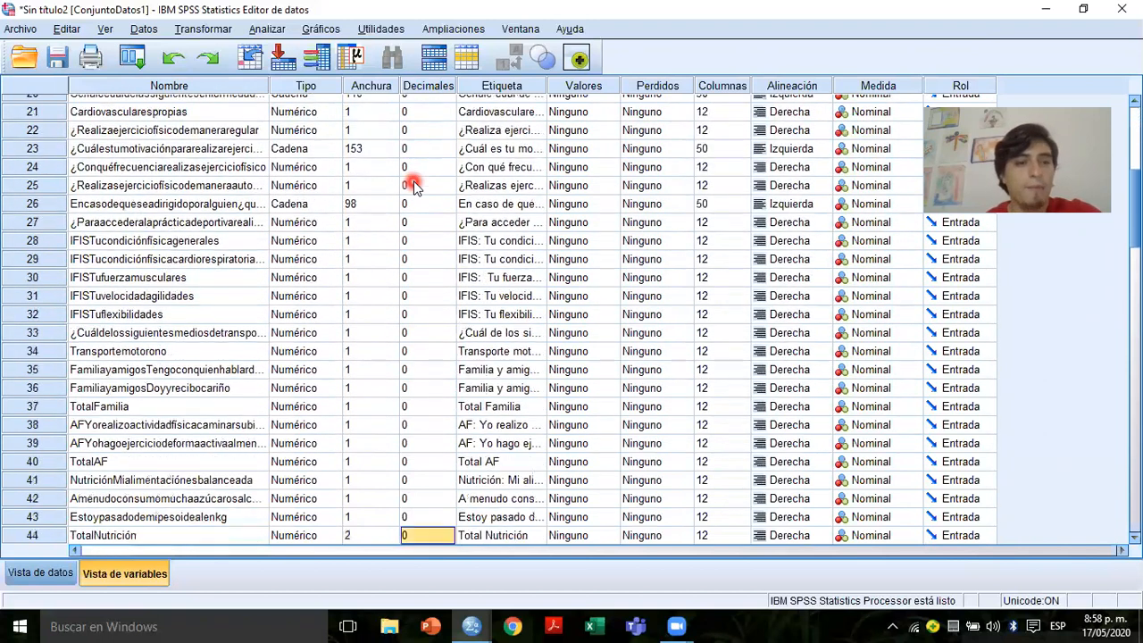
key(F2)
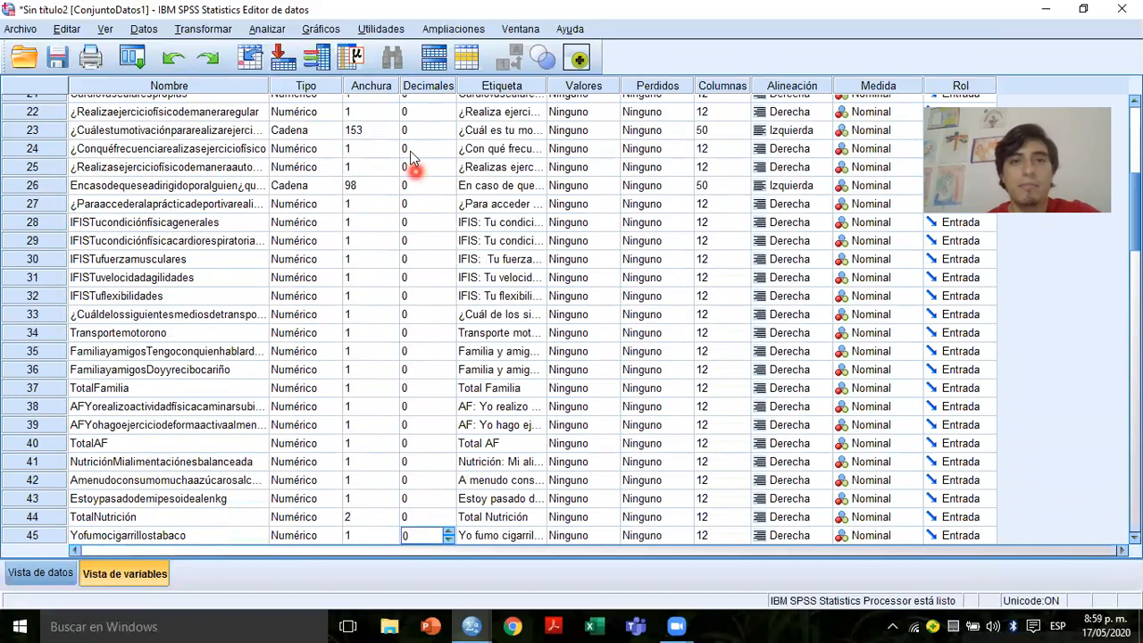
- Switch to the data view and examine how the Edad values display with their decimals
click(39, 576)
click(380, 209)
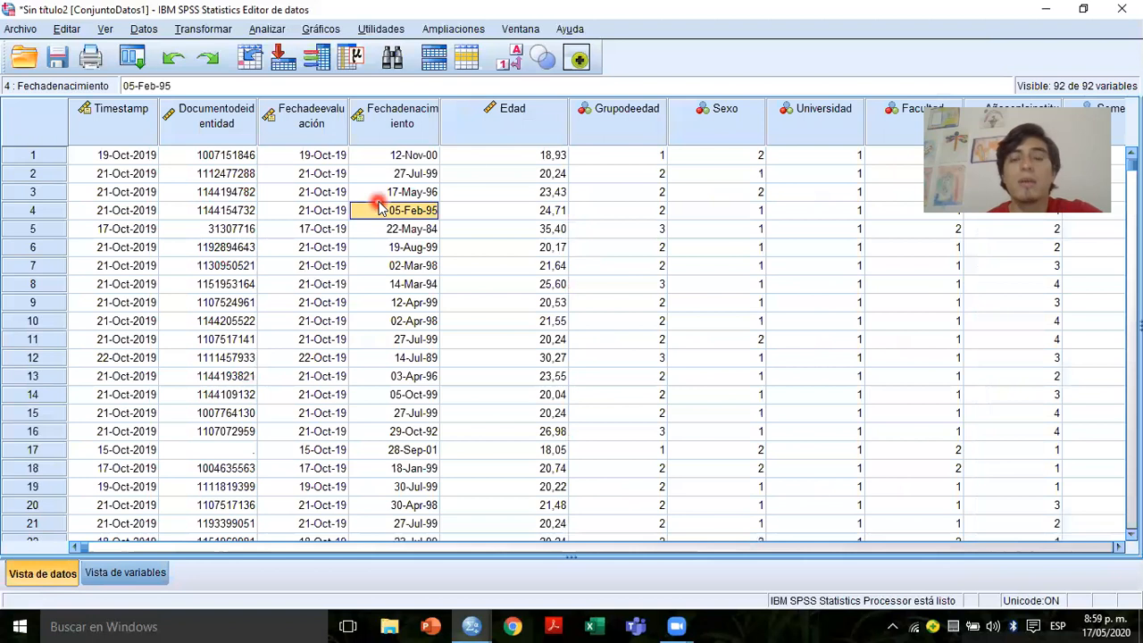
click(514, 111)
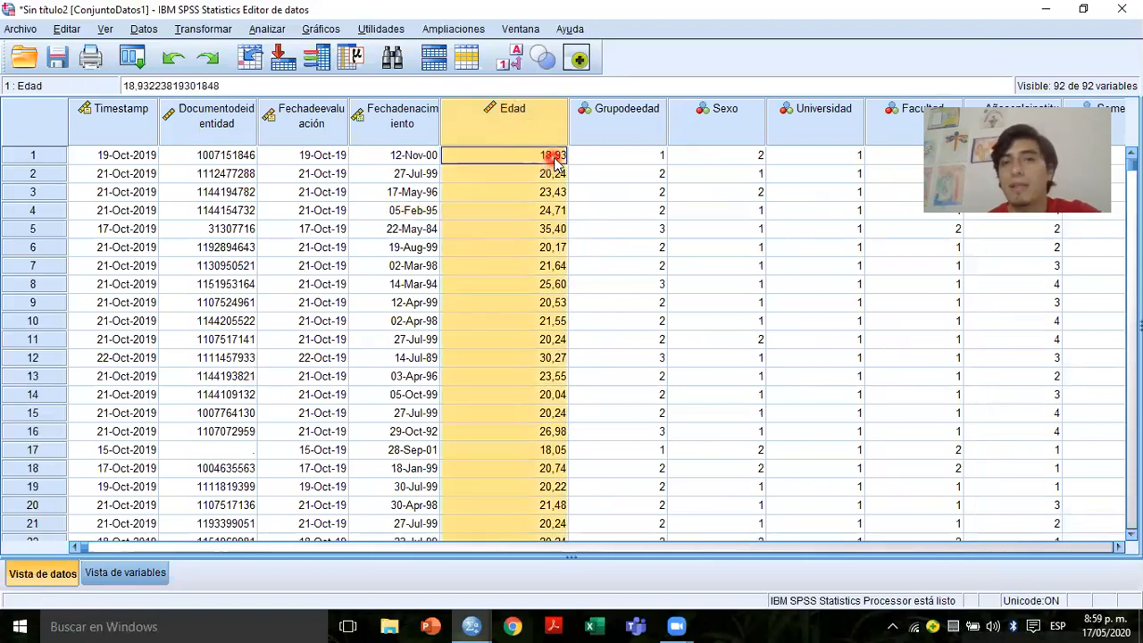
- Examine the decimals displayed in the self-reported height, self-reported weight and IMC data columns
click(639, 141)
key(Right)
key(Right)
key(Right)
key(Right)
key(Right)
key(Right)
key(Right)
key(Right)
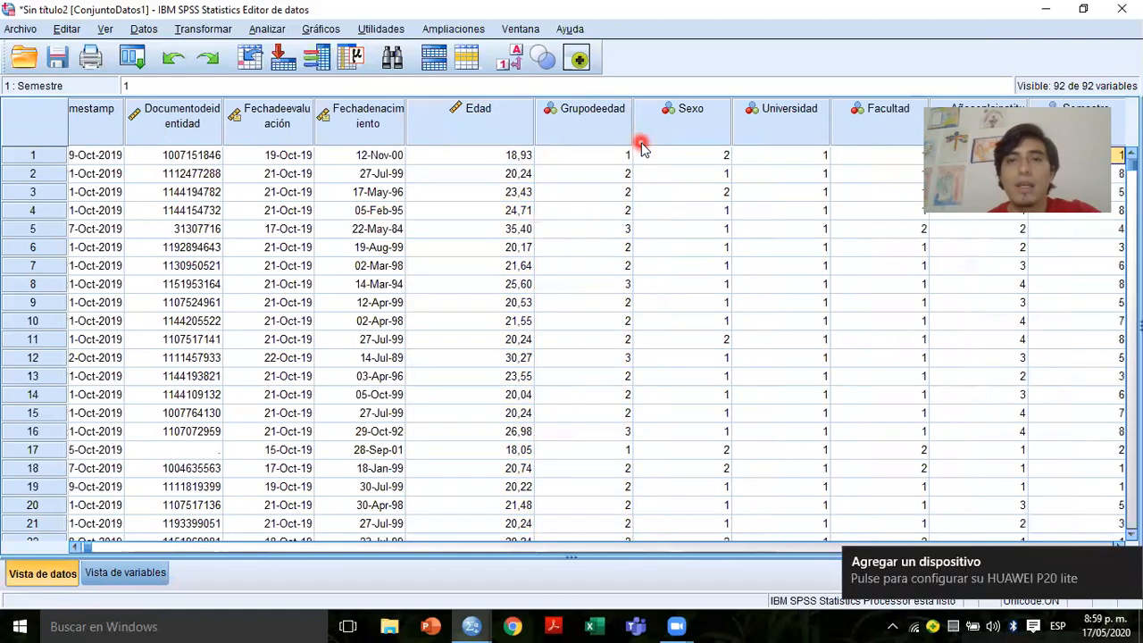
key(Right)
key(Right)
key(Right)
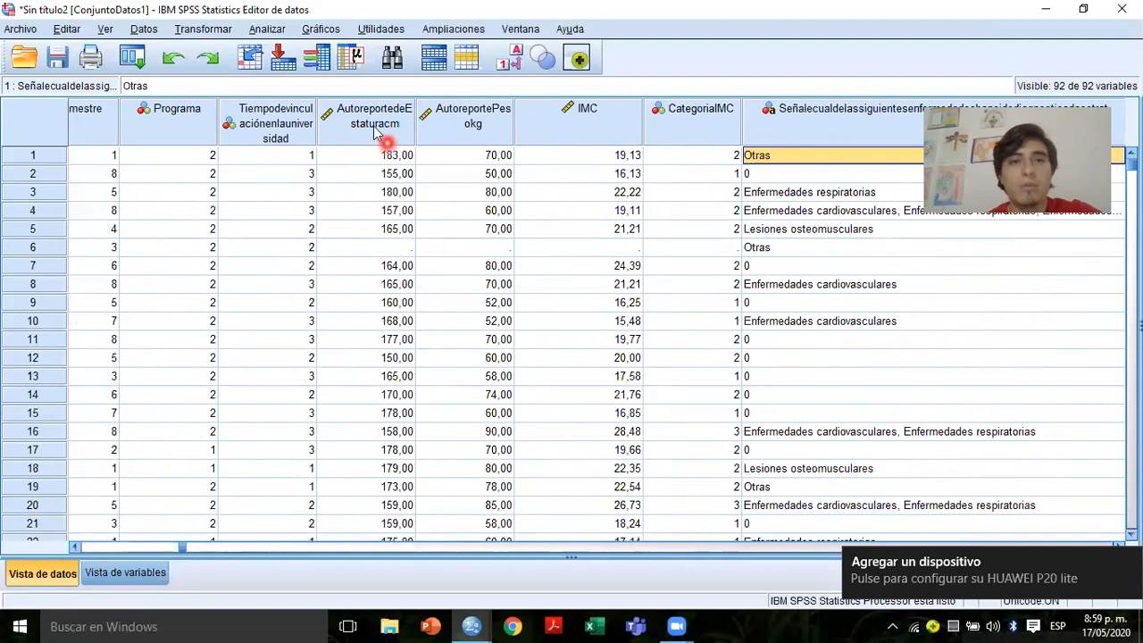
click(385, 134)
shift+click(543, 136)
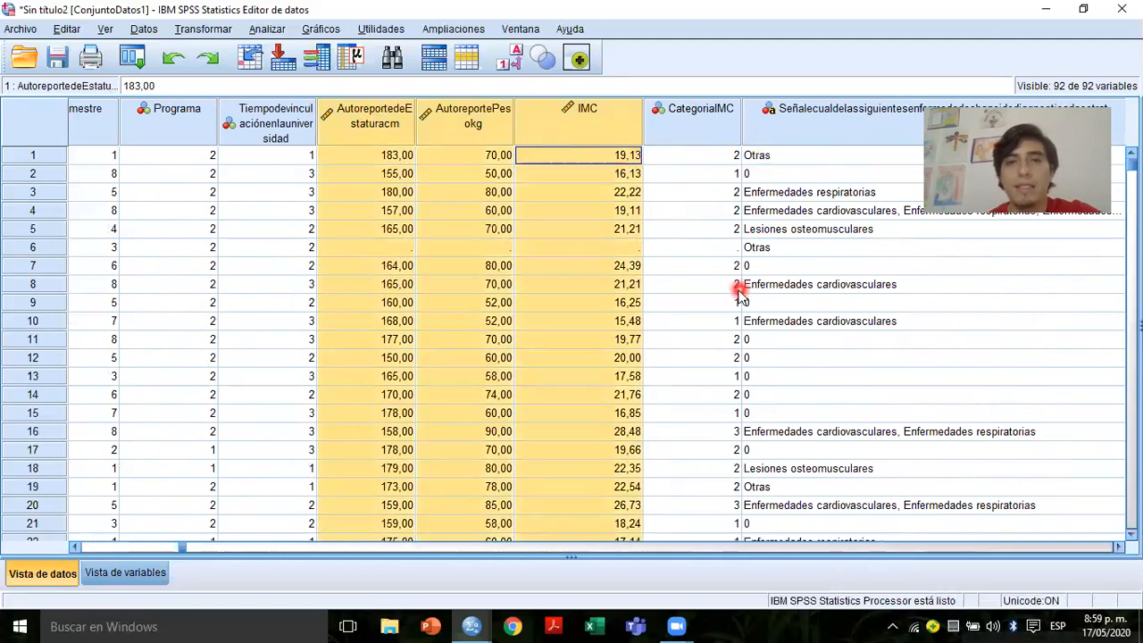
click(377, 174)
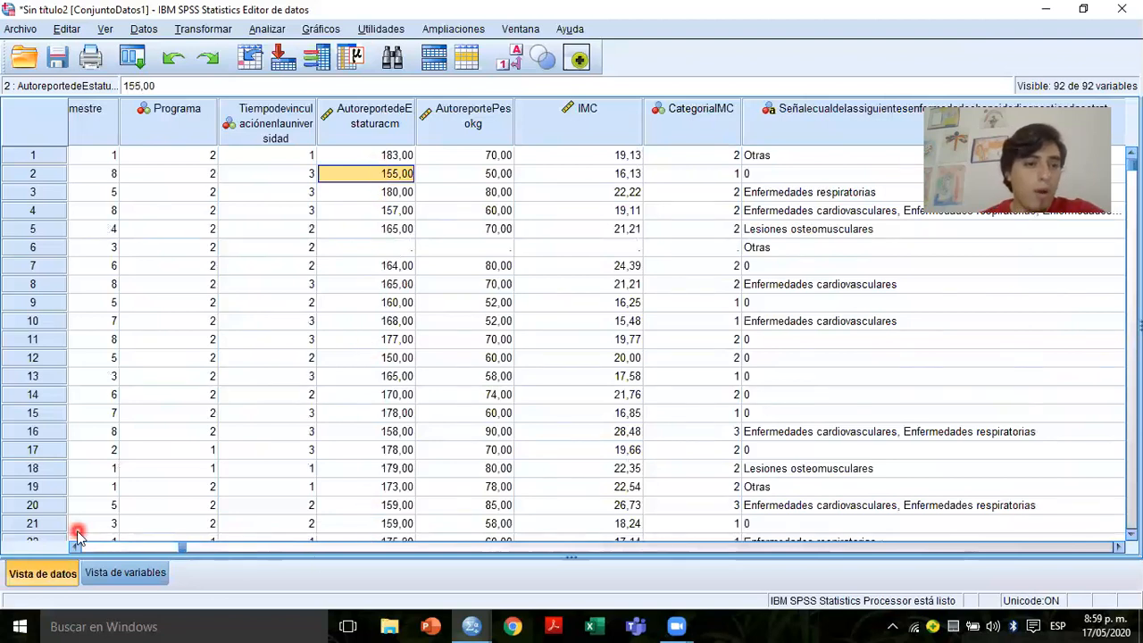
- Return to the variable view and widen the Etiqueta column so the long labels can be read
click(109, 572)
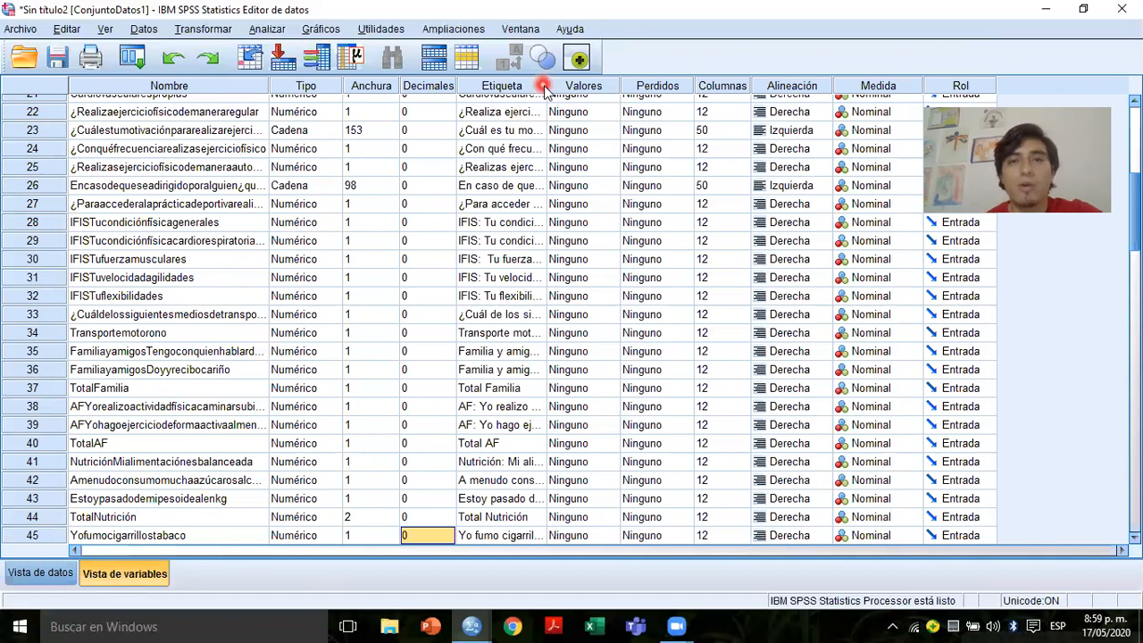
drag(544, 89, 709, 90)
click(483, 109)
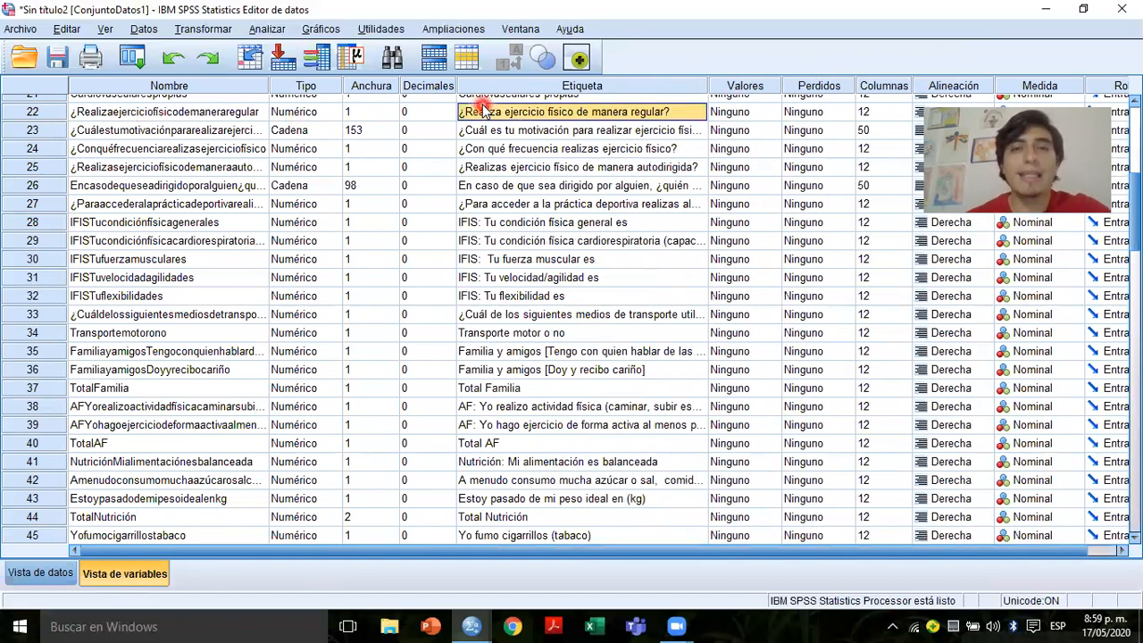
- Review the variable labels from the regular exercise question back up to Timestamp and Documentodeidentidad
key(Up)
key(Up)
key(Up)
key(Up)
key(Up)
key(Up)
key(Up)
key(Up)
key(Up)
key(Up)
key(Up)
key(Up)
key(Up)
key(Up)
key(Up)
key(Up)
key(Up)
key(Up)
key(Up)
key(Up)
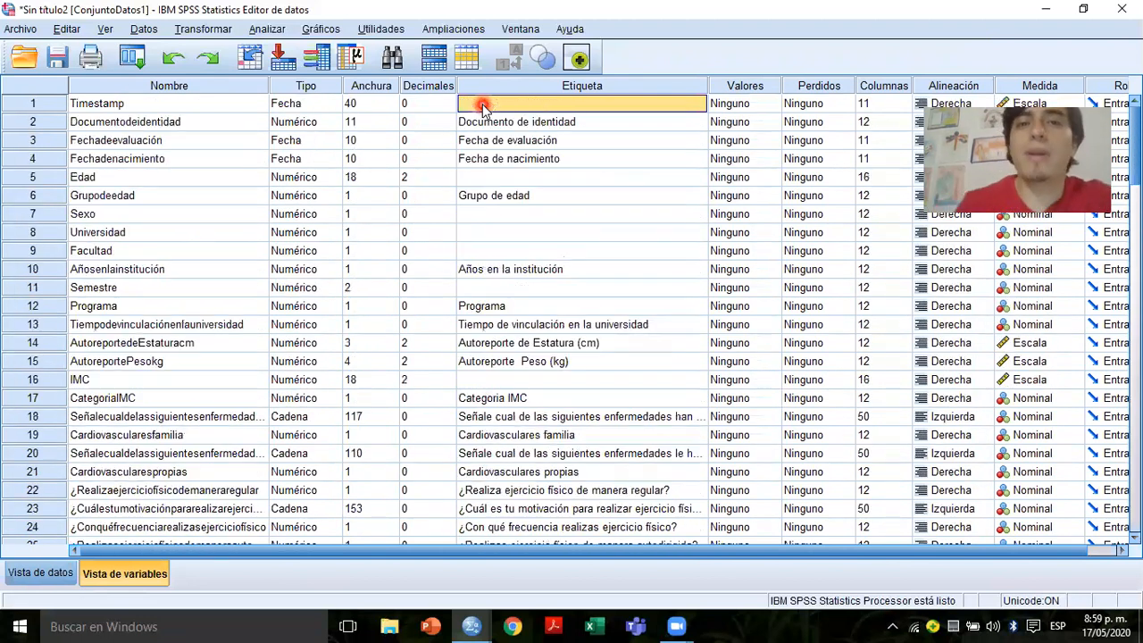
key(Down)
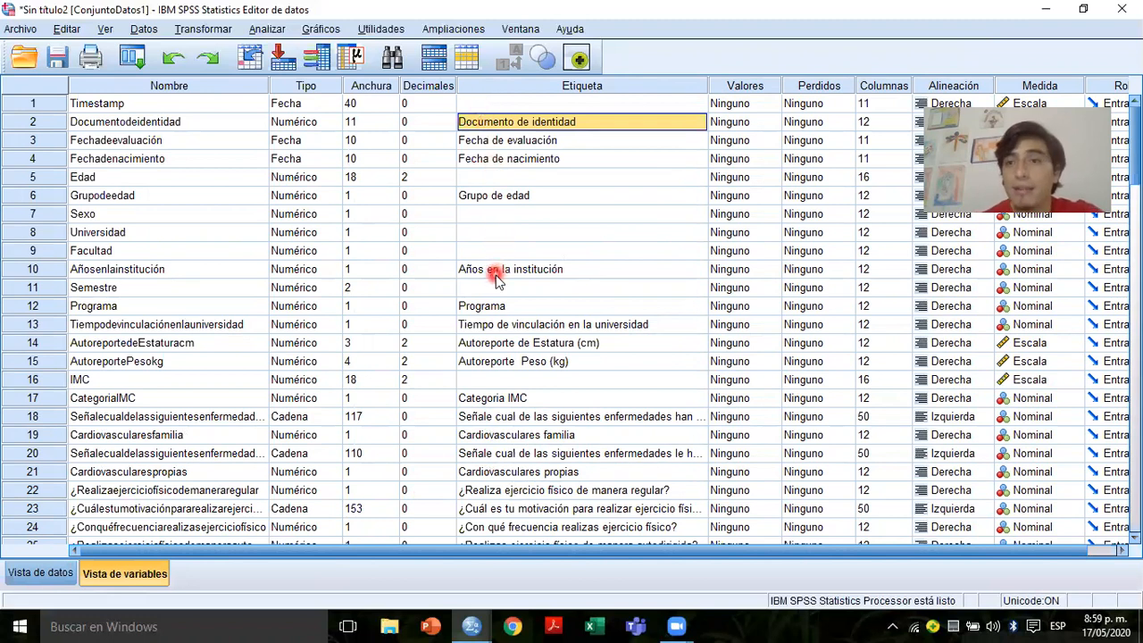
- Set the label of the Edad variable to "Edad (años)"
click(488, 213)
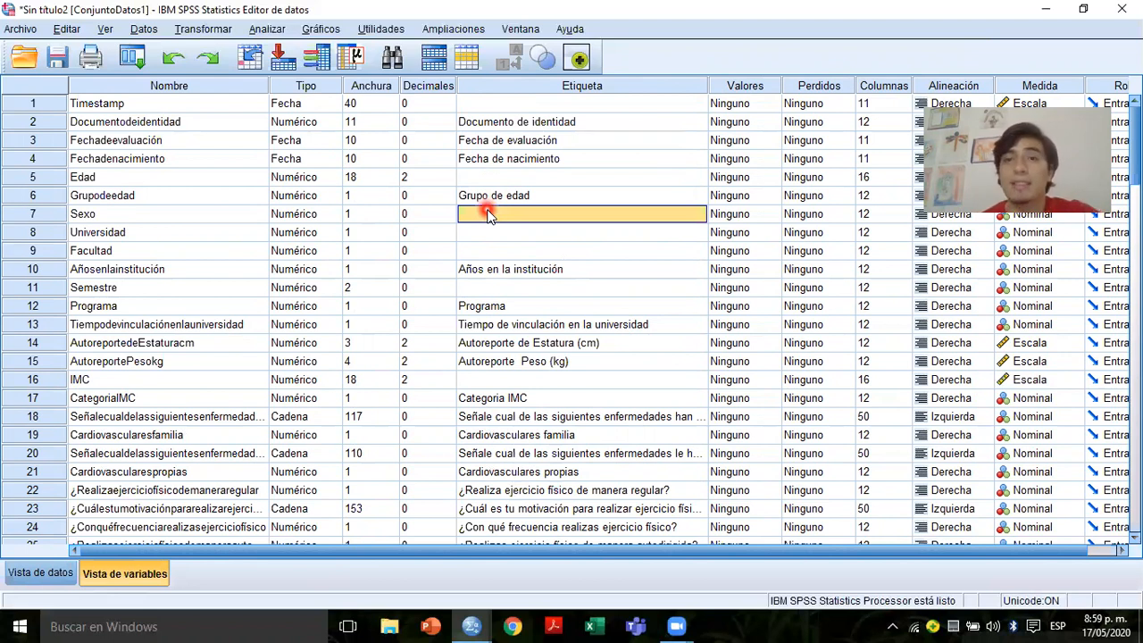
key(Up)
key(Up)
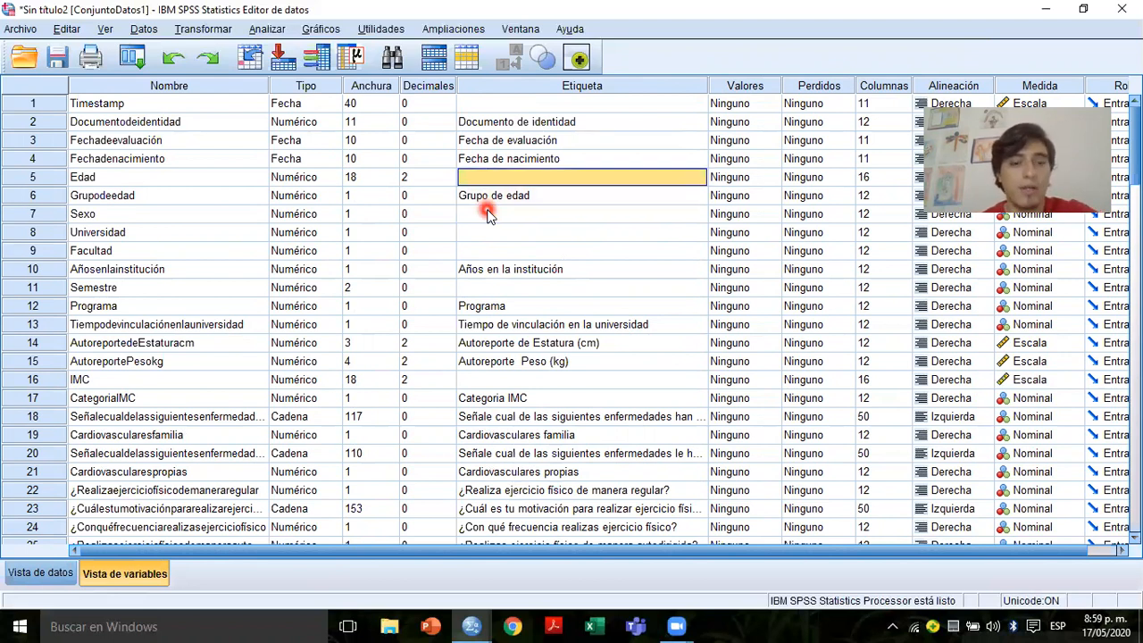
text(Edad (años)
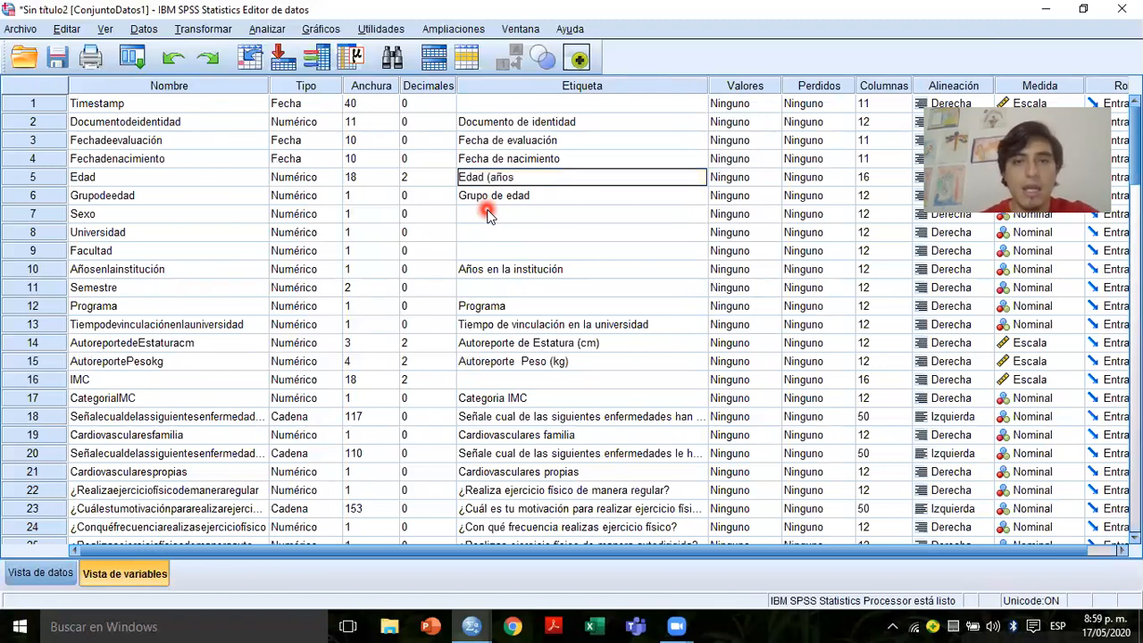
key(Return)
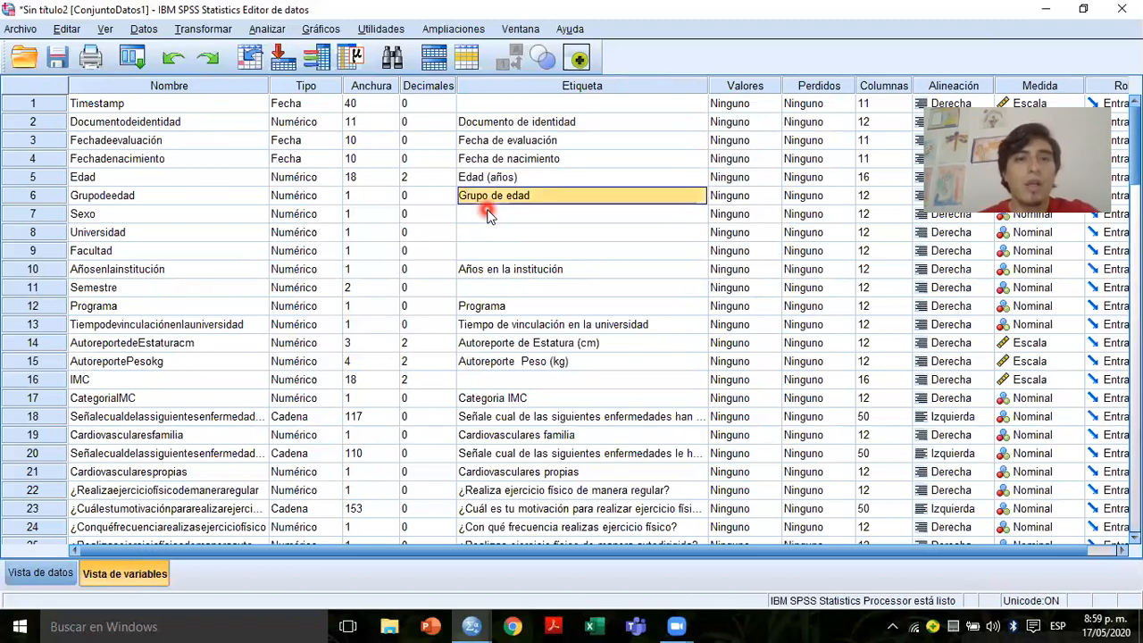
- Add the unit to the Grupodeedad variable's label so it reads "Grupo de edad (años)"
double_click(535, 198)
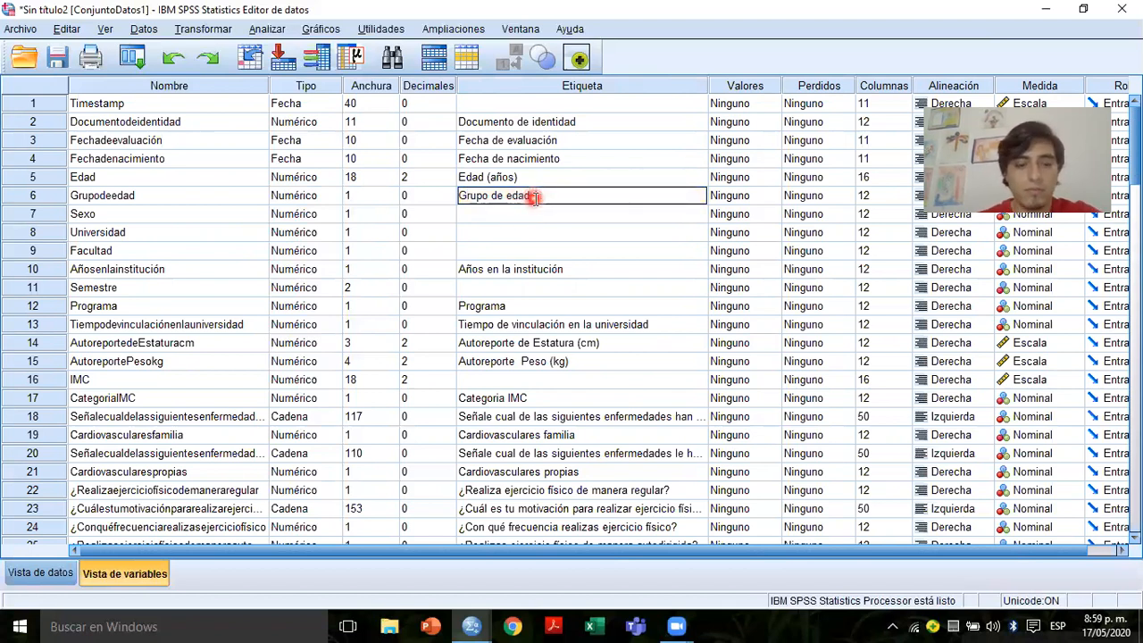
text((años))
key(Return)
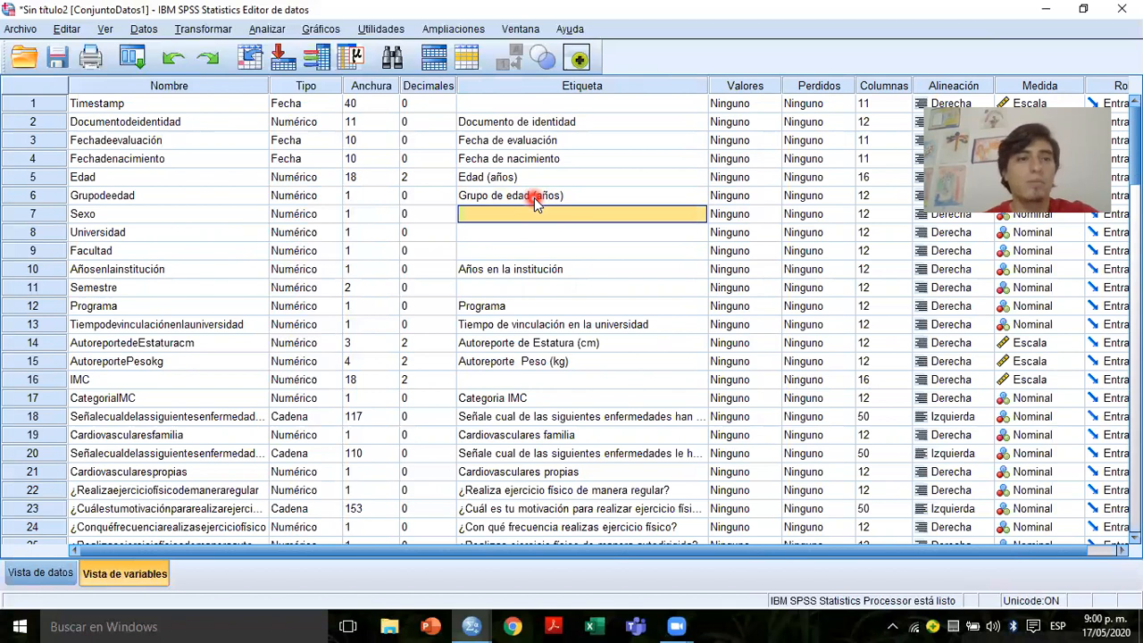
- Label the Sexo variable "Género" and the Universidad variable "Universidad"
text(Género)
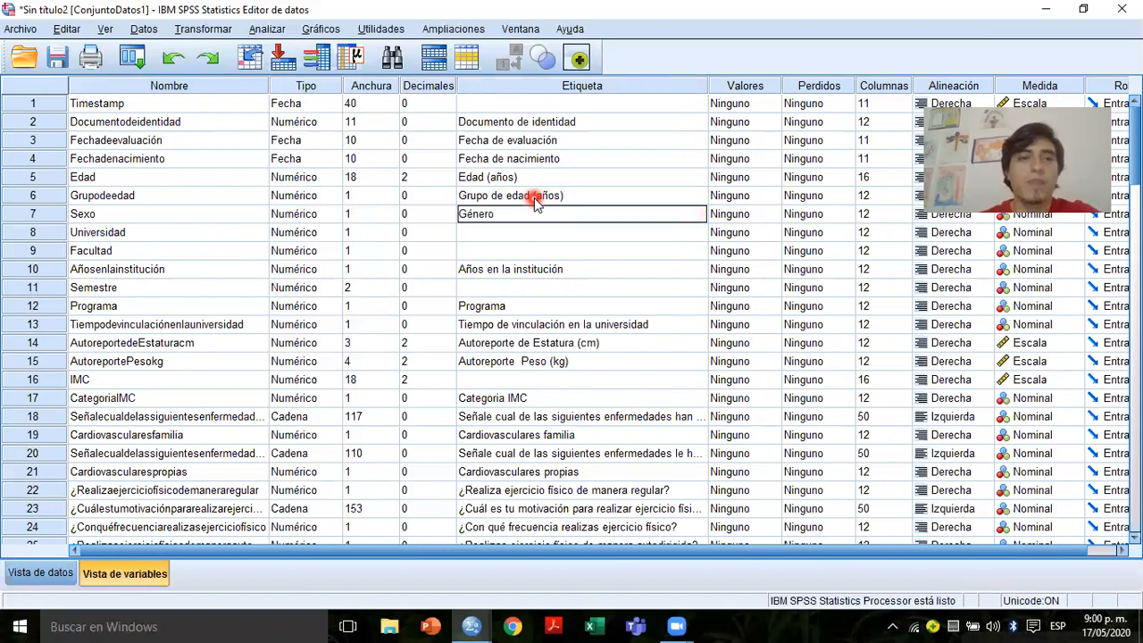
key(Return)
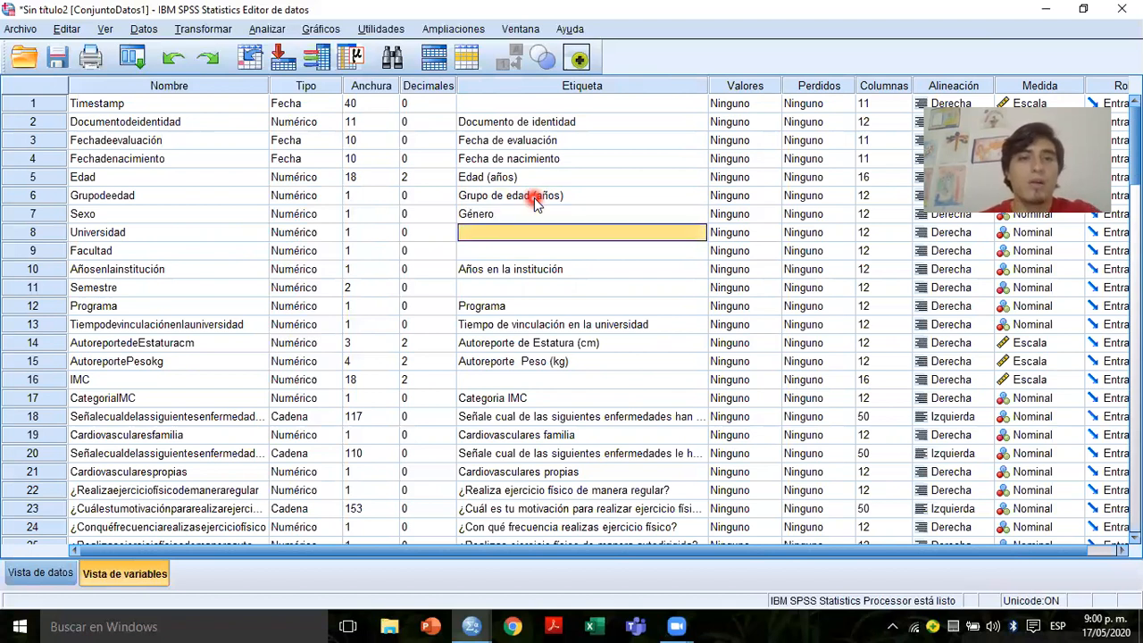
text(Universidad)
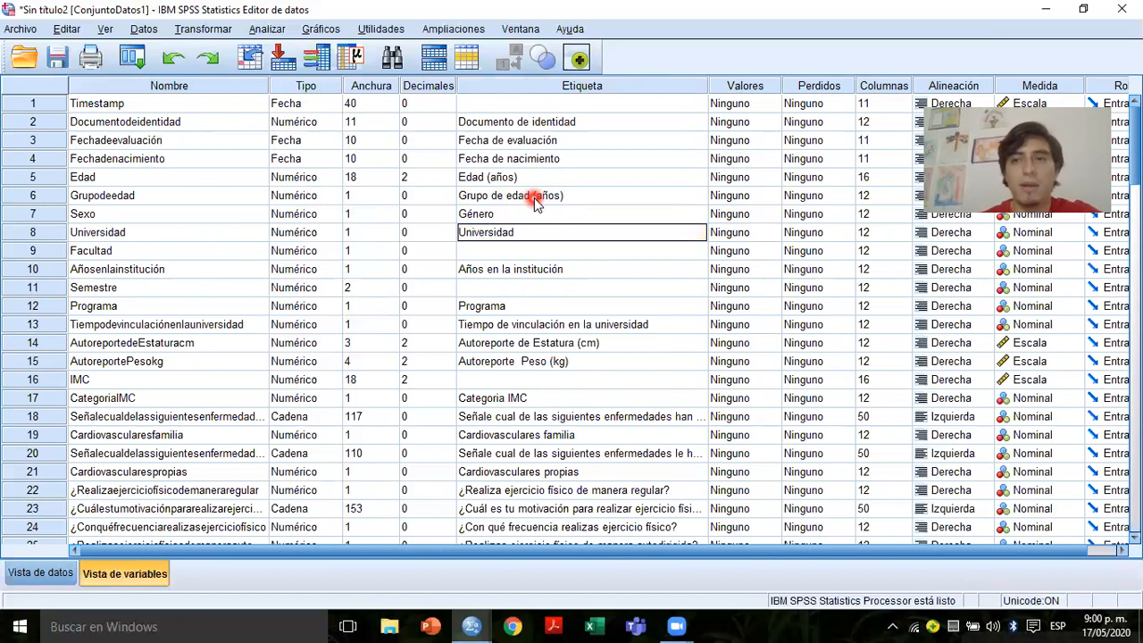
key(Return)
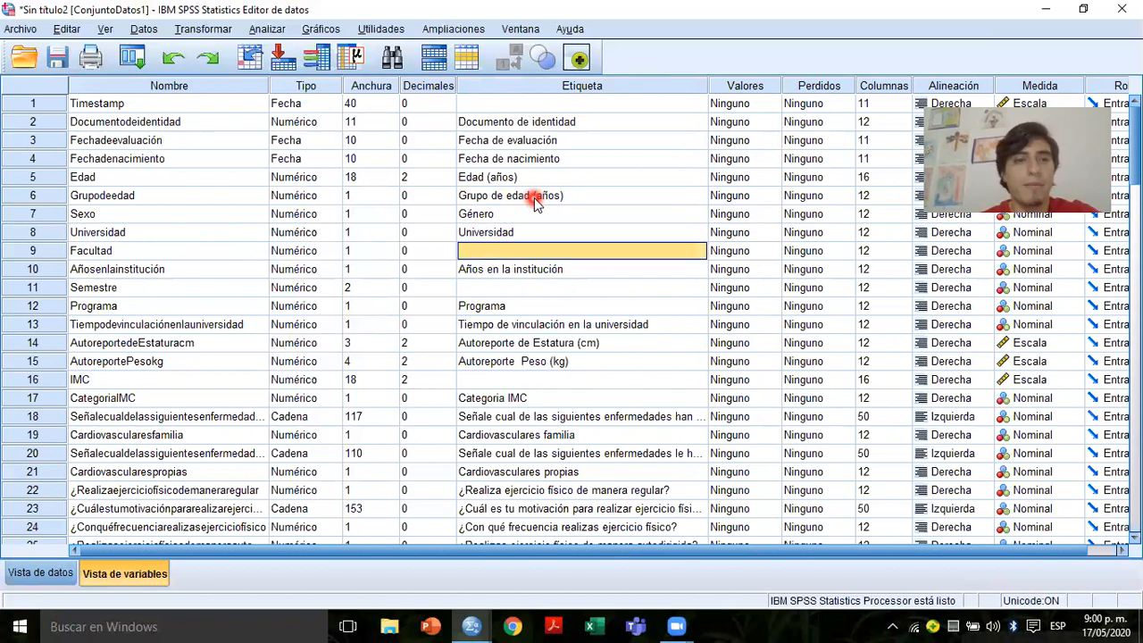
- Label the Facultad variable "Facultad" and the Semestre variable "Semestre"
text(Facultad)
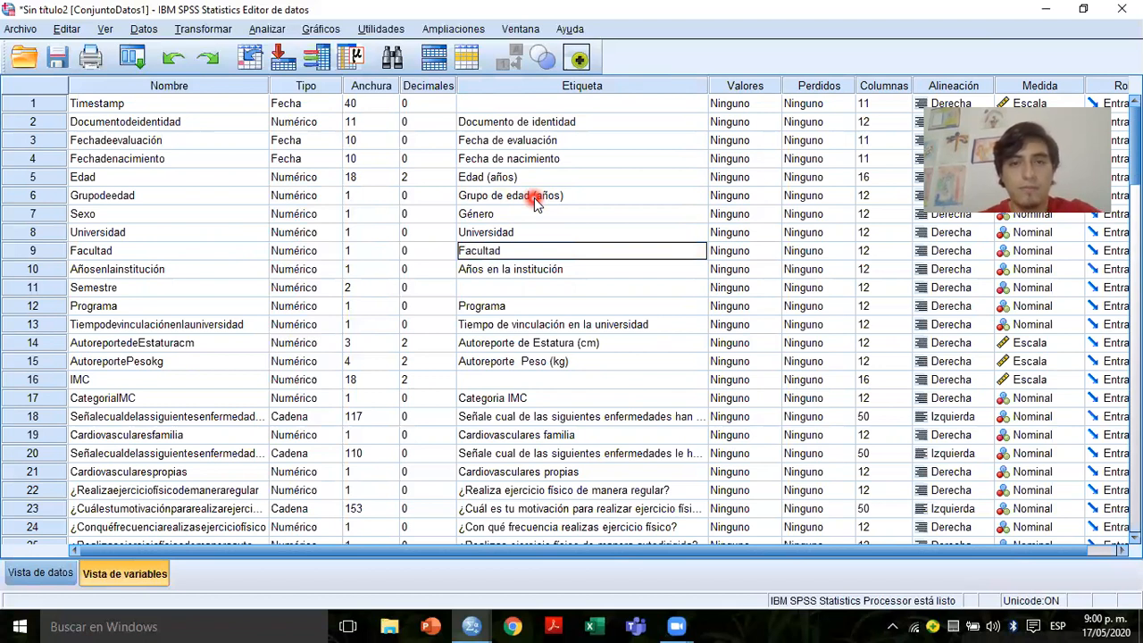
key(Return)
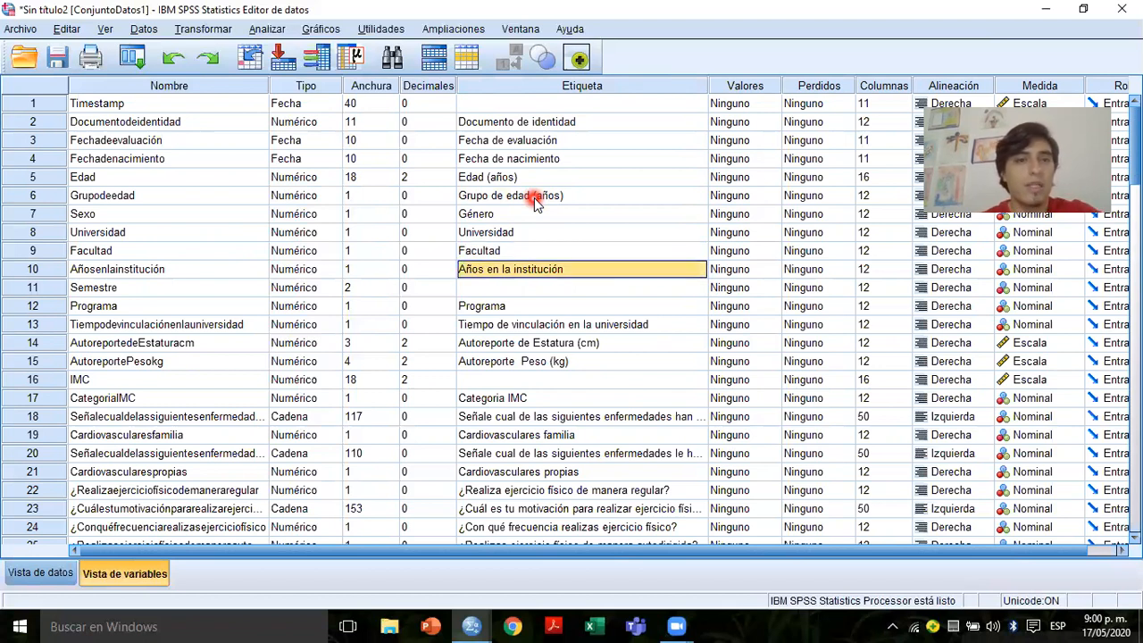
text(S)
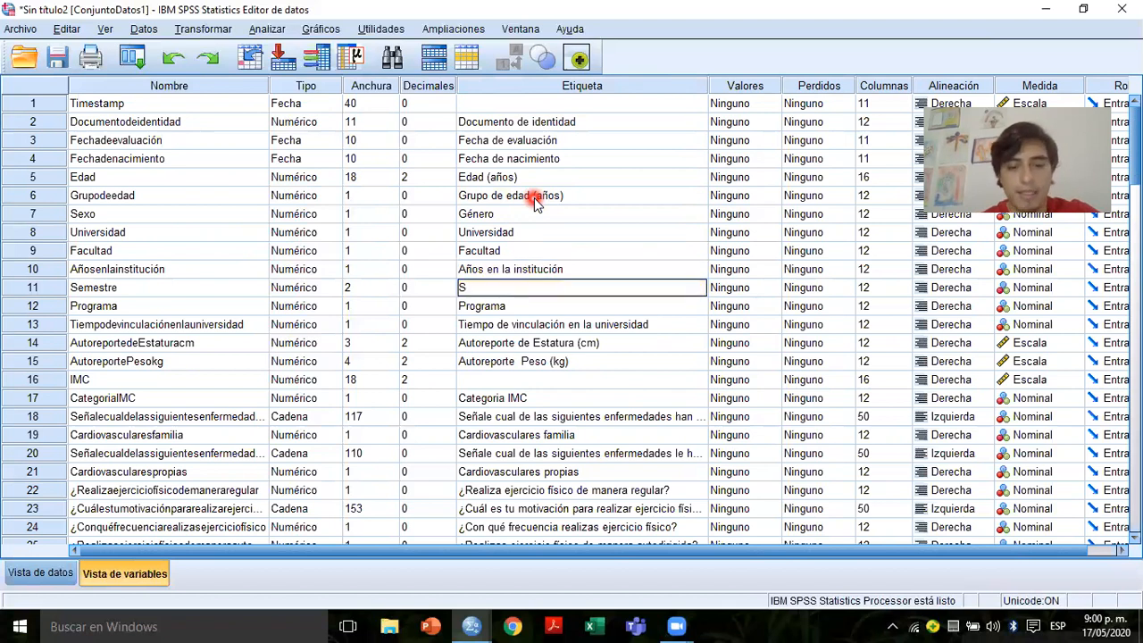
key(Return)
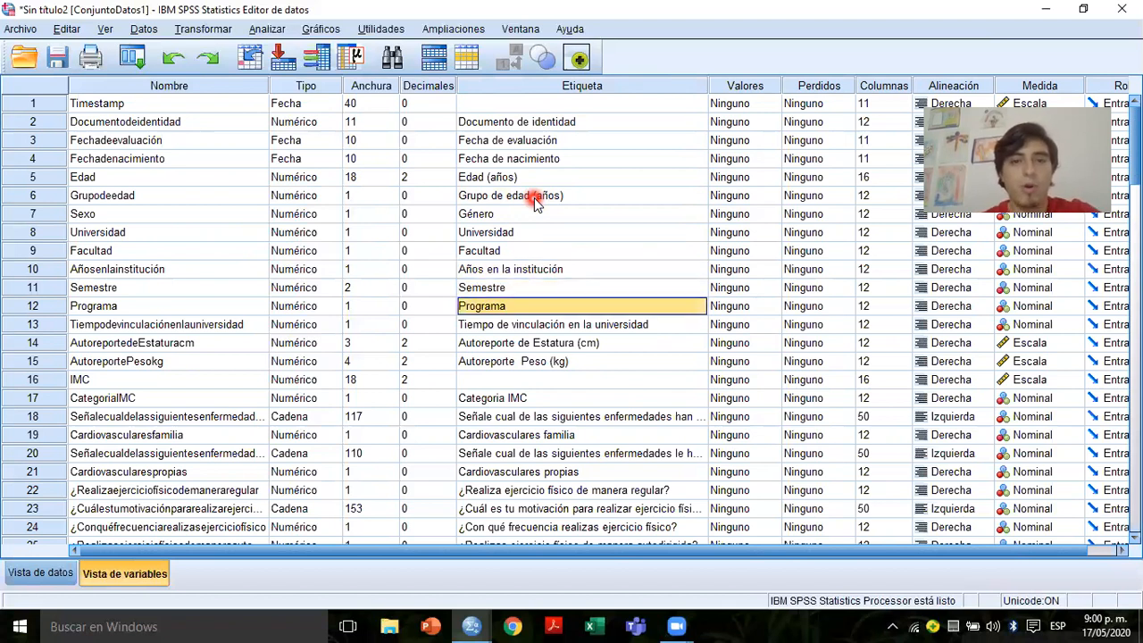
- Set the label of the IMC variable to "IMC (Kg/m2)"
key(Down)
key(Down)
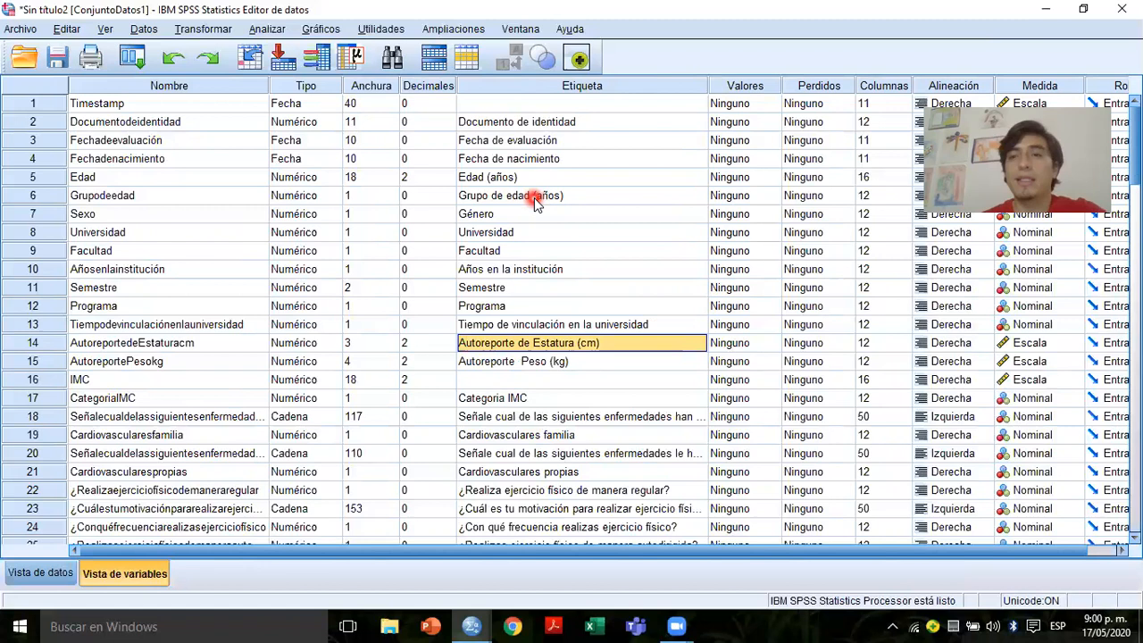
key(Down)
key(Down)
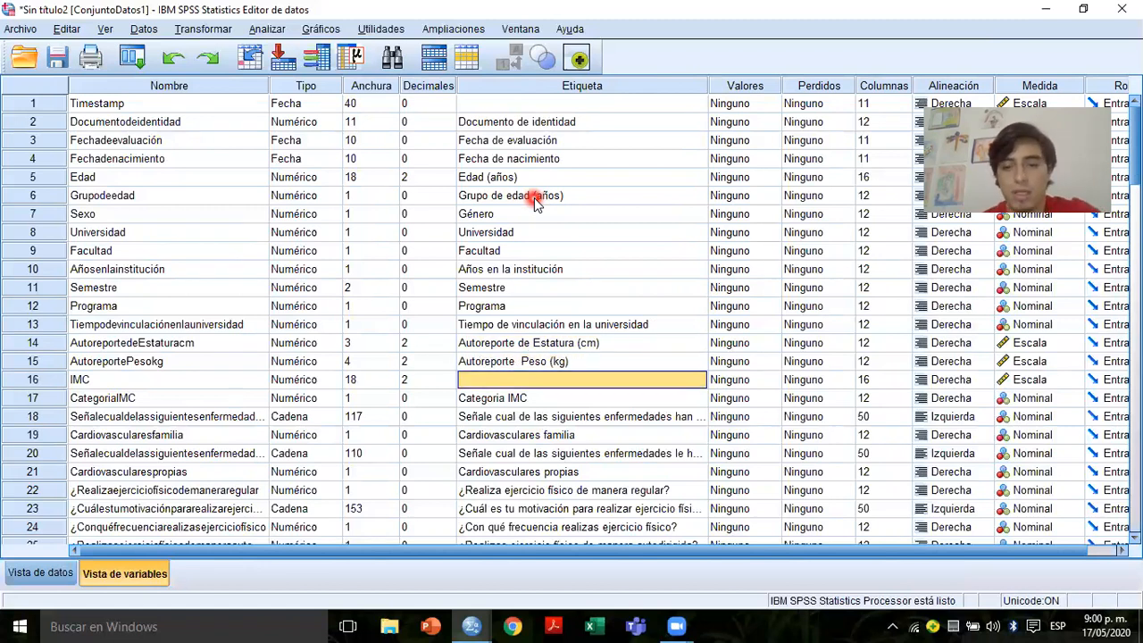
key(F2)
text(IMC)
key(shift+space)
text(()
key(Escape)
key(Right)
key(Right)
key(Right)
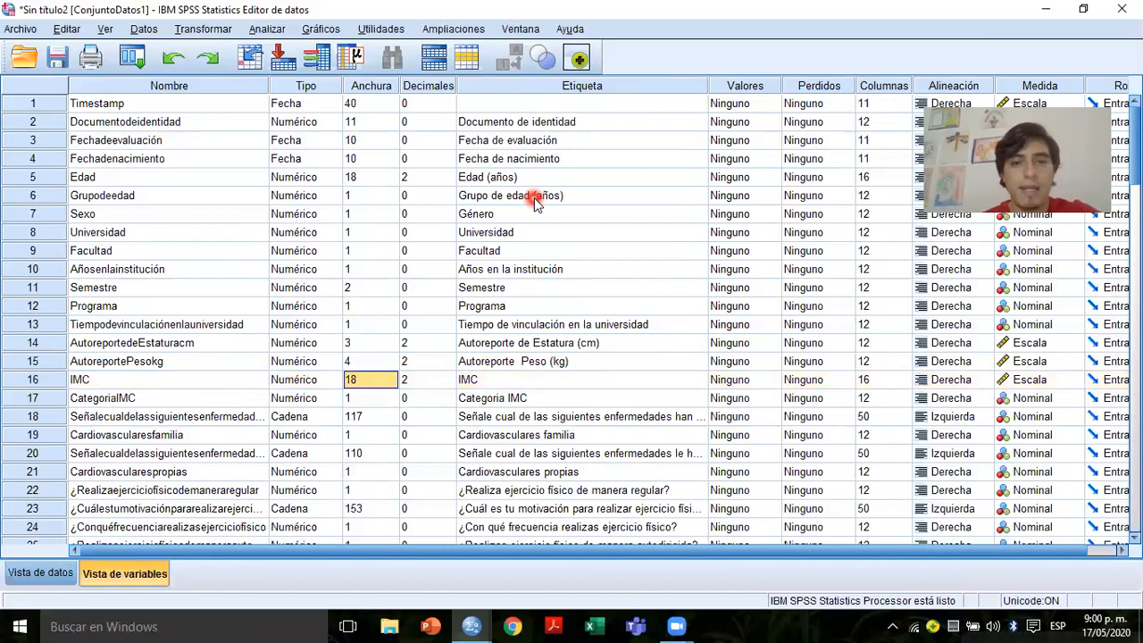
click(598, 377)
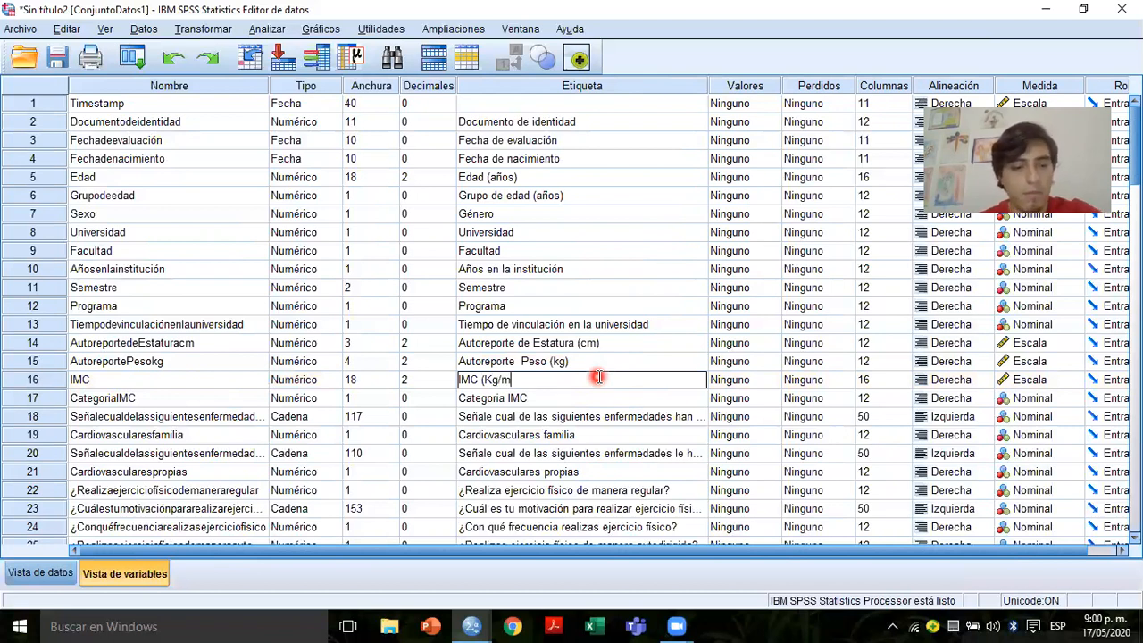
key(Return)
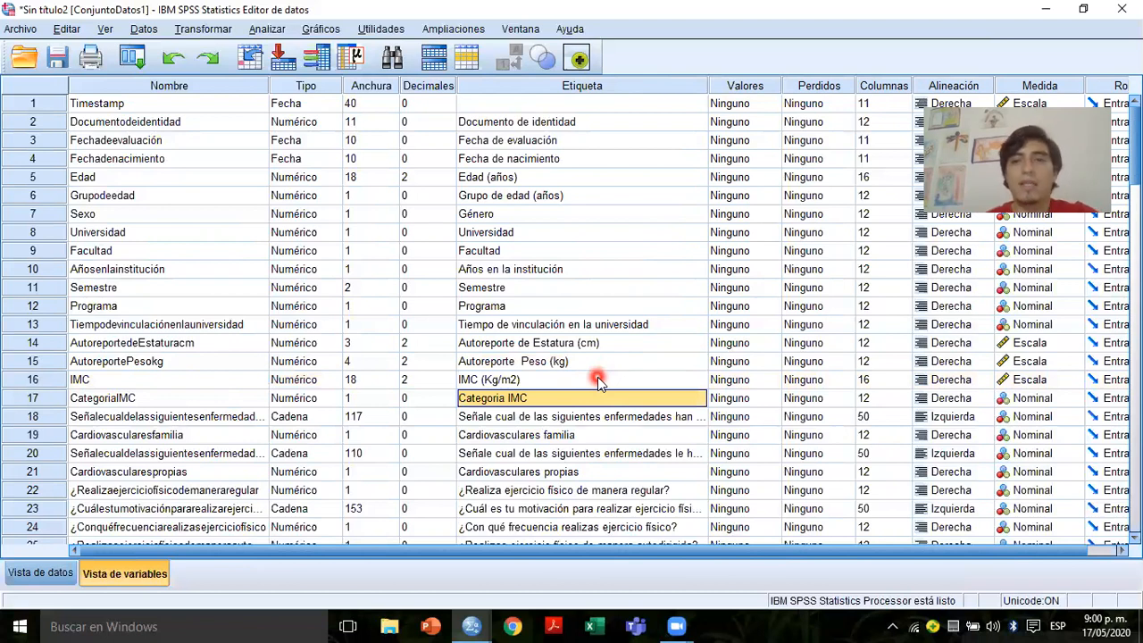
- Examine the labels of the disease and physical exercise variables that follow CategoriaIMC
key(Down)
key(Down)
key(Down)
key(Down)
key(Down)
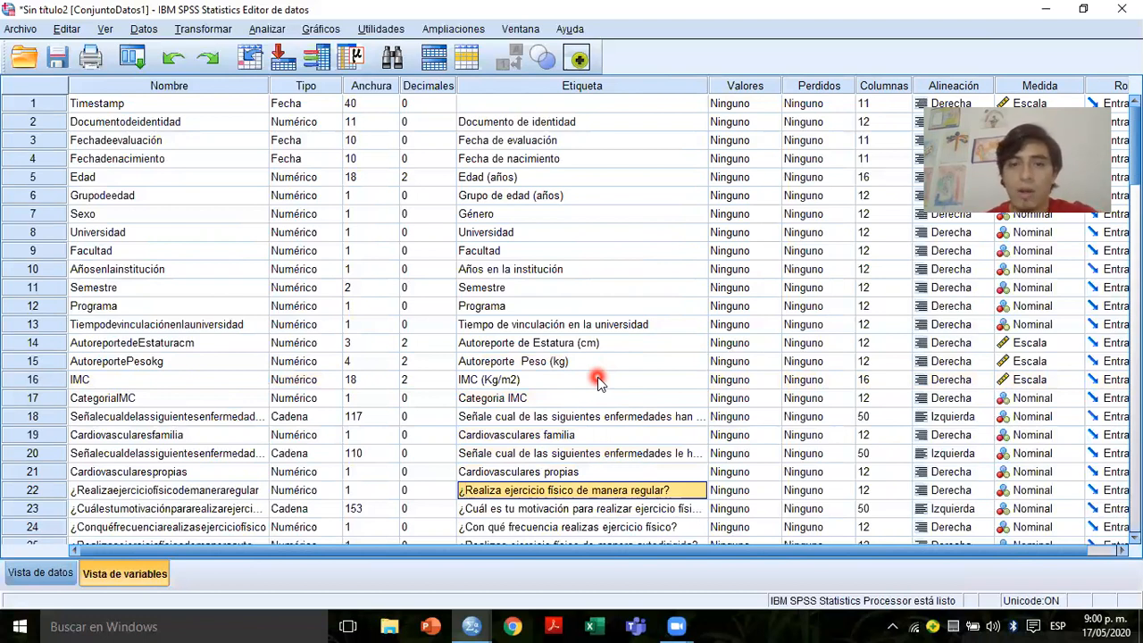
key(Down)
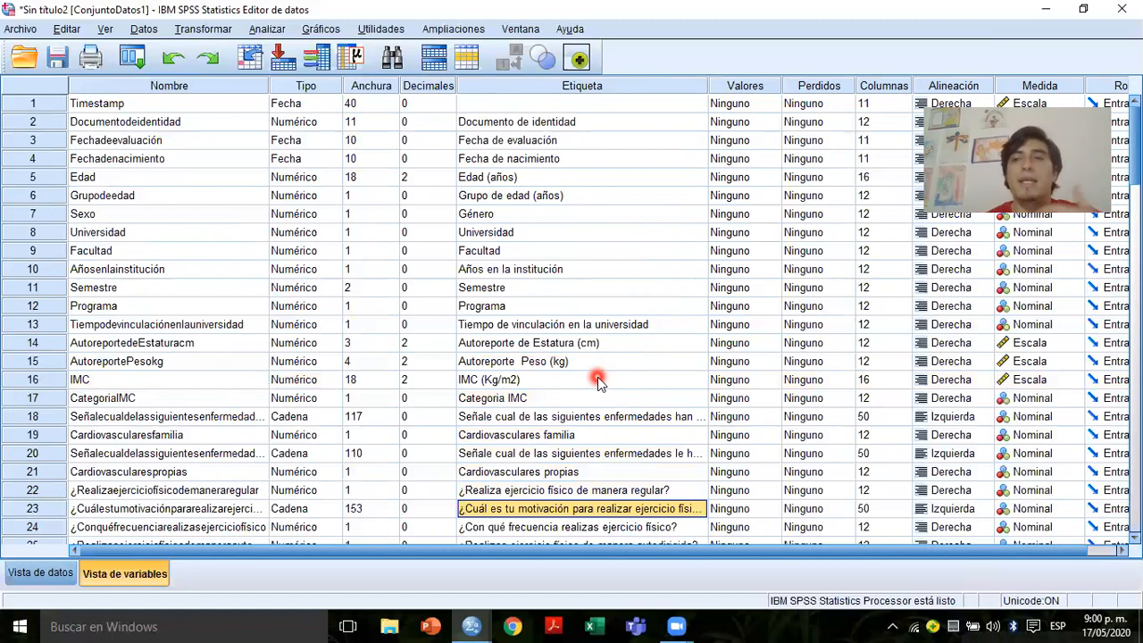
key(Down)
key(Down)
key(Down)
key(Down)
key(Down)
key(Down)
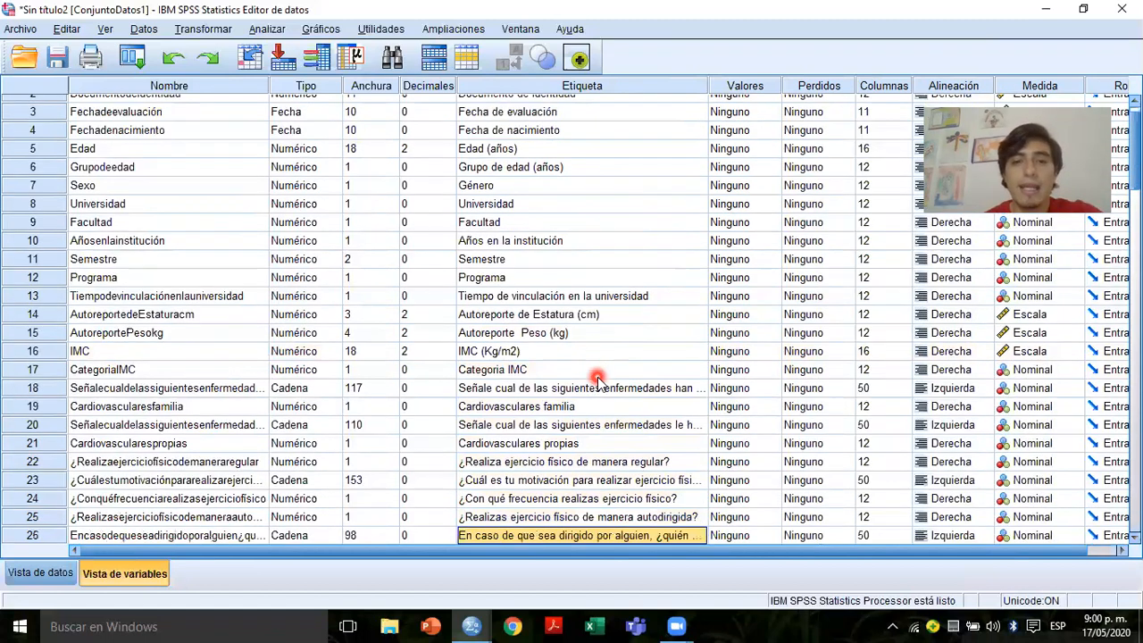
click(582, 425)
key(Down)
key(Down)
key(Down)
key(Down)
key(Down)
key(Down)
key(Down)
key(Down)
key(Down)
key(Down)
key(Down)
key(Down)
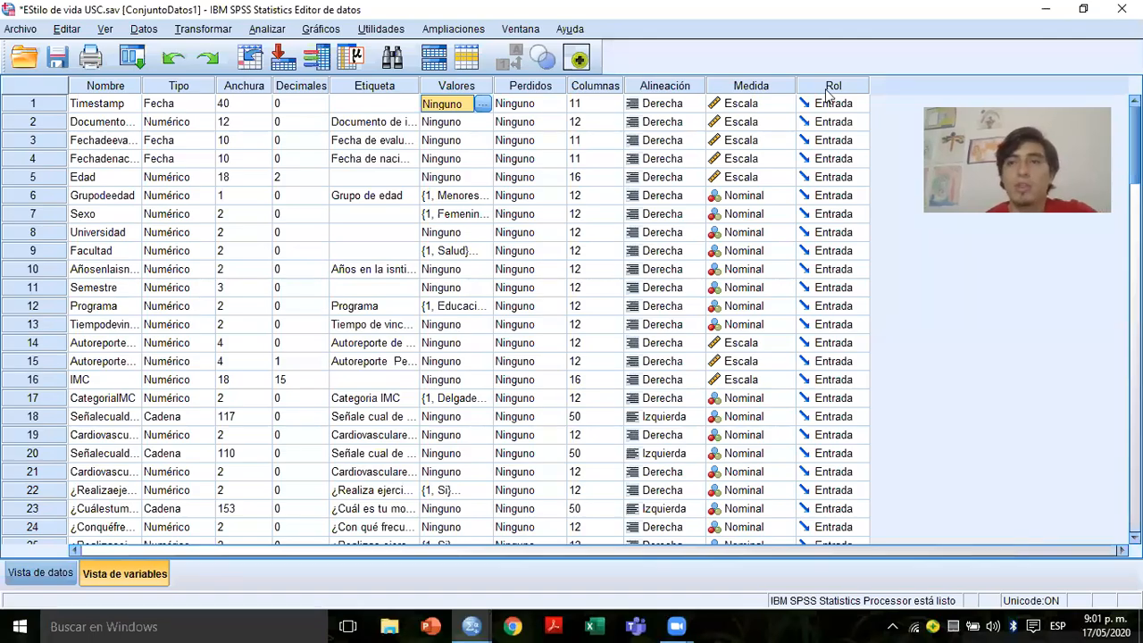
- In the EStilo de vida USC.sav data set, label the Sexo variable "Género" and the Universidad variable "Universidad"
click(401, 196)
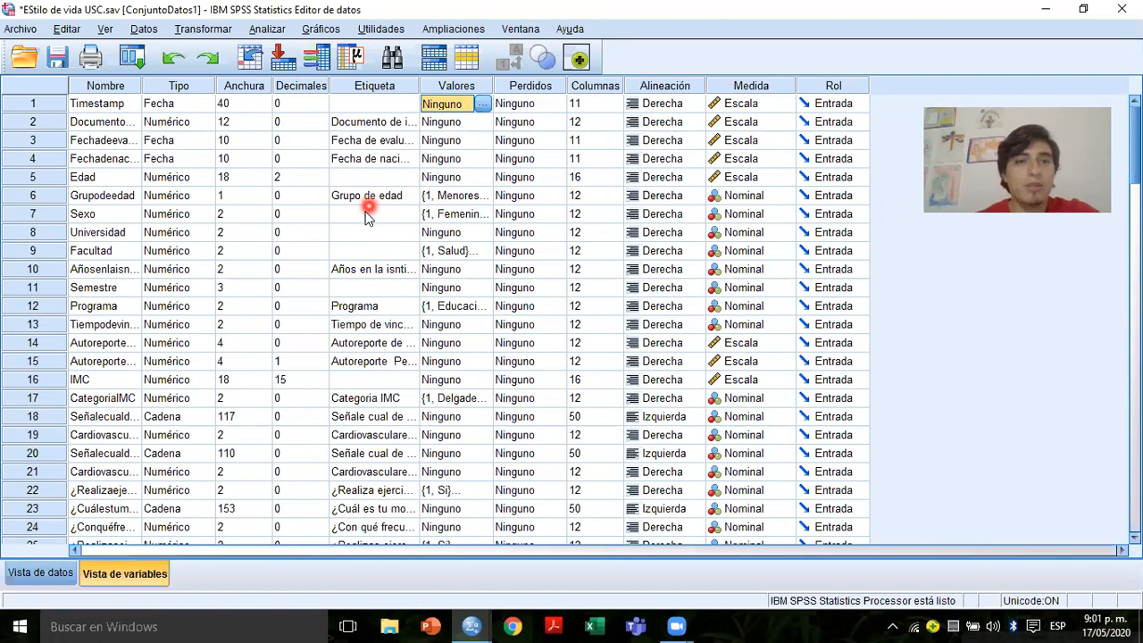
click(366, 212)
text(G)
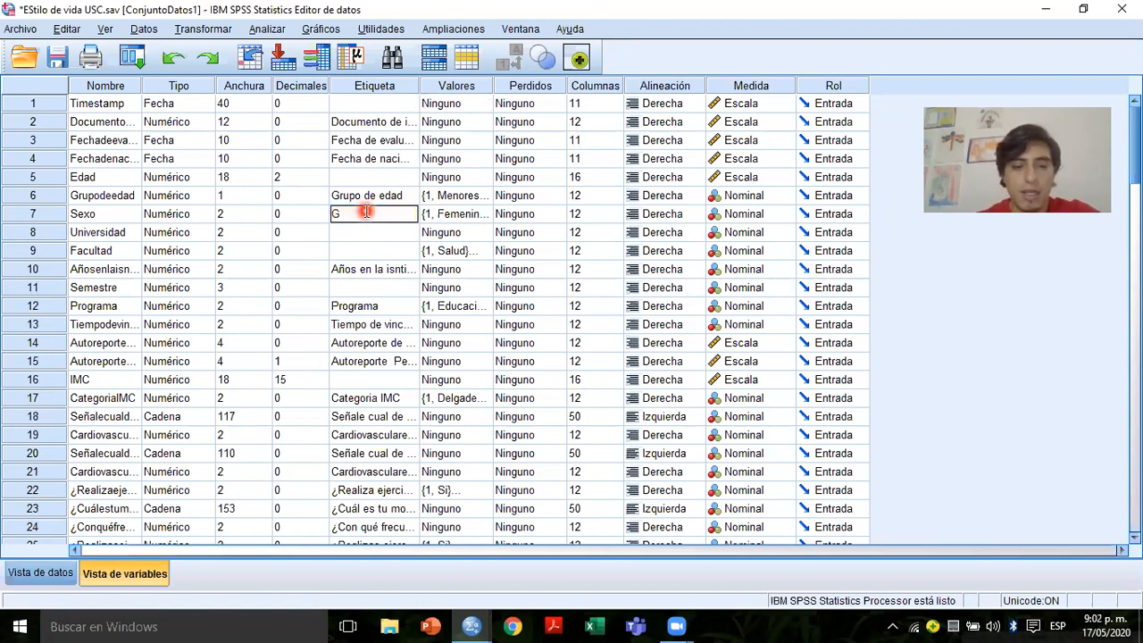
text(énero)
key(Return)
text(Universi)
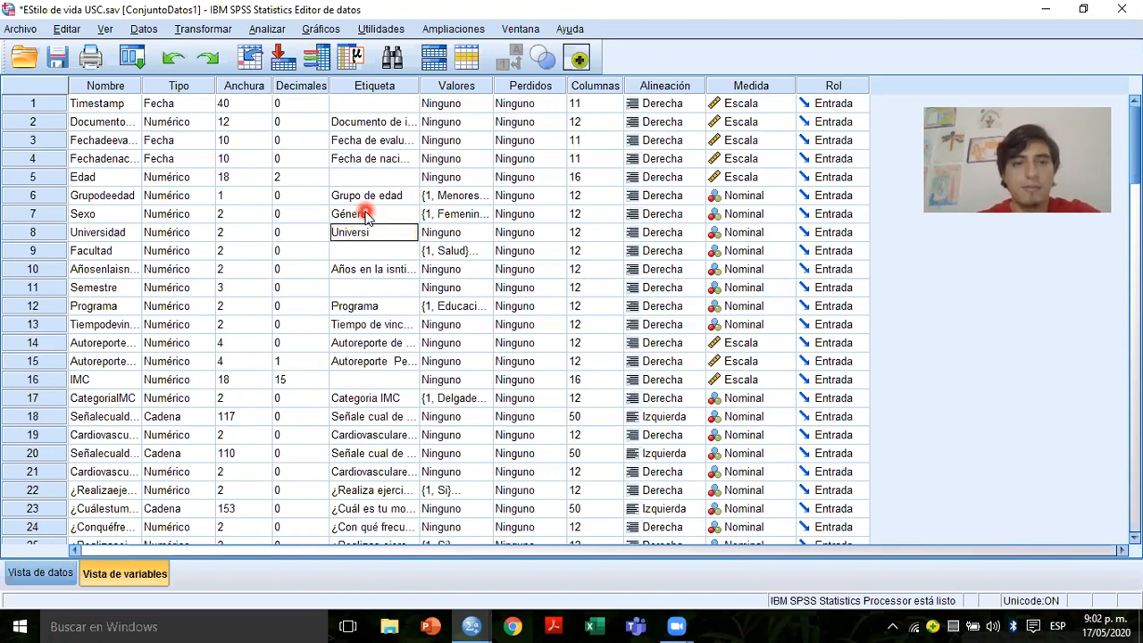
text(dad)
key(Return)
- Label the Facultad variable "Facultad" and the Semestre variable "Semestre" in EStilo de vida USC.sav
text(Facu)
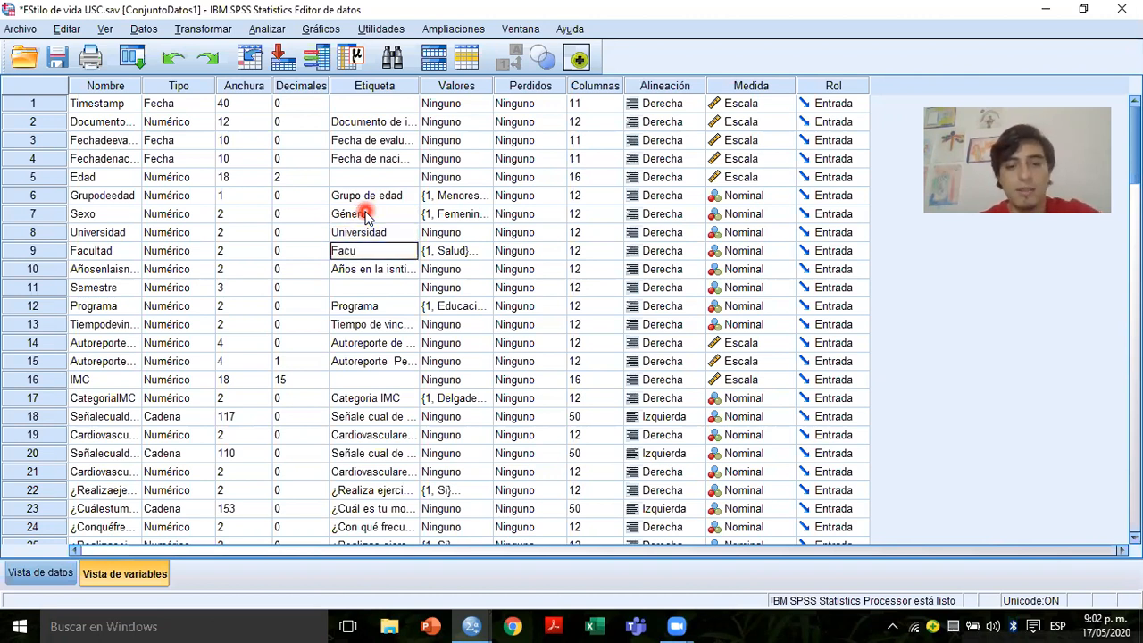
text(ltad)
key(Return)
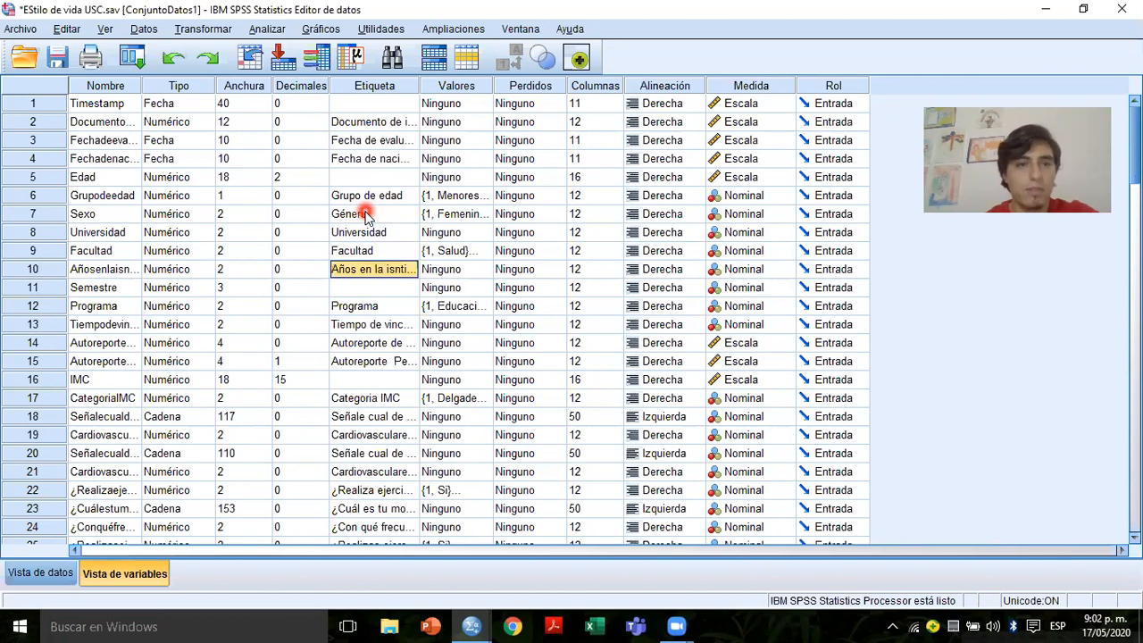
key(Down)
text(Seme)
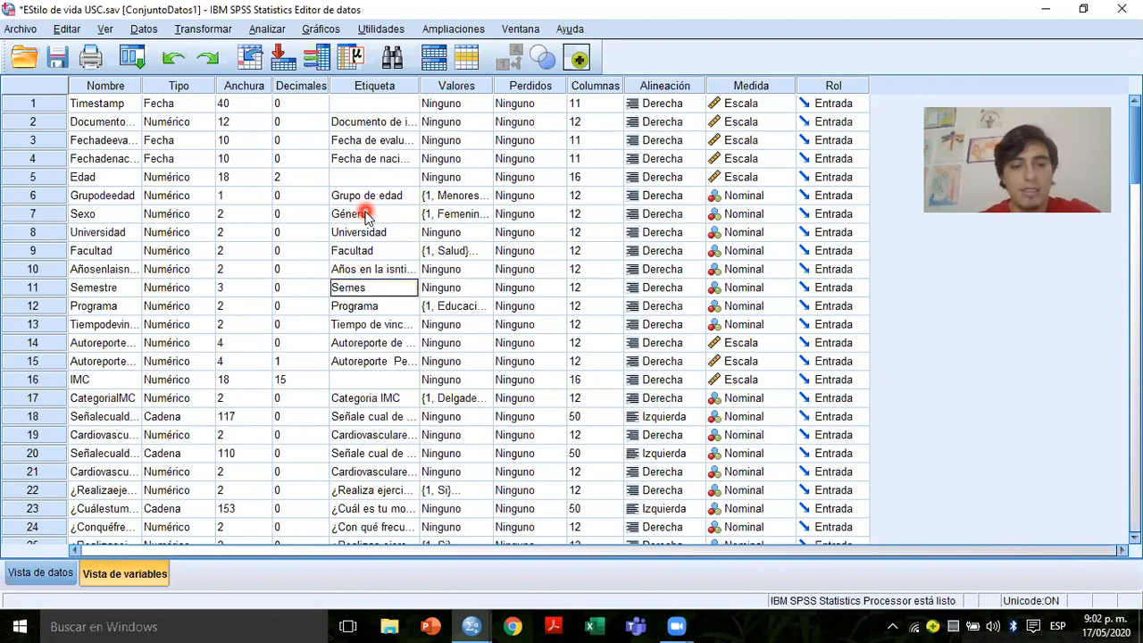
key(Return)
- Set the label of the IMC variable to "IMC (kg/m2)"
key(Down)
key(Down)
key(Down)
key(Down)
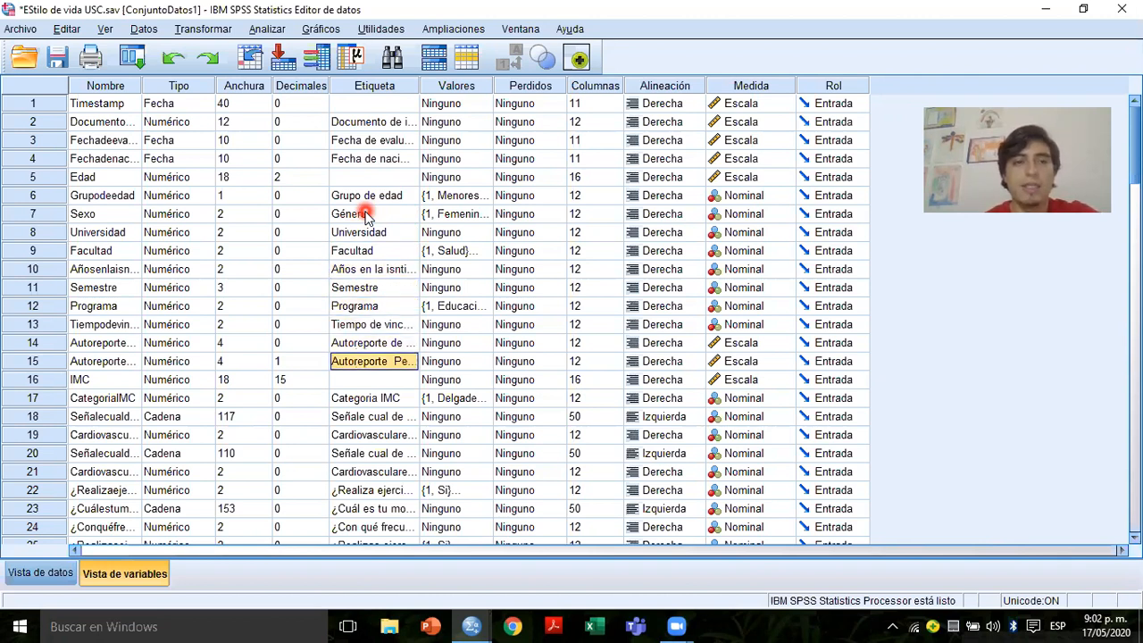
text(IMC (kg/m2)
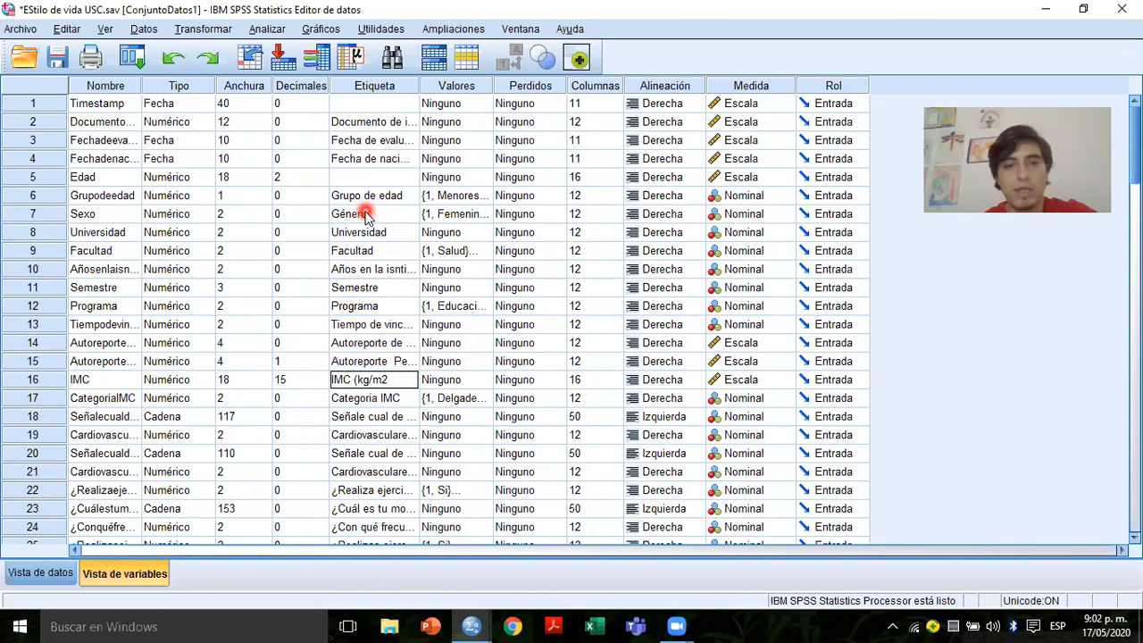
key(Return)
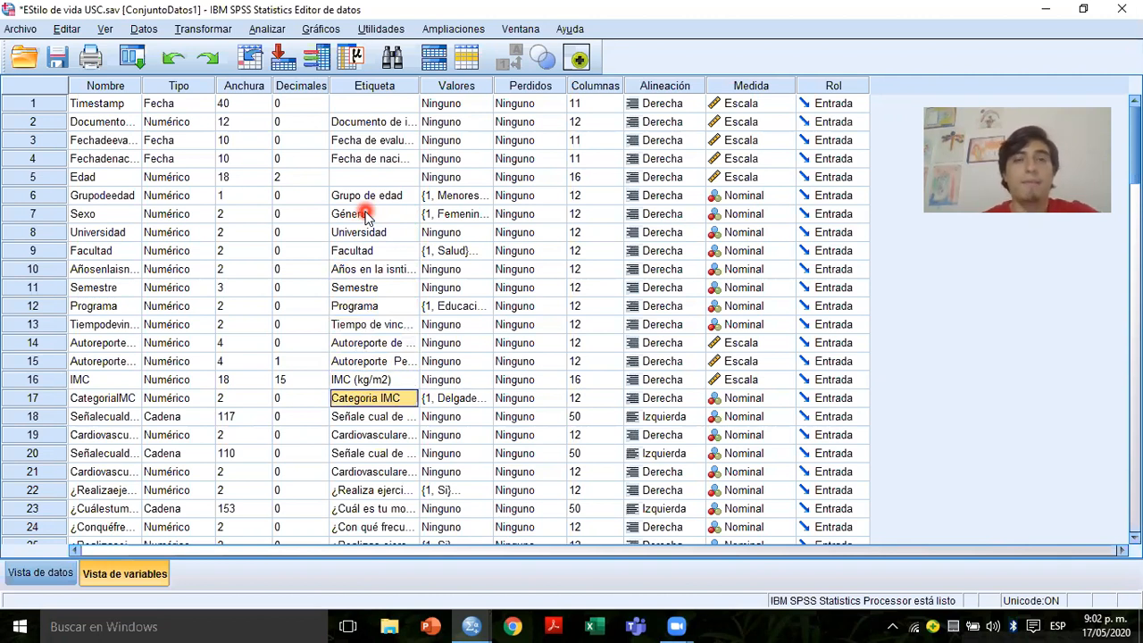
- Set the number of decimals of the IMC variable to 2
click(128, 88)
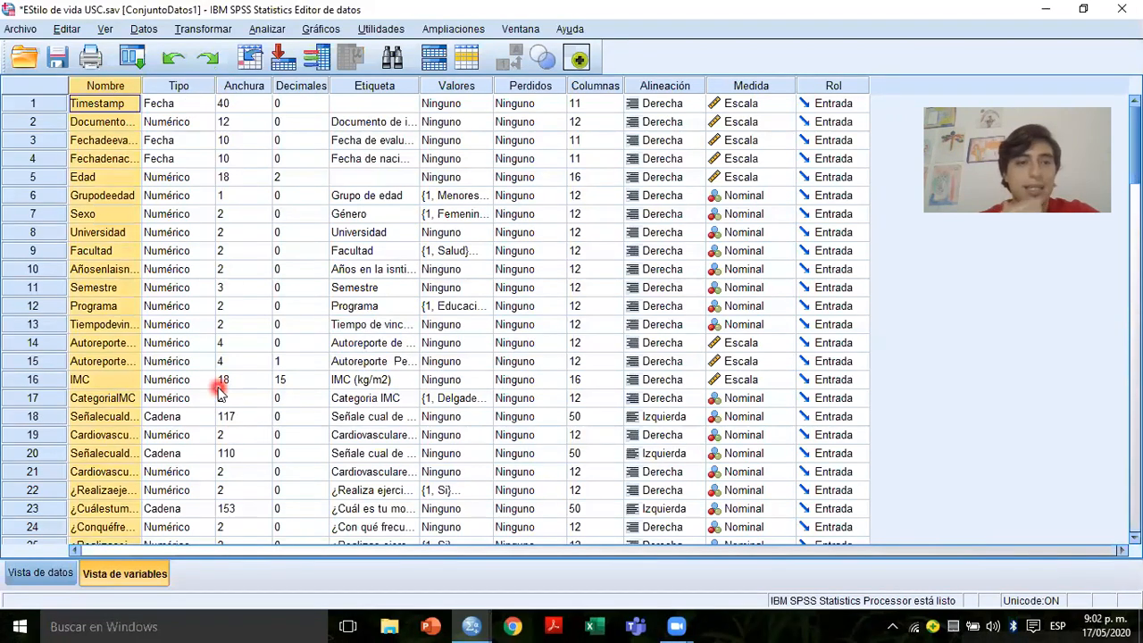
click(229, 414)
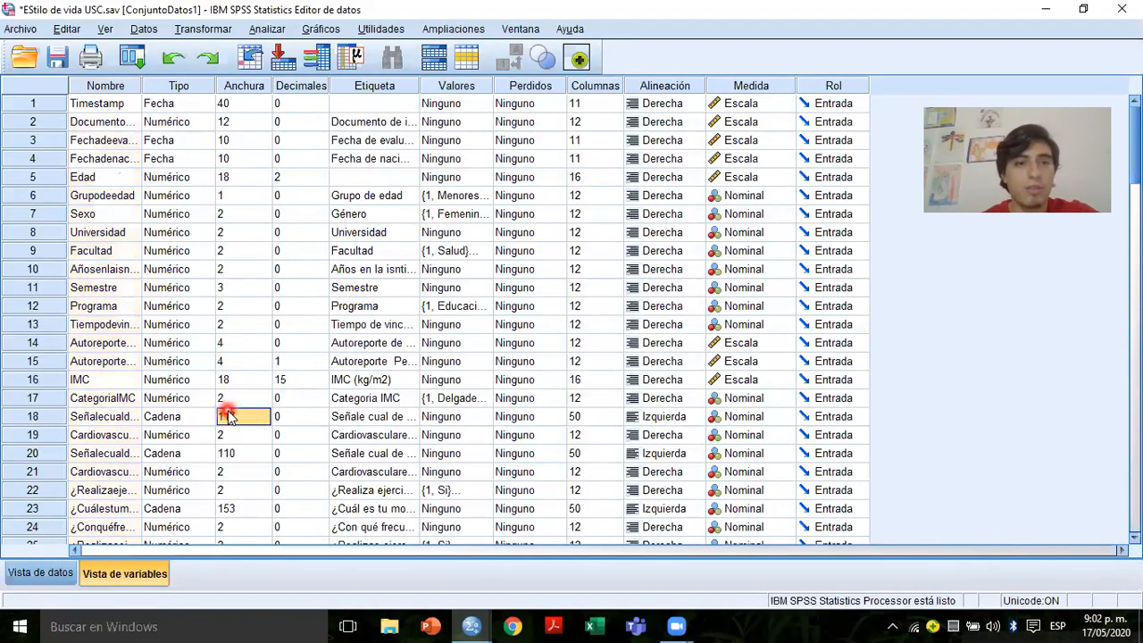
click(286, 366)
click(286, 375)
text(2)
key(Tab)
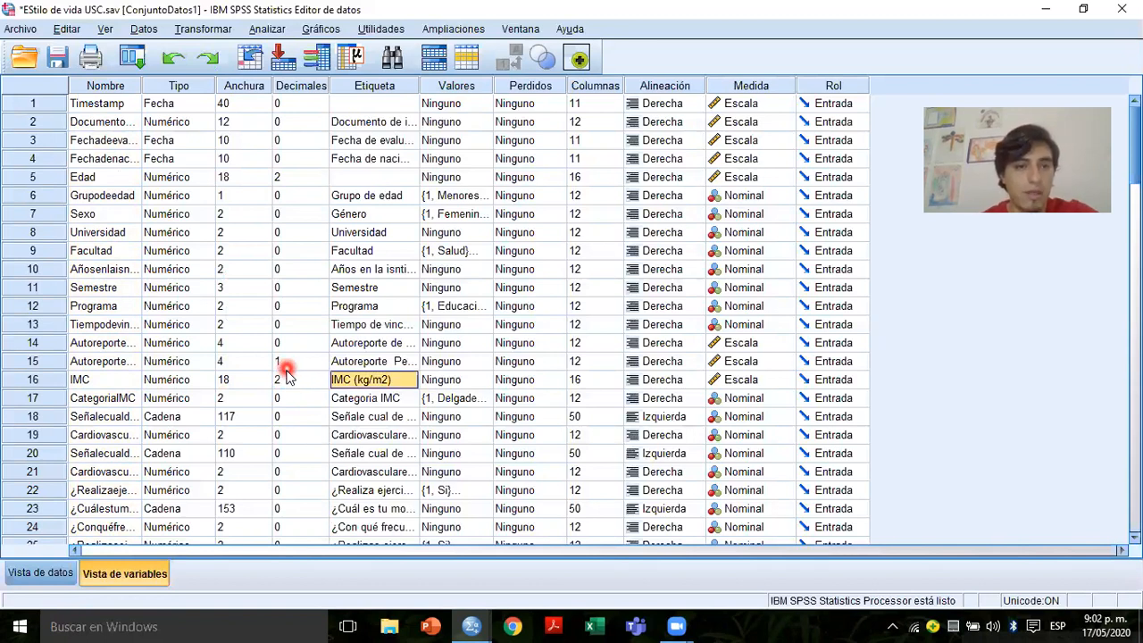
- Set the decimals of the self-reported weight and height variables to 2
click(283, 362)
text(2)
key(Right)
key(Up)
key(Left)
text(2)
key(Up)
key(Up)
key(Up)
key(Up)
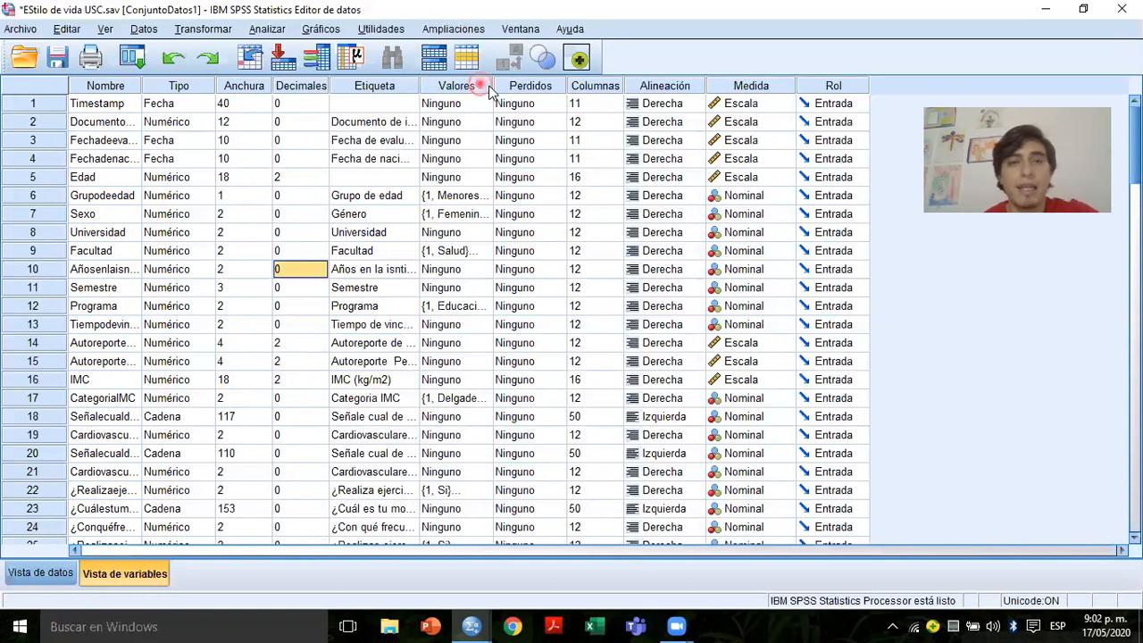
- Widen the Etiqueta column so that the variable labels can be read more fully
double_click(419, 85)
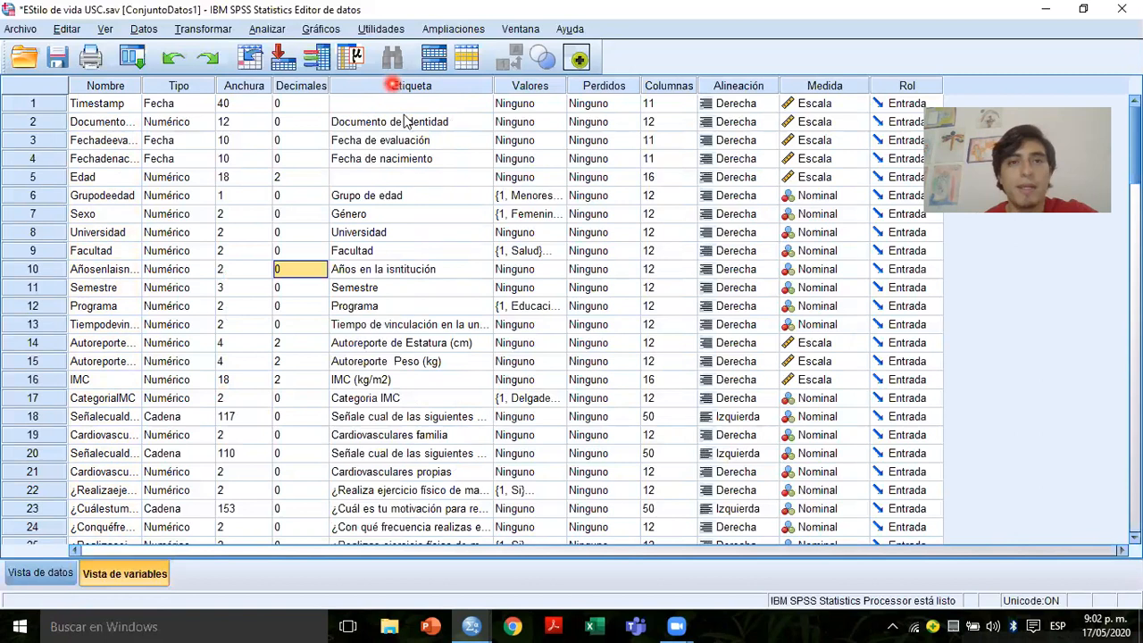
click(384, 84)
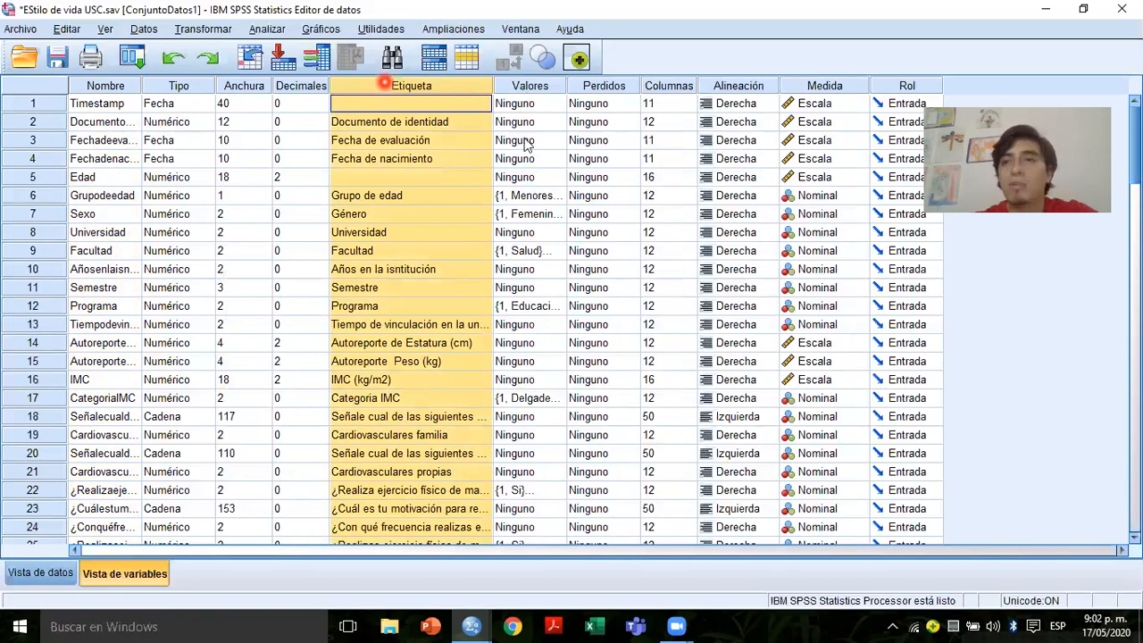
click(529, 86)
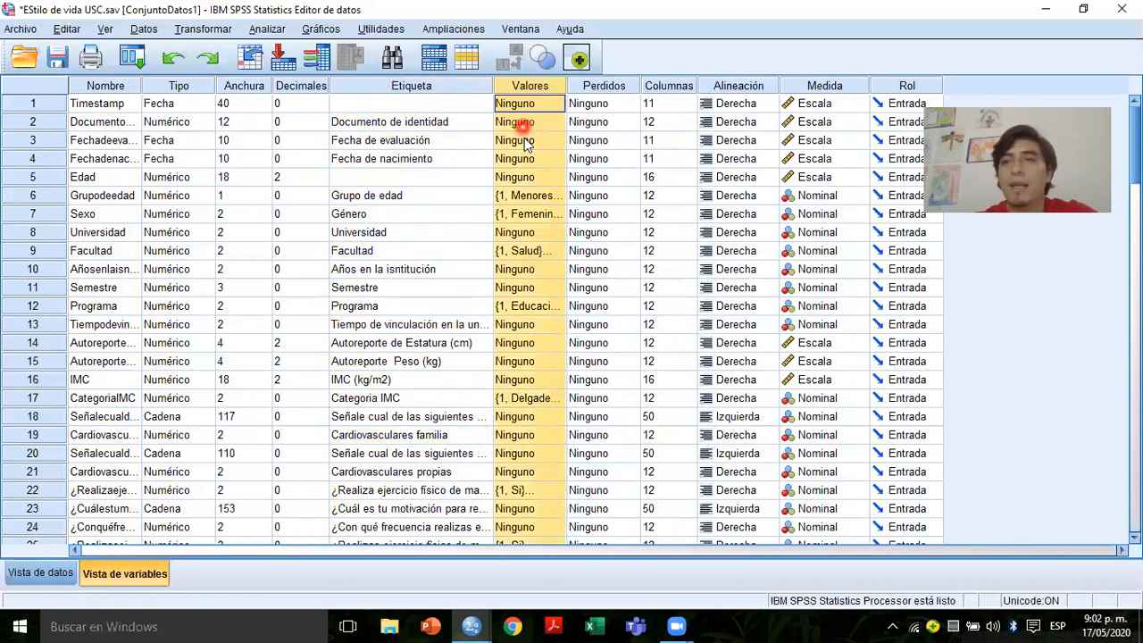
- Inspect the value labels defined for the Grupodeedad variable one by one, leaving them as they are
click(414, 195)
click(518, 197)
click(556, 197)
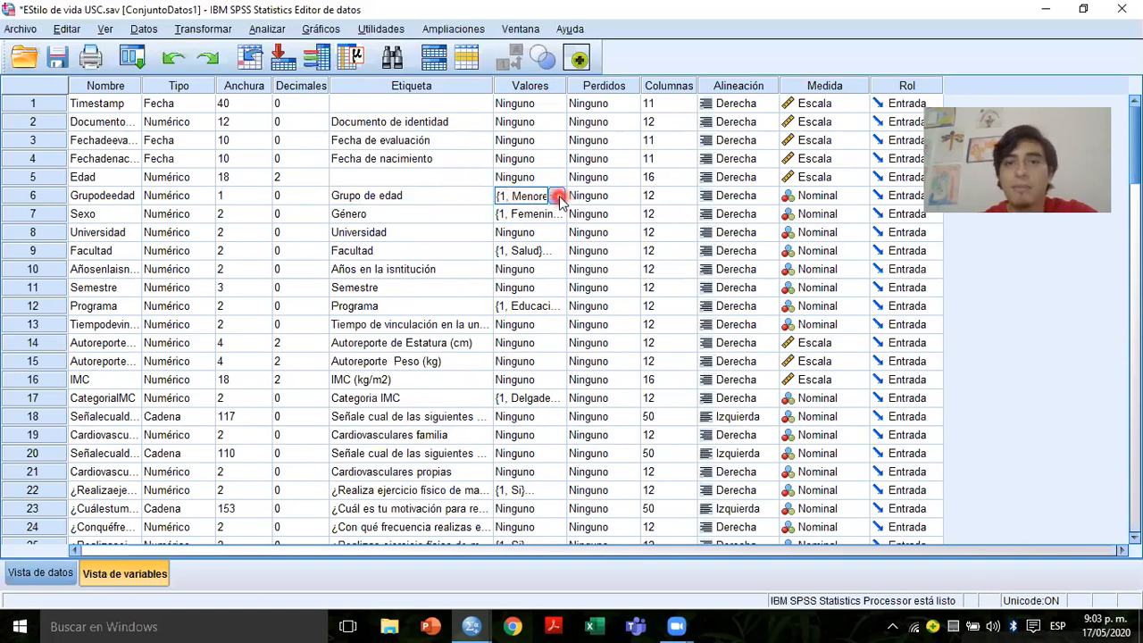
click(558, 197)
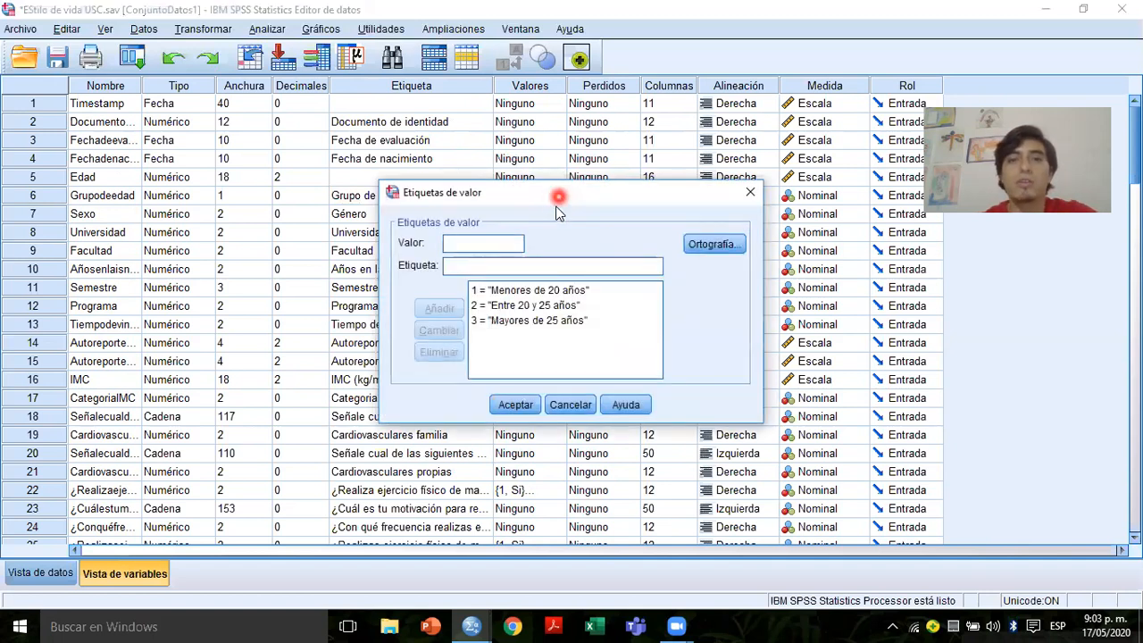
click(525, 290)
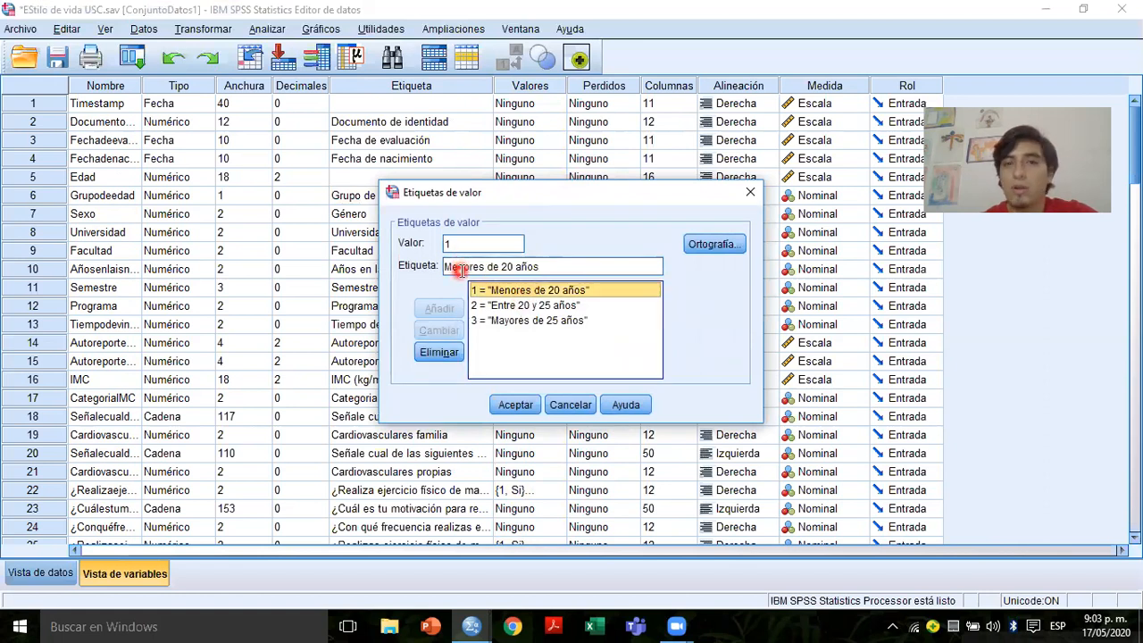
click(493, 305)
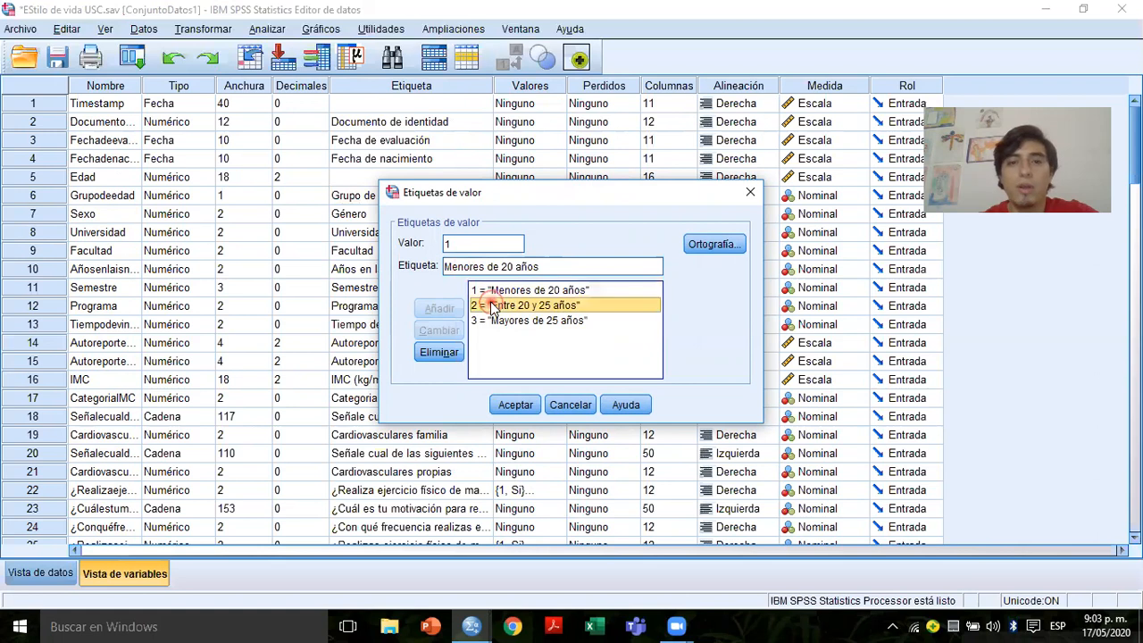
click(475, 269)
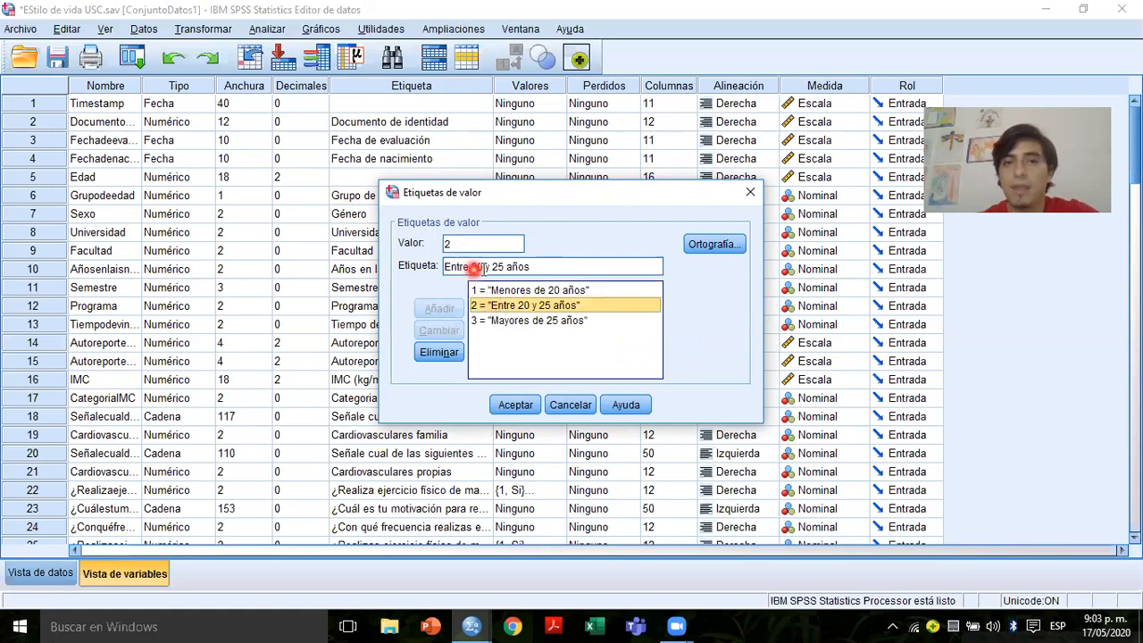
click(498, 324)
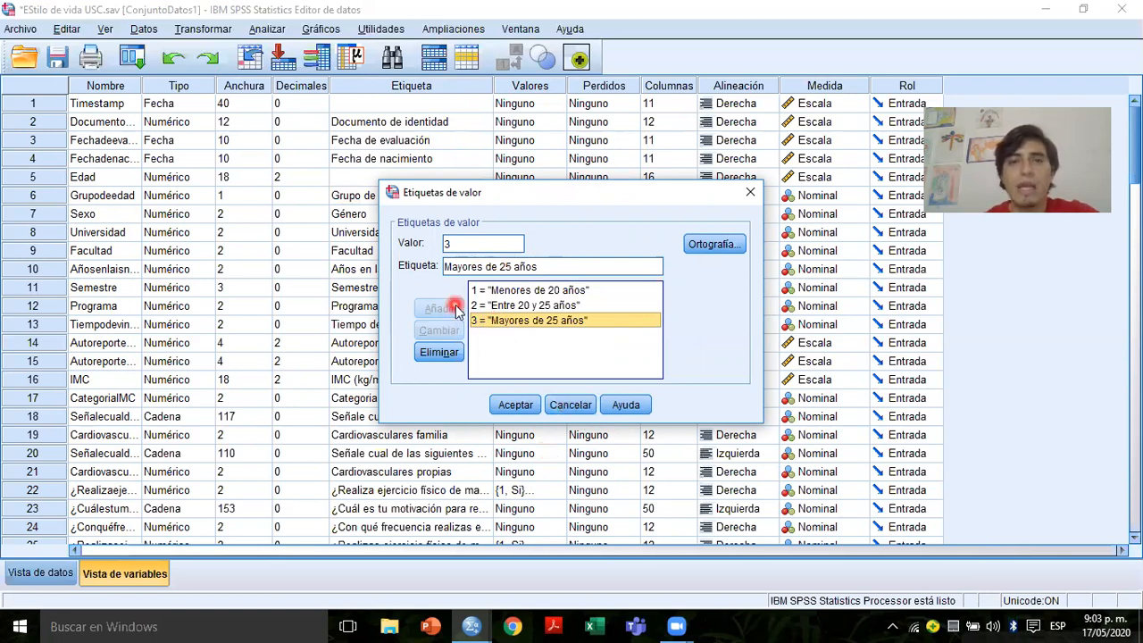
click(572, 404)
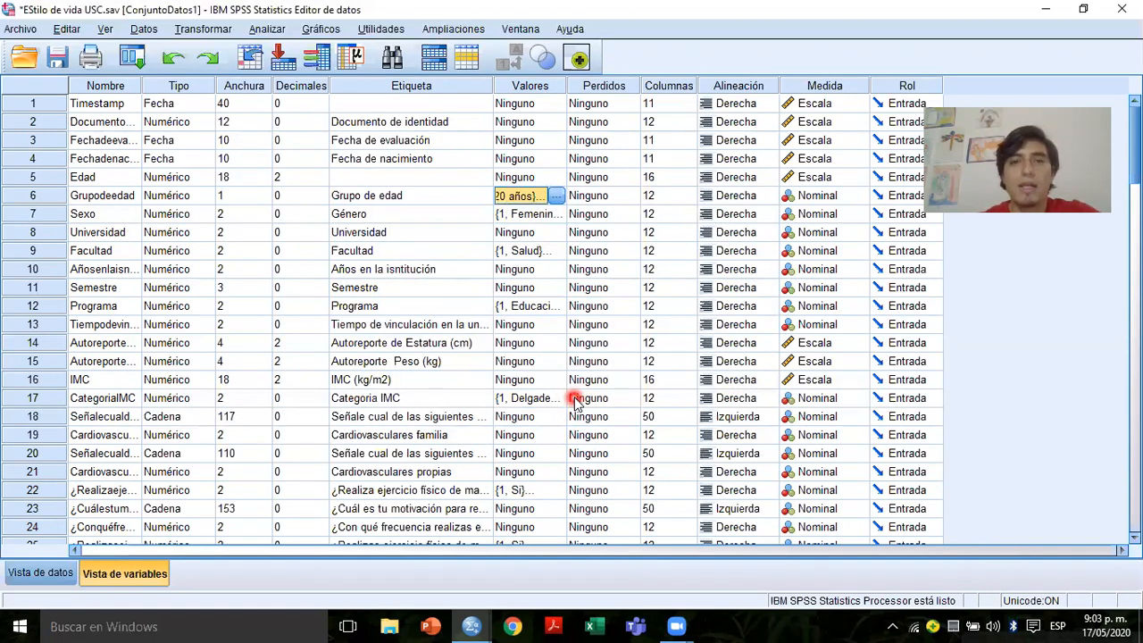
- Delete the existing value labels Femenino and Masculino from the Sexo variable
click(527, 216)
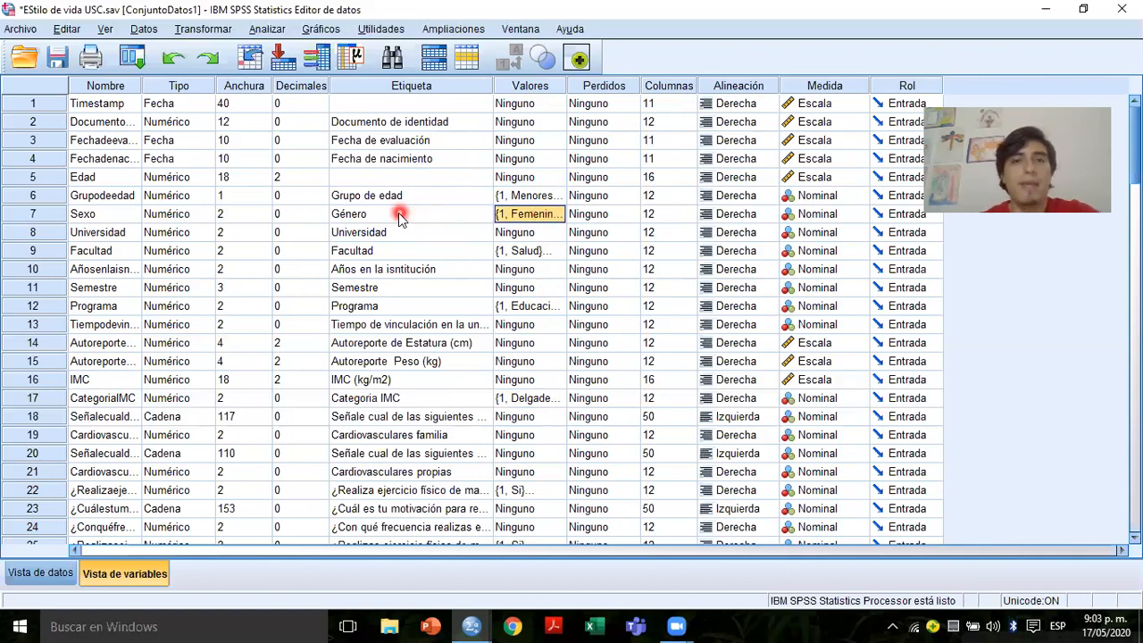
click(557, 214)
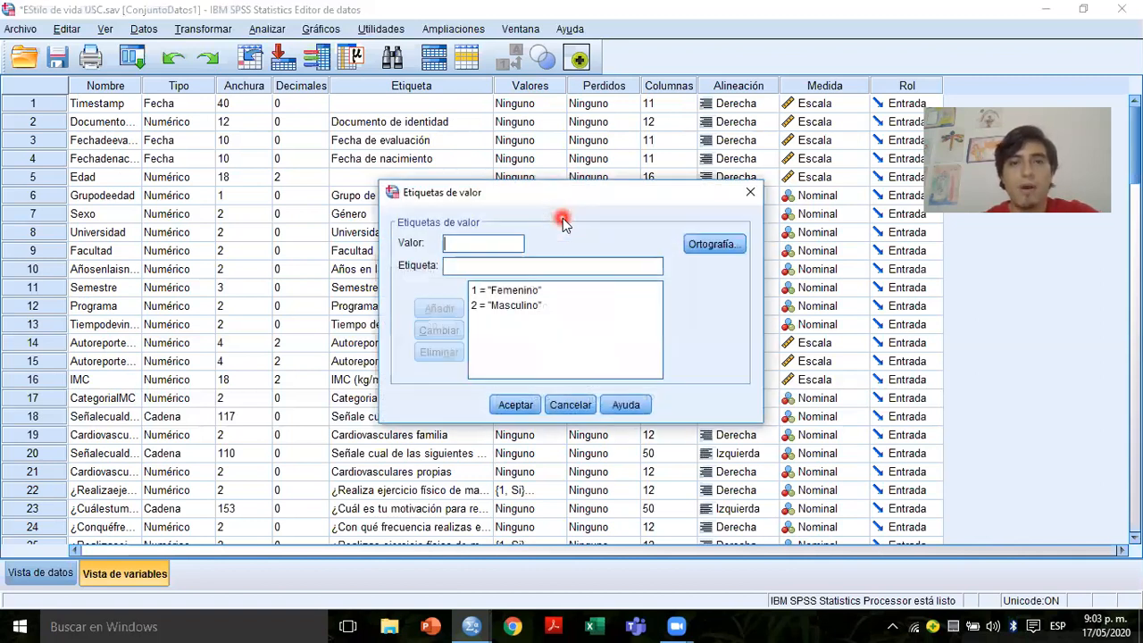
click(487, 289)
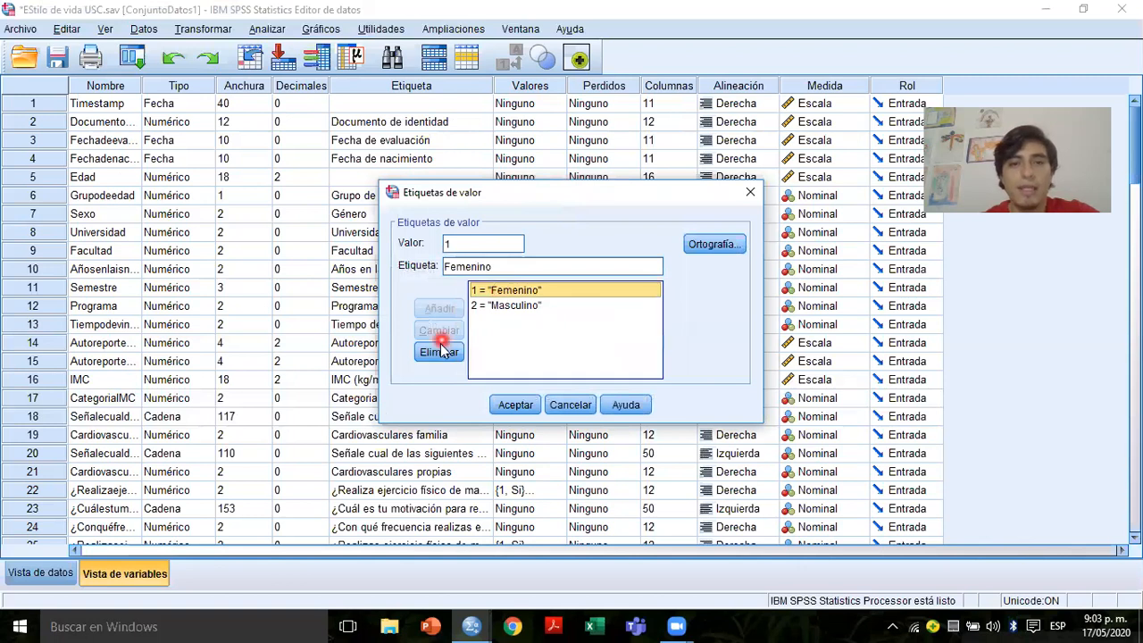
click(439, 353)
click(487, 291)
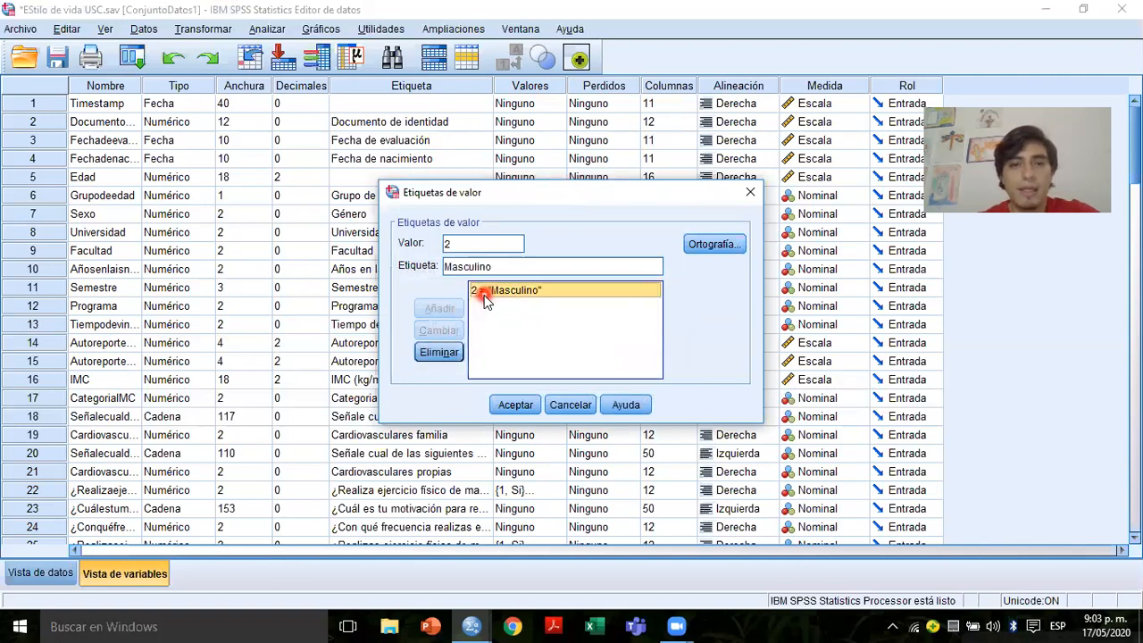
click(438, 352)
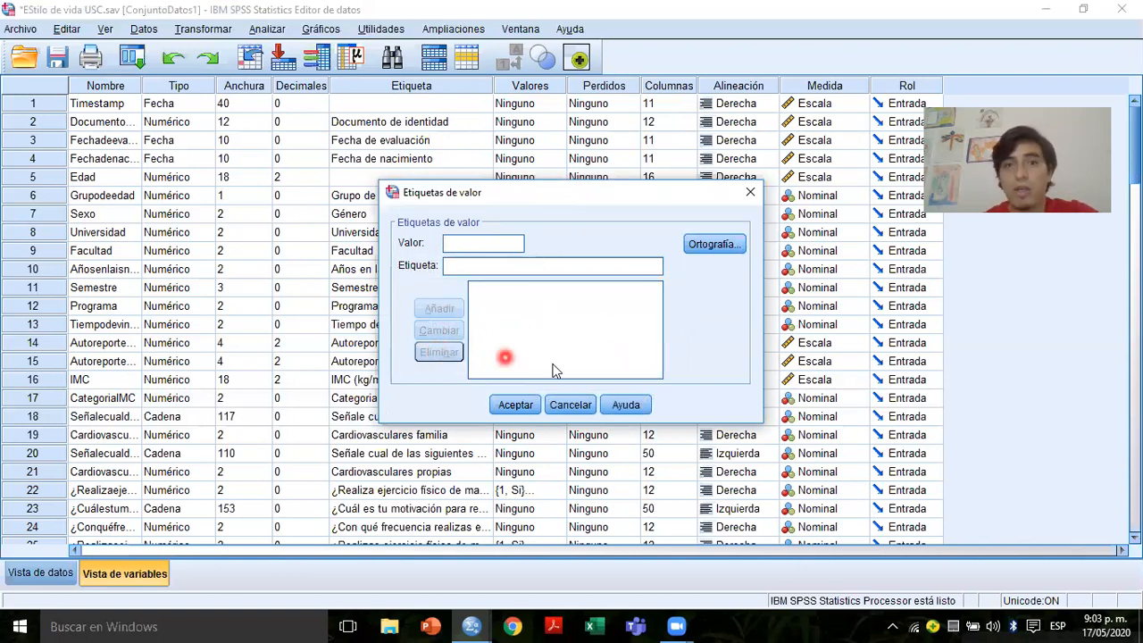
- Define the value labels 1 = Femenino and 2 = Masculino for the Sexo variable and accept them
click(482, 265)
text(F)
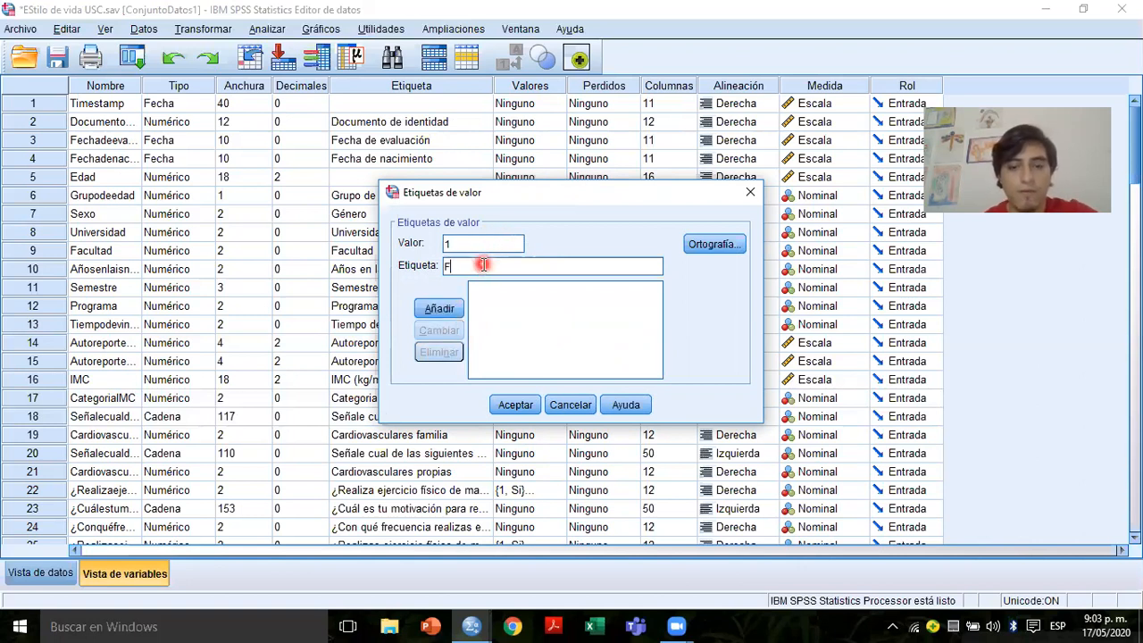
text(emenino)
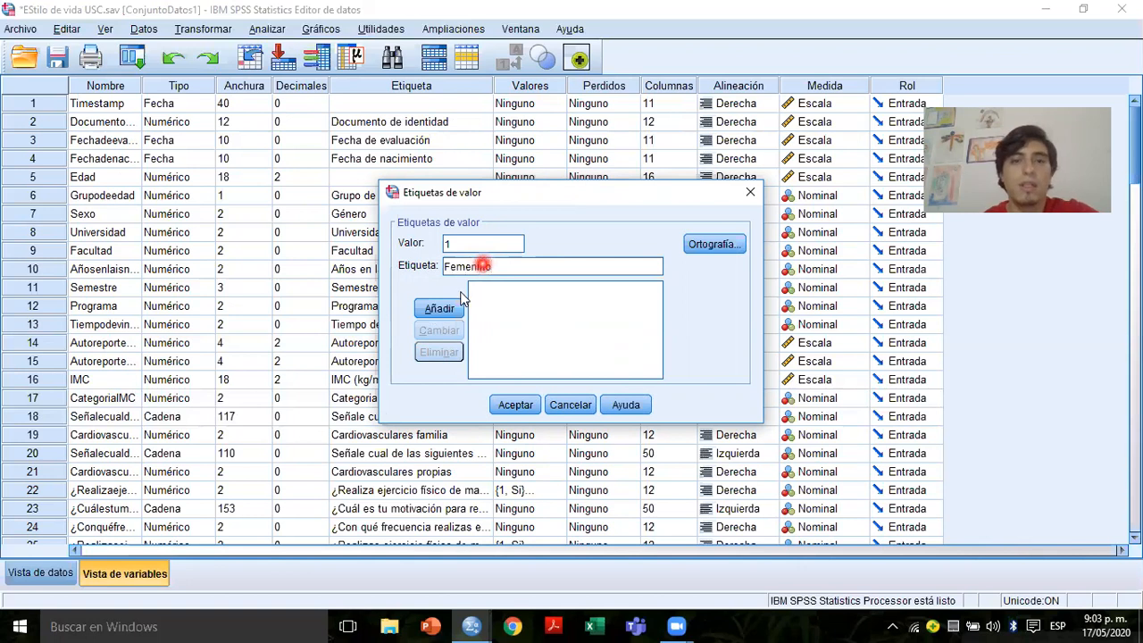
click(438, 308)
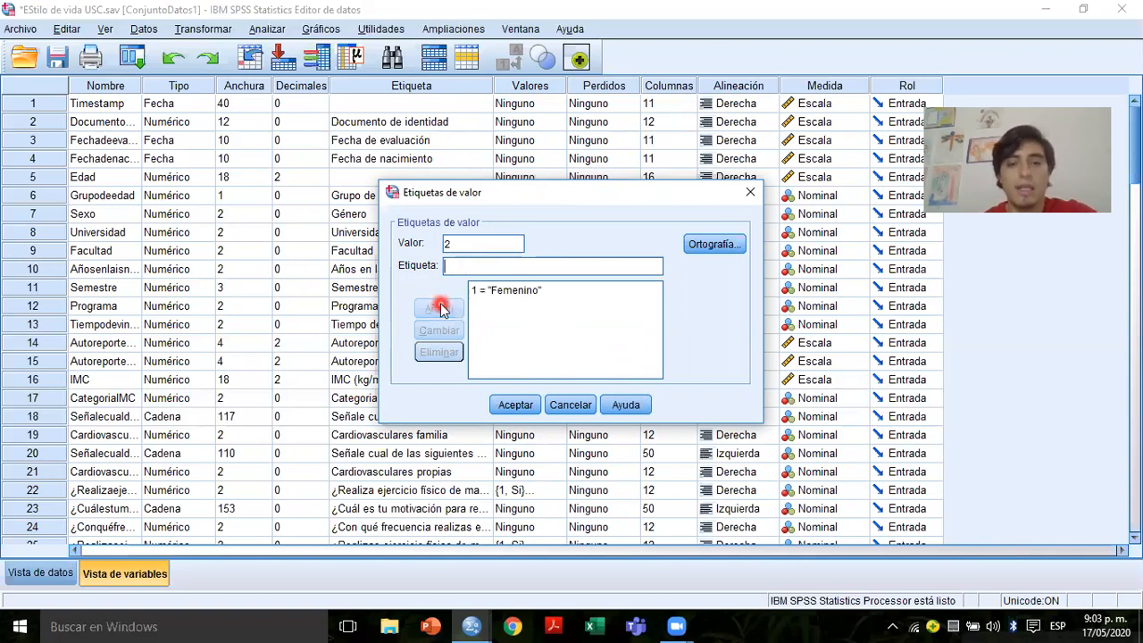
text(Masculino)
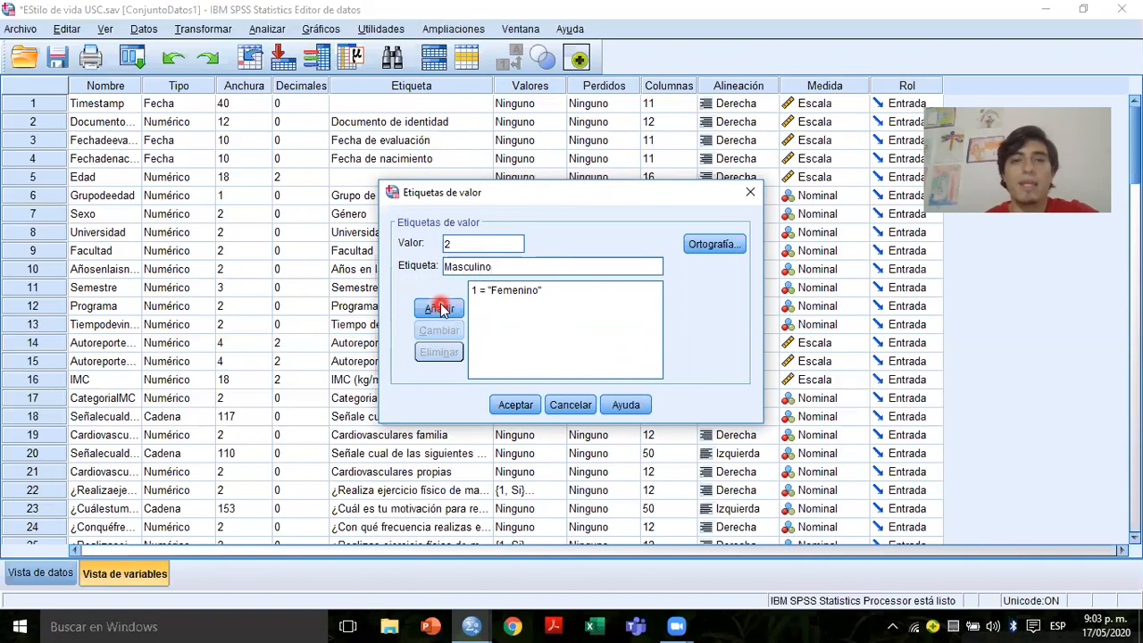
click(438, 308)
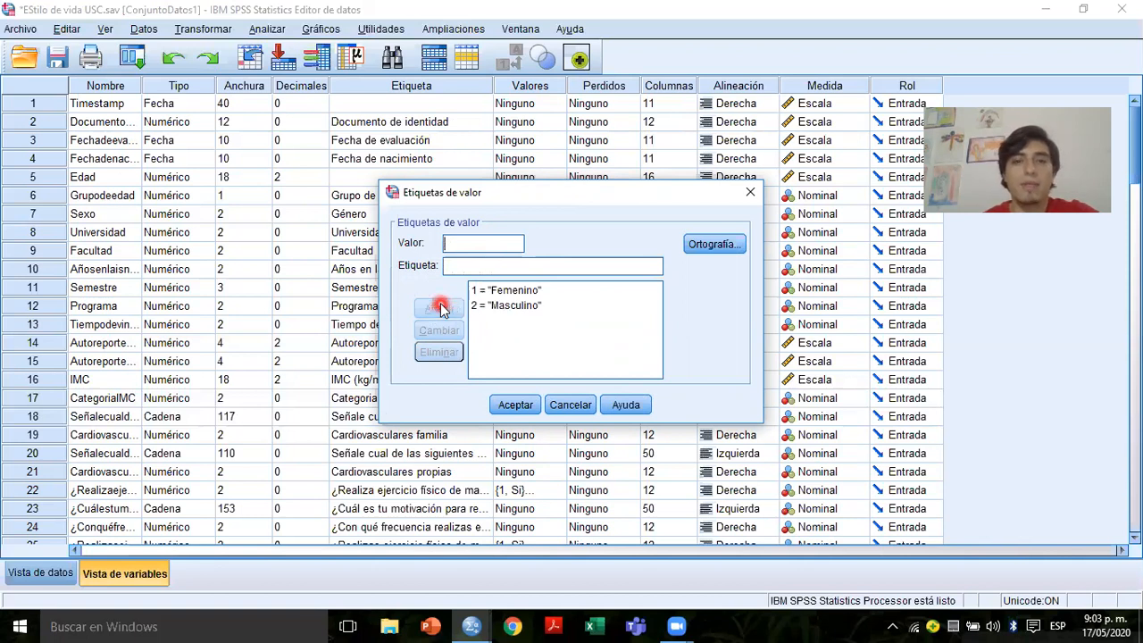
click(514, 405)
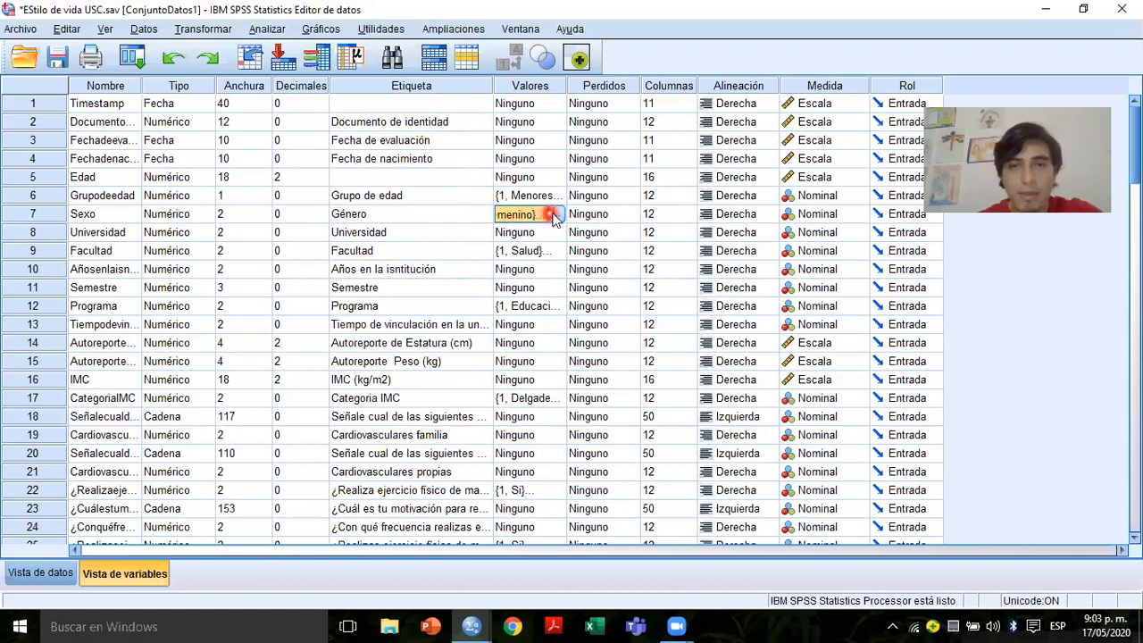
- Reopen the value labels of the Sexo variable and check both entries
click(556, 215)
click(480, 292)
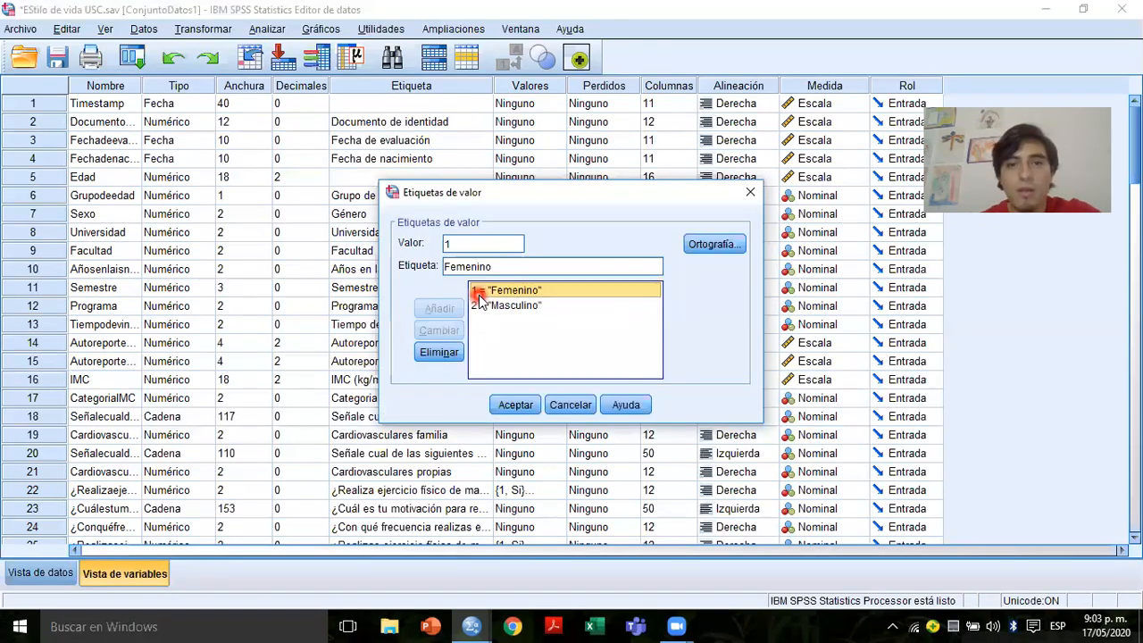
click(480, 306)
click(515, 405)
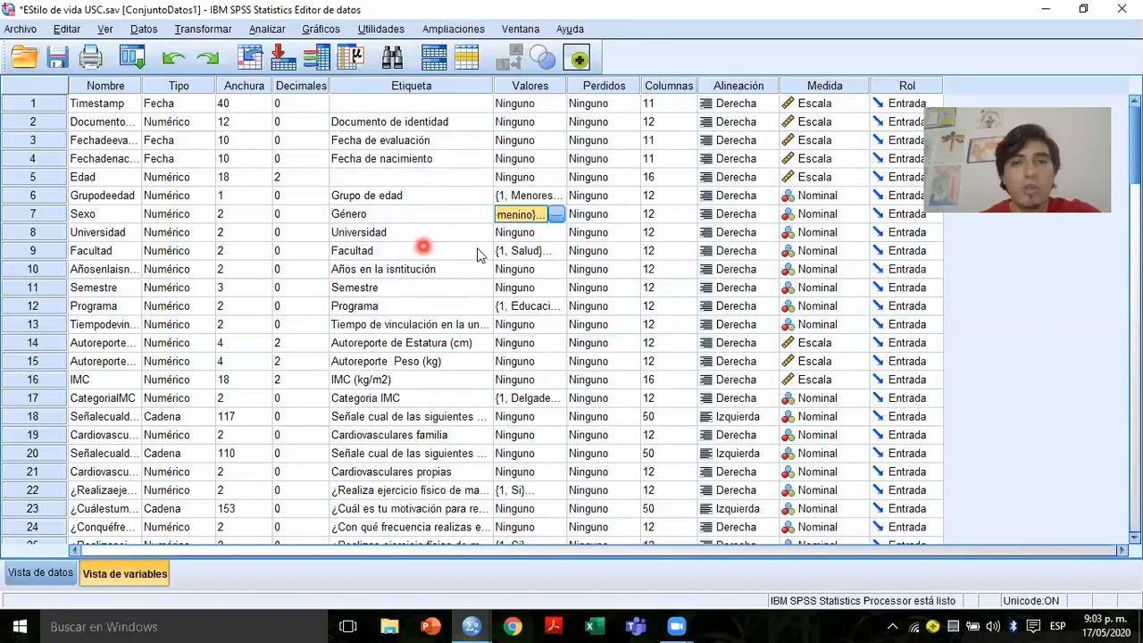
- Review the value labels defined for the Facultad variable one by one, through value 7
click(536, 252)
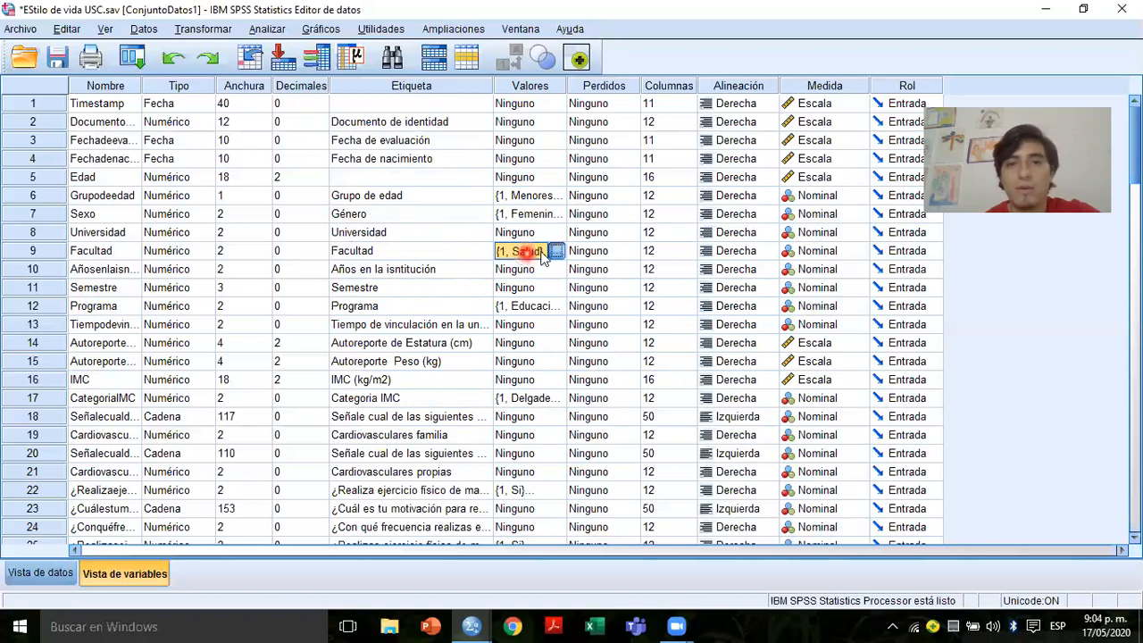
click(555, 251)
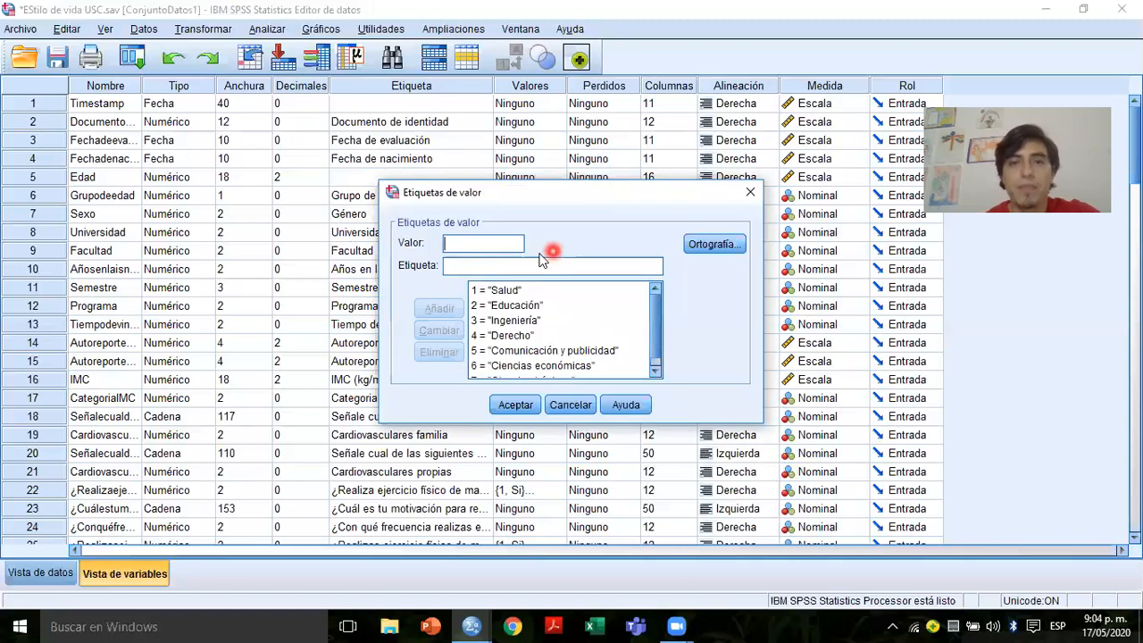
click(477, 292)
click(479, 307)
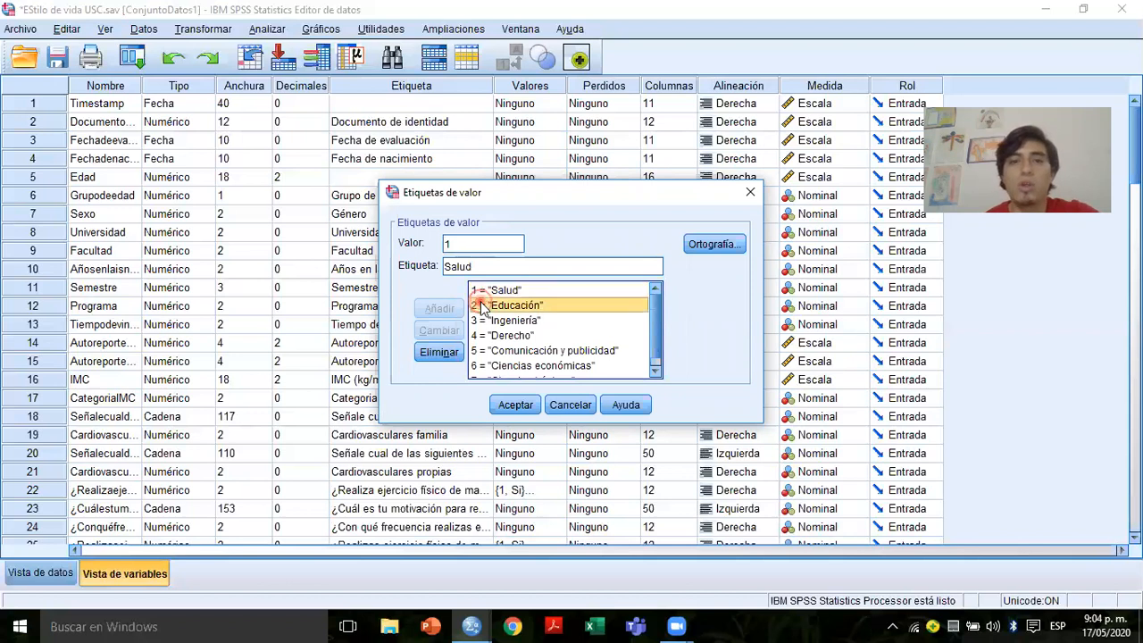
click(482, 320)
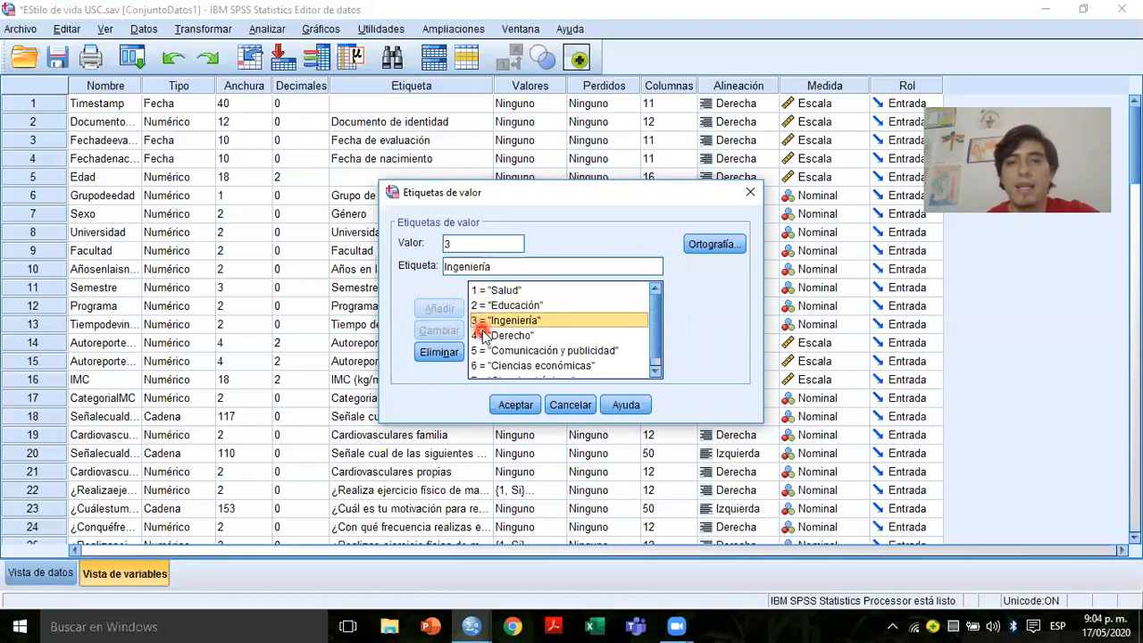
click(482, 336)
click(483, 351)
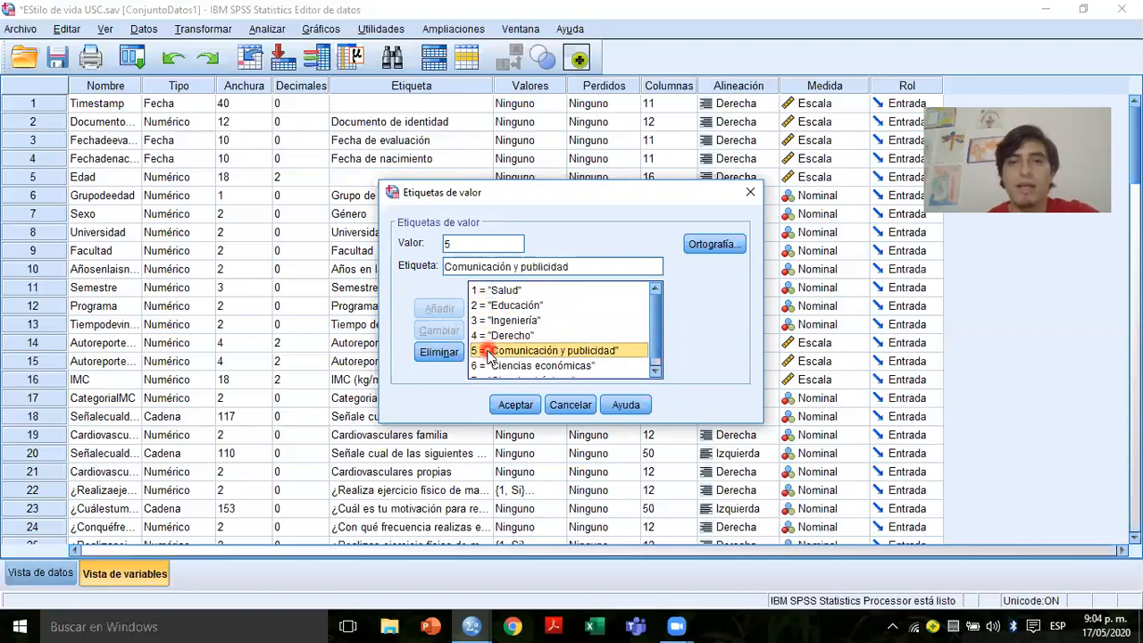
click(501, 368)
drag(653, 320, 650, 344)
click(555, 371)
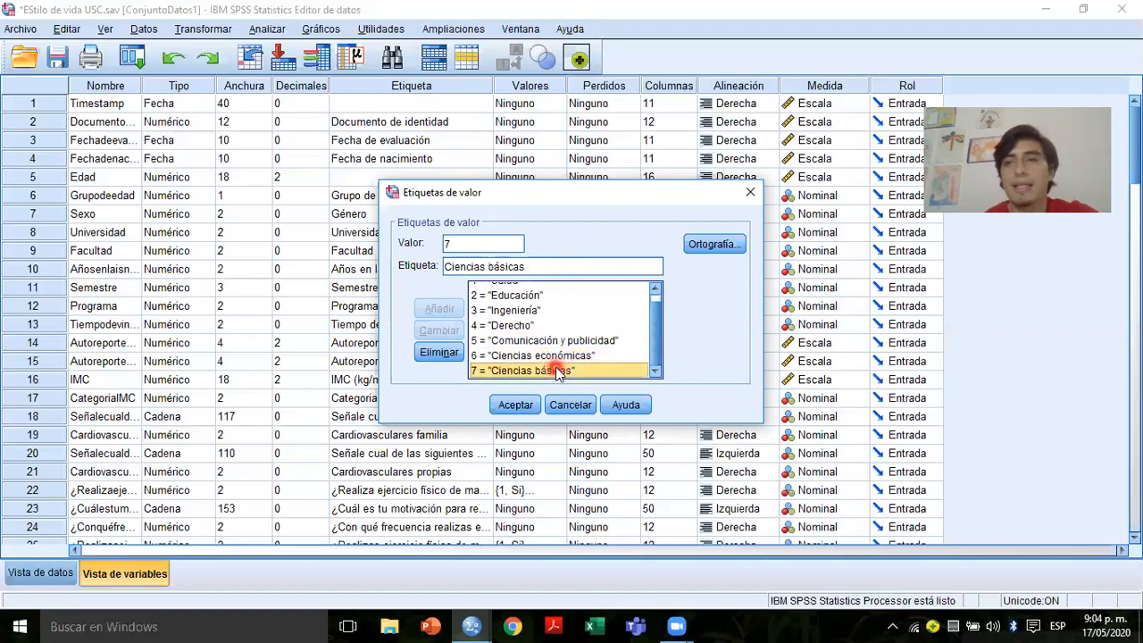
click(515, 404)
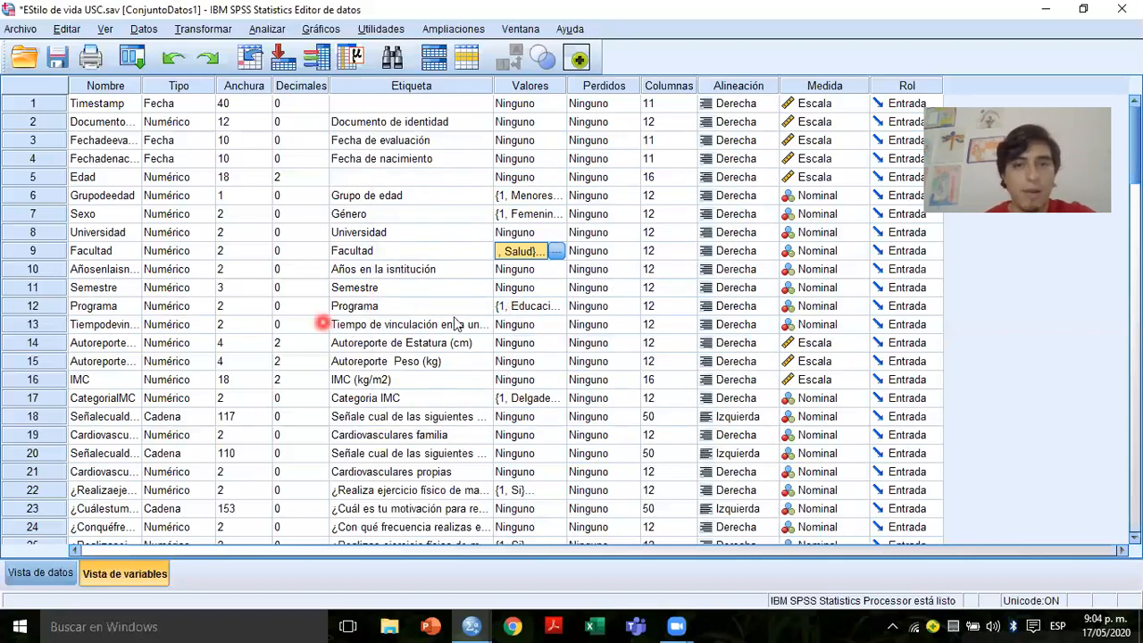
- Review the value labels defined for the Programa variable
click(527, 305)
click(556, 305)
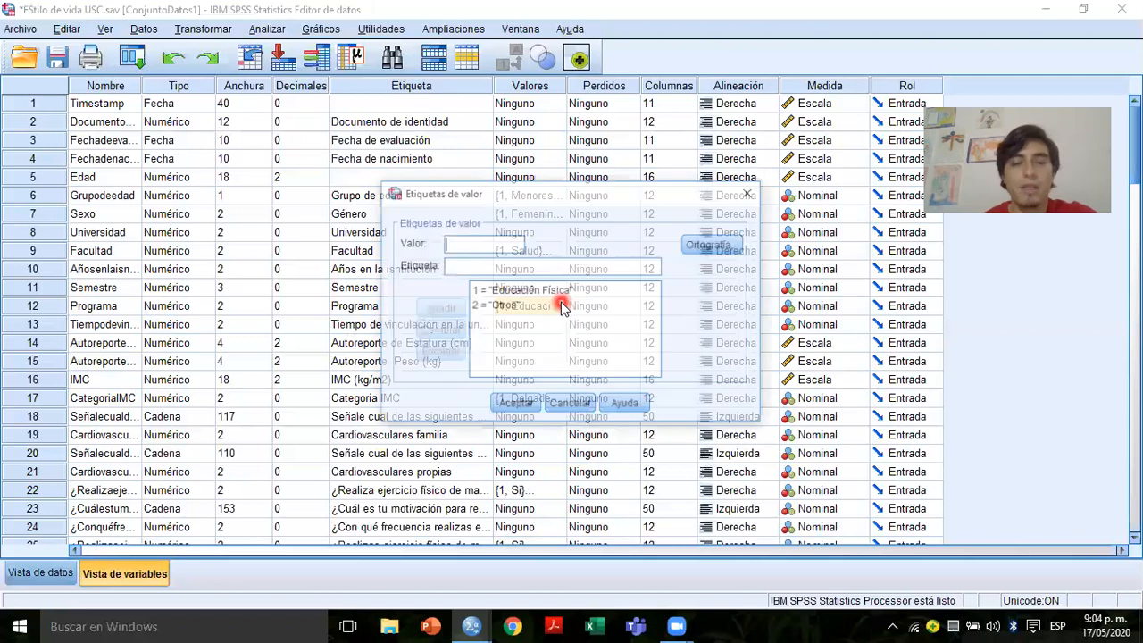
click(500, 293)
click(500, 306)
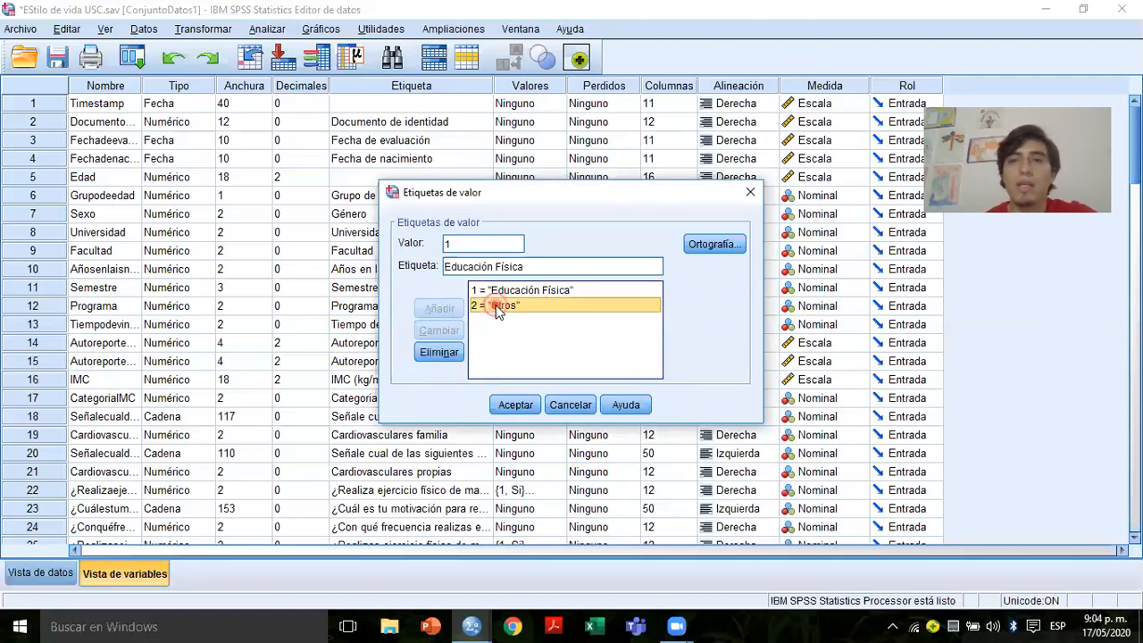
click(590, 410)
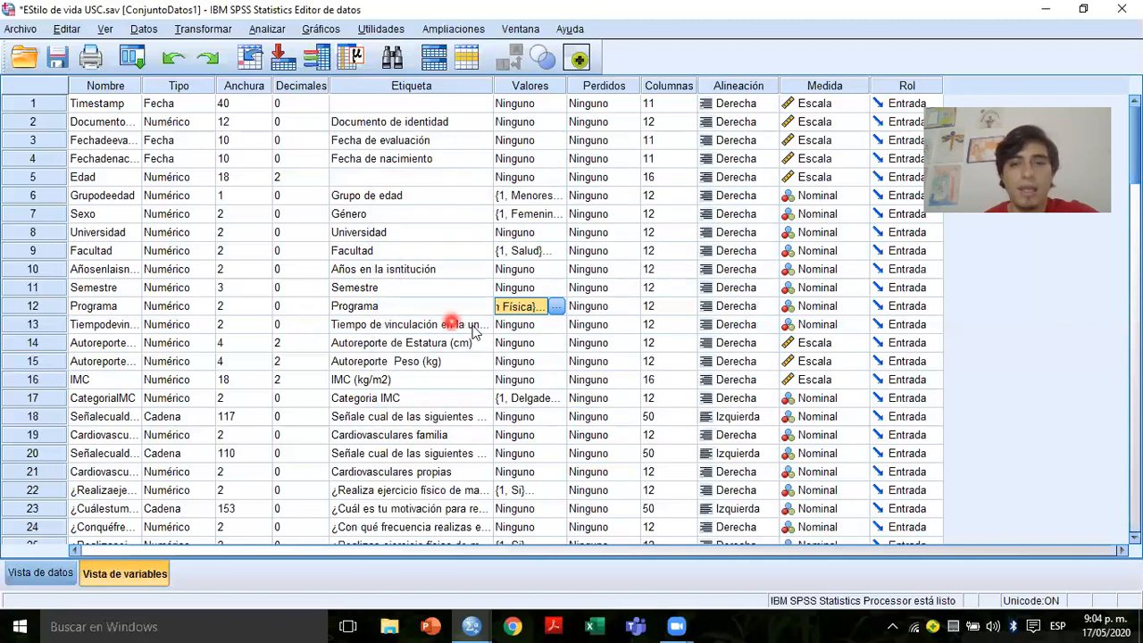
- Review the value labels defined for the CategoriaIMC variable
click(521, 398)
click(522, 398)
click(556, 401)
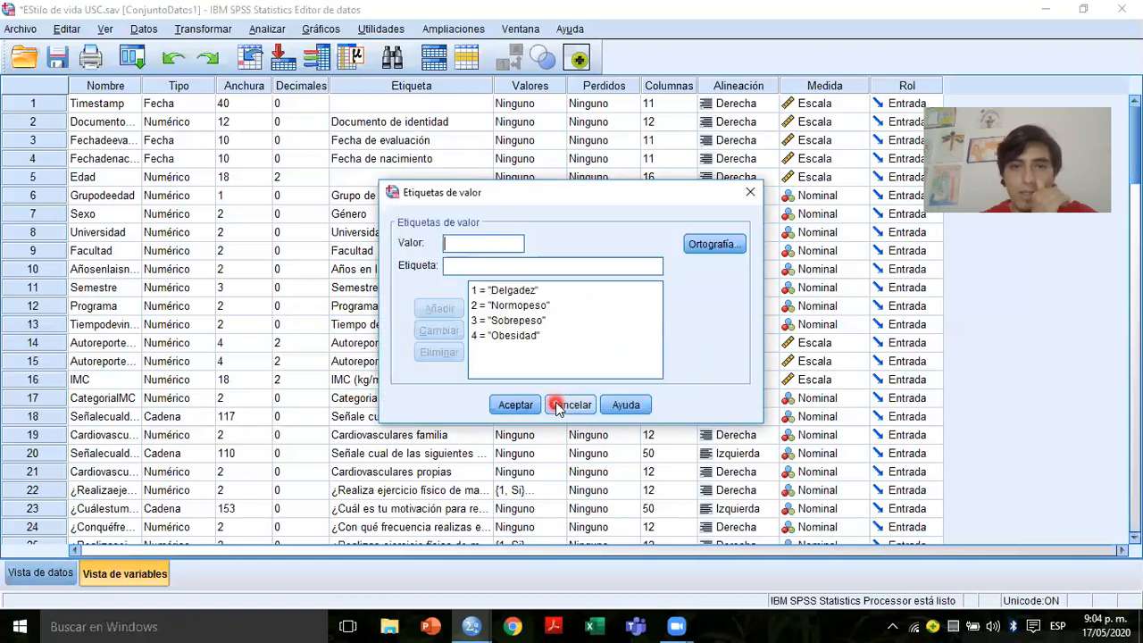
click(504, 306)
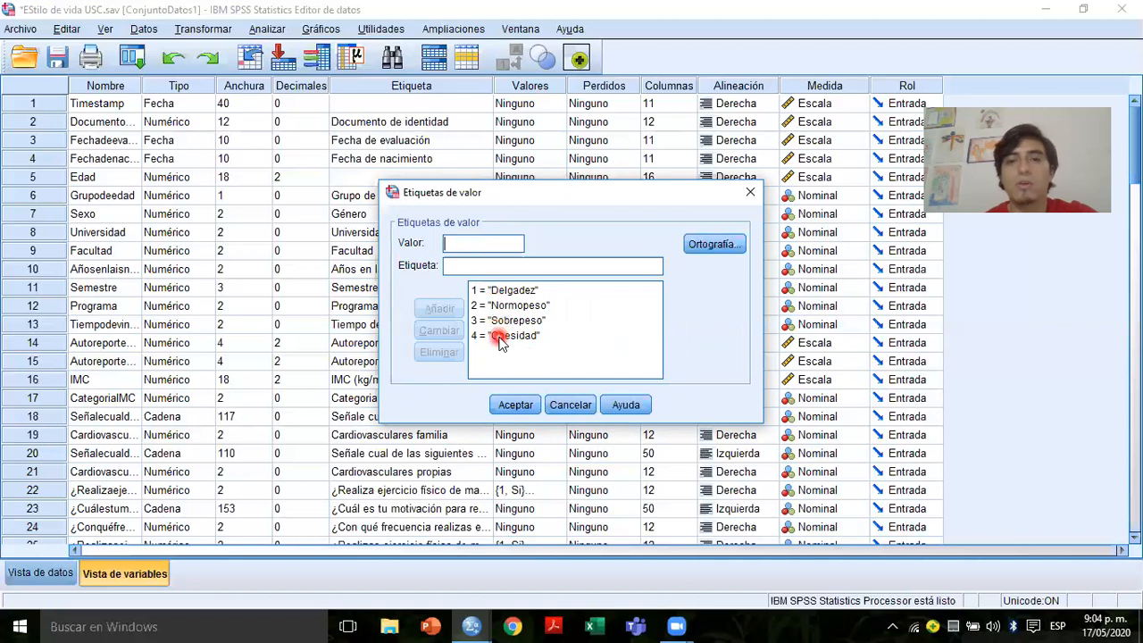
click(568, 404)
- Look through the Valores column from row 18 downwards to see which variables have value labels
click(507, 417)
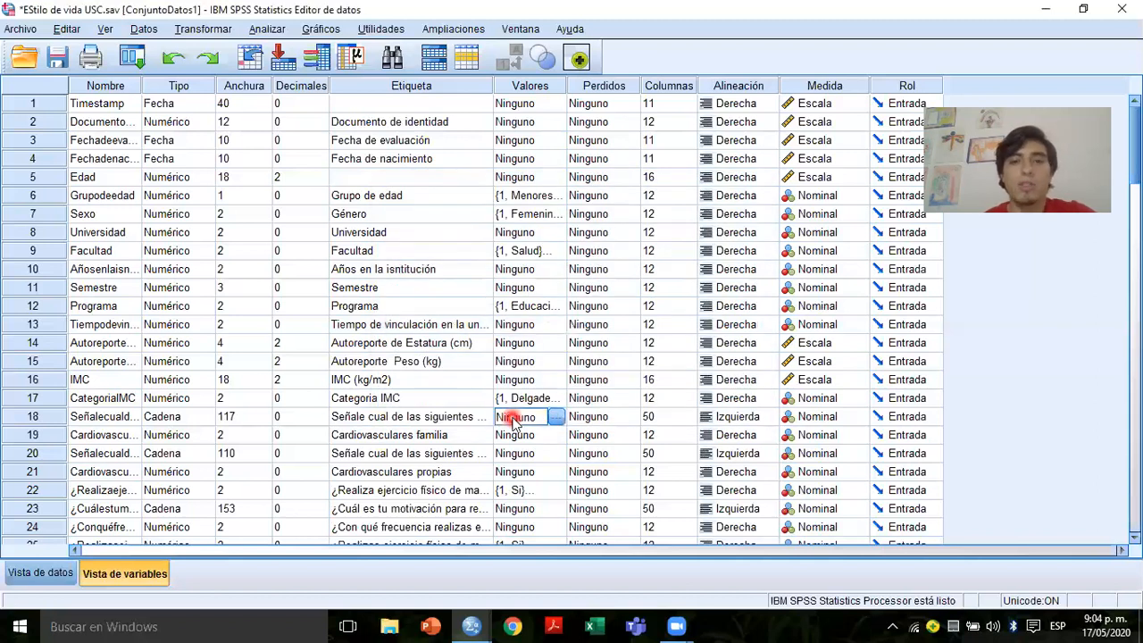
key(Down)
key(Down)
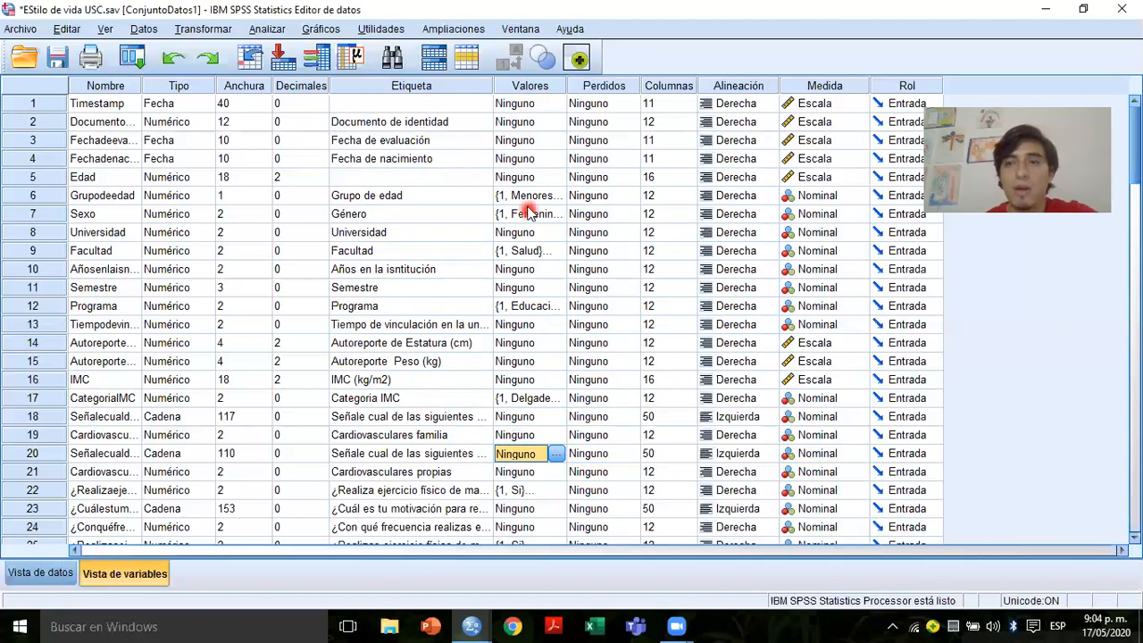
click(528, 405)
key(Down)
key(Down)
key(Down)
key(Down)
key(Down)
key(Down)
key(Down)
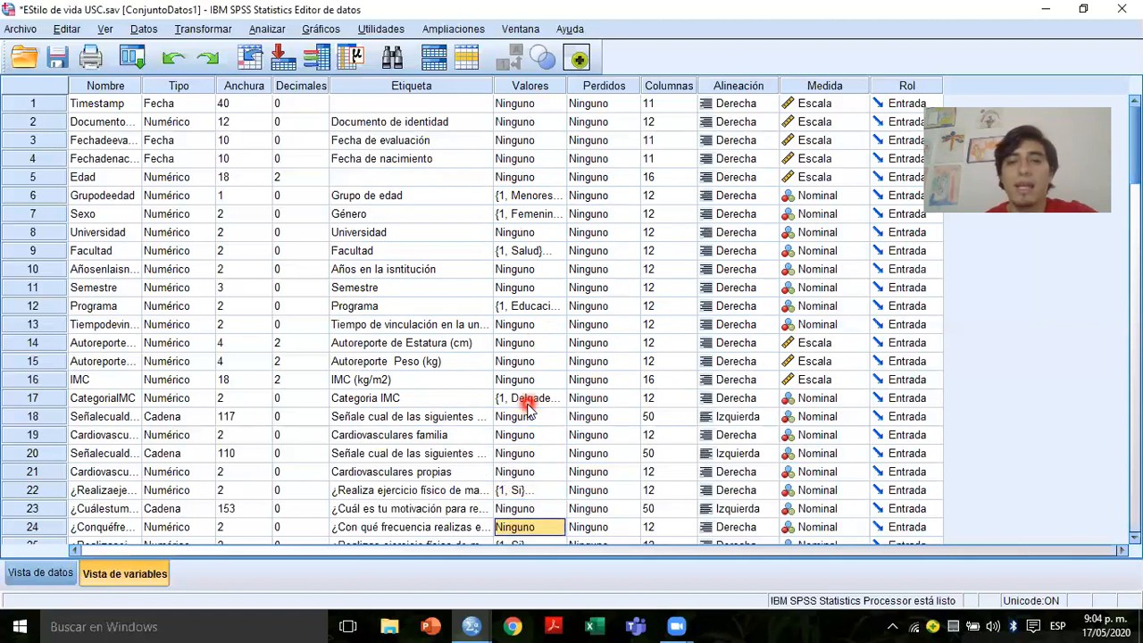
key(Down)
key(Down)
key(Down)
key(Down)
- Review the value labels of the "¿Realiza ejercicio físico de ma..." variable in row 22
click(427, 425)
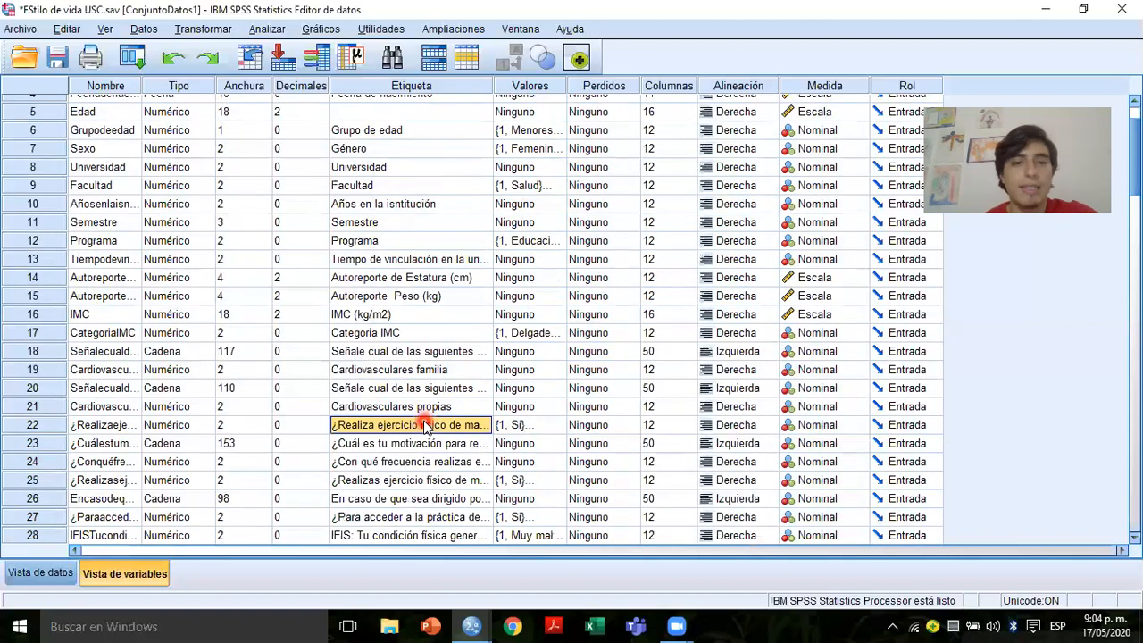
click(529, 424)
click(554, 423)
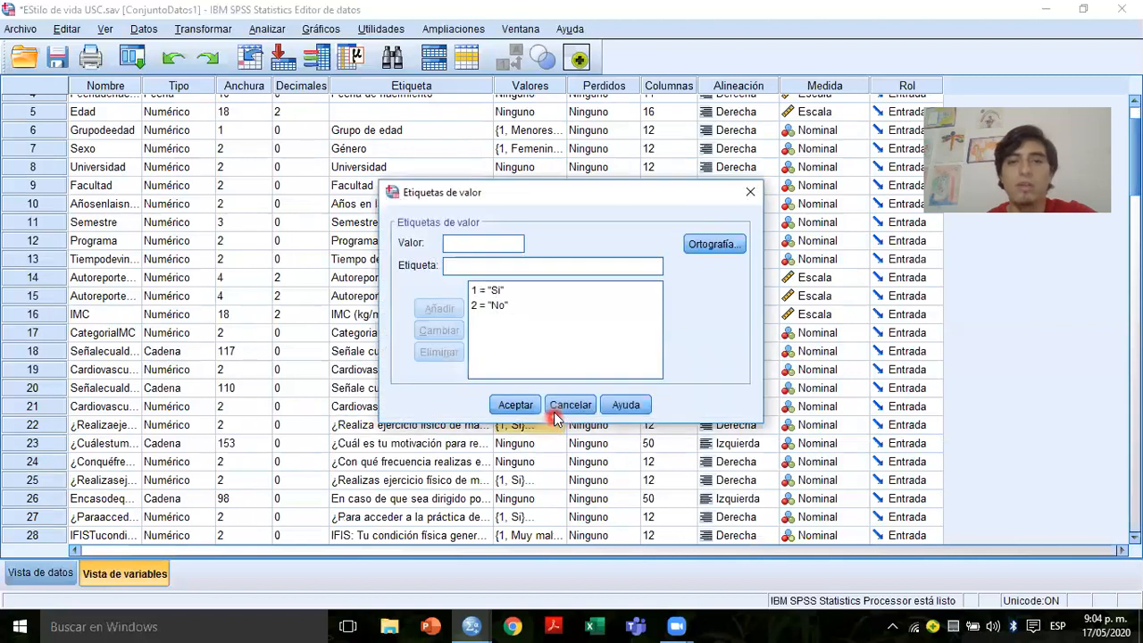
click(489, 293)
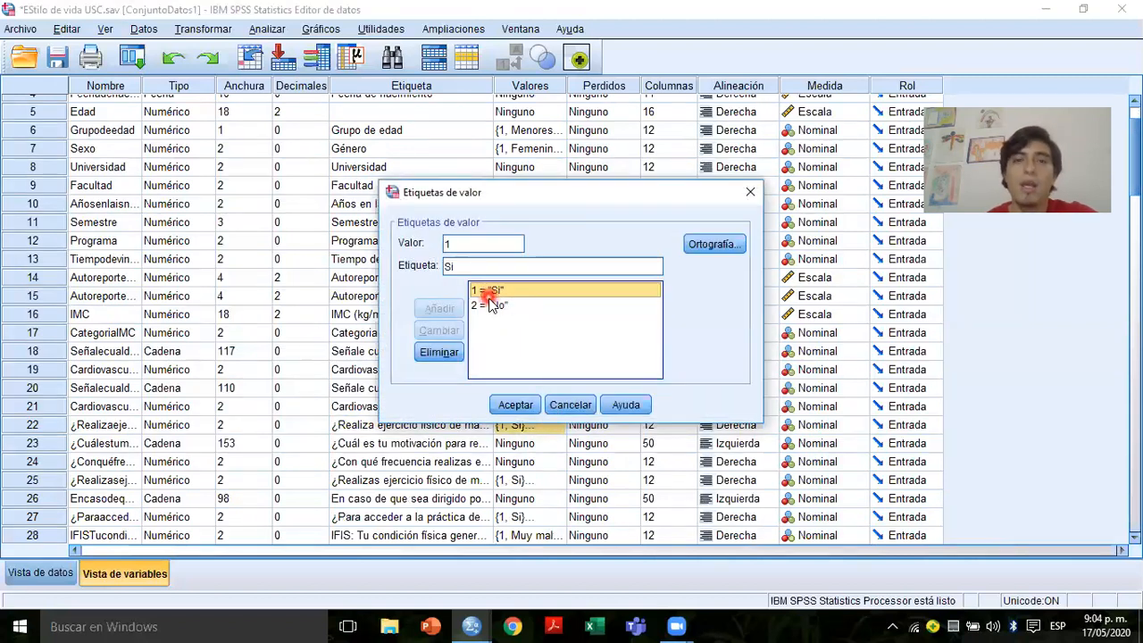
click(491, 306)
click(565, 404)
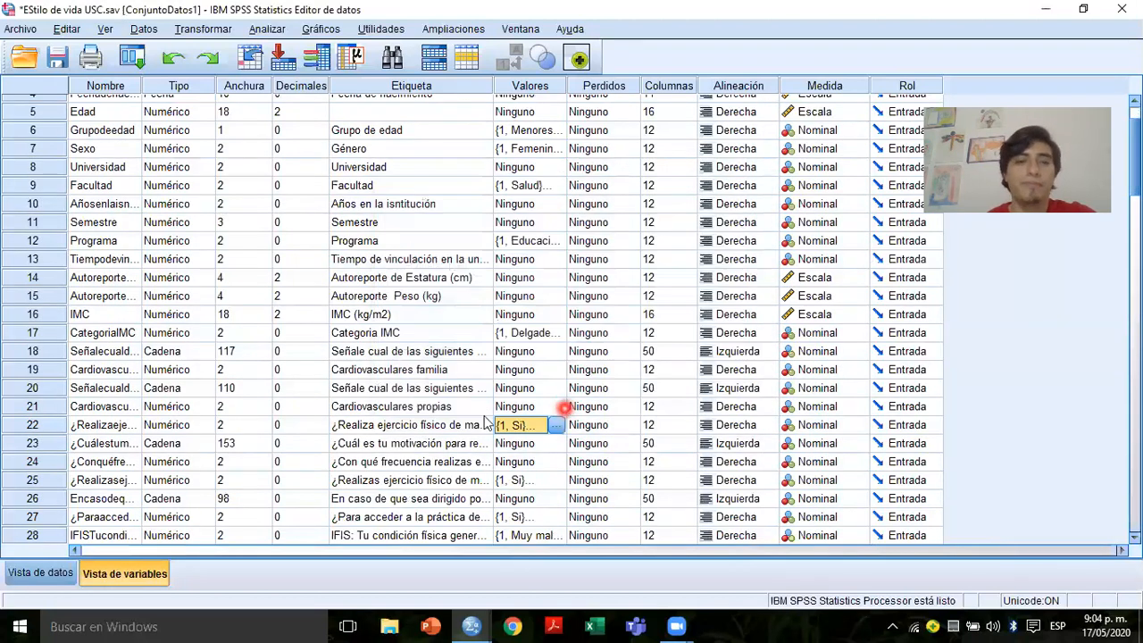
- Review the value labels of the "¿Realizas ejercicio físico de m..." variable in row 25
click(384, 437)
key(Down)
key(Down)
key(Down)
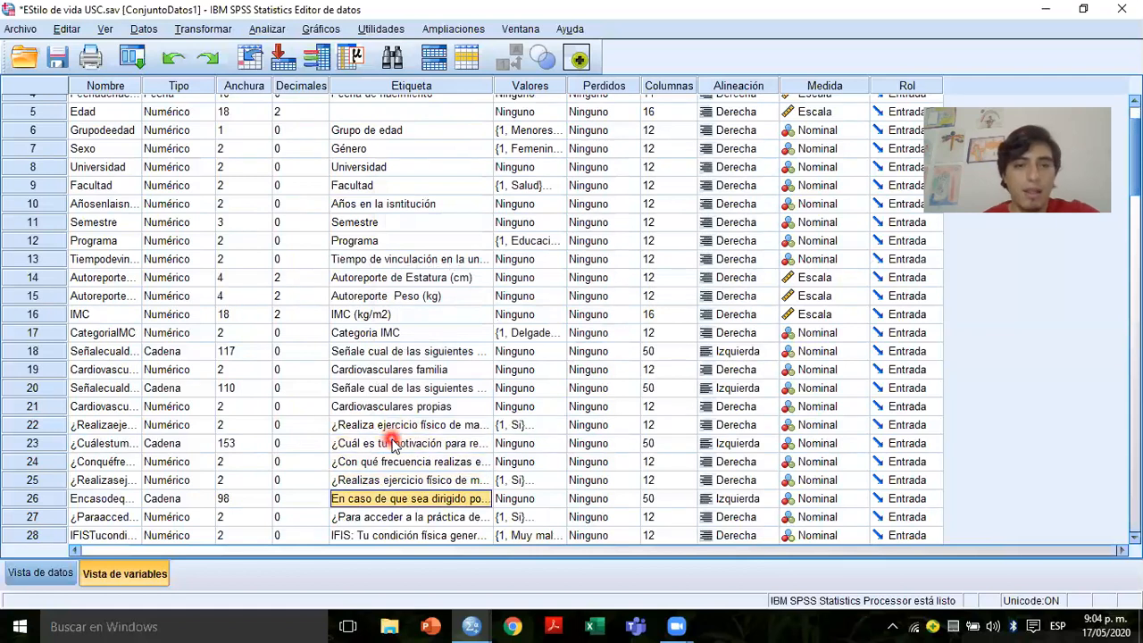
key(Up)
key(Right)
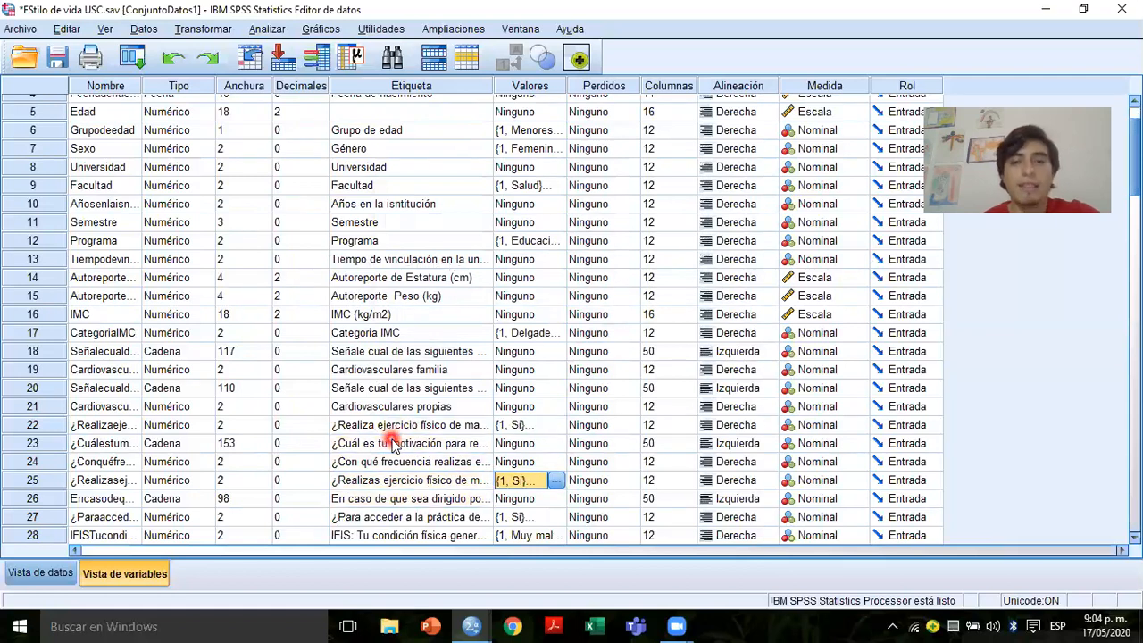
click(553, 482)
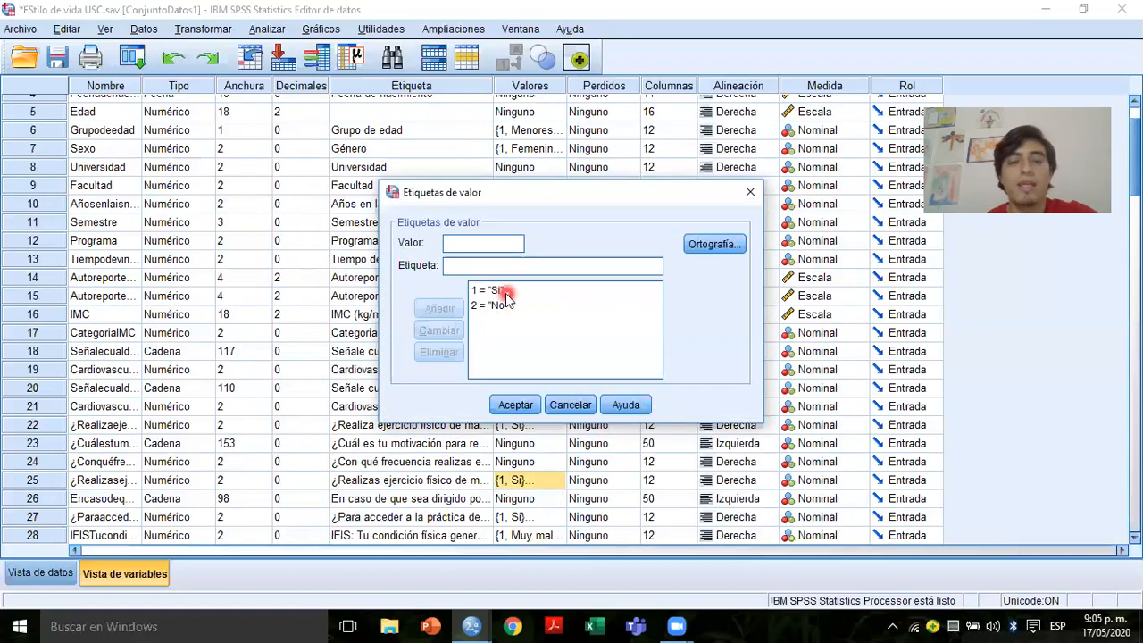
click(558, 405)
- Look through the Valores column from row 25 down to the Total Familia variable in row 37
key(Down)
key(Down)
key(Down)
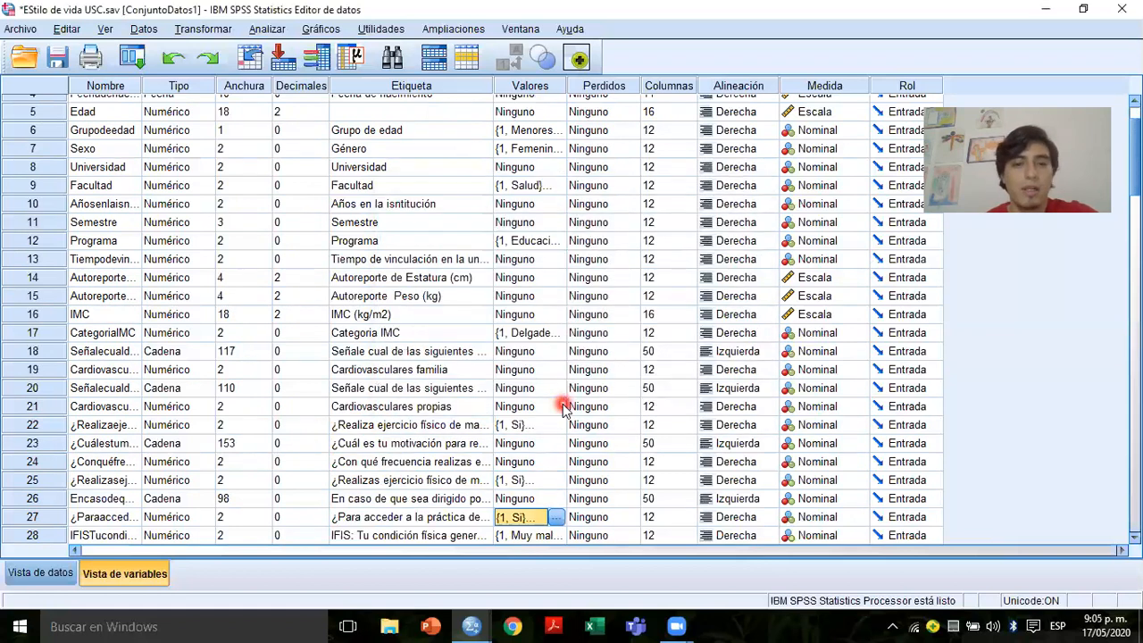
key(Down)
key(Down)
key(Down)
key(Down)
key(Down)
key(Down)
key(Down)
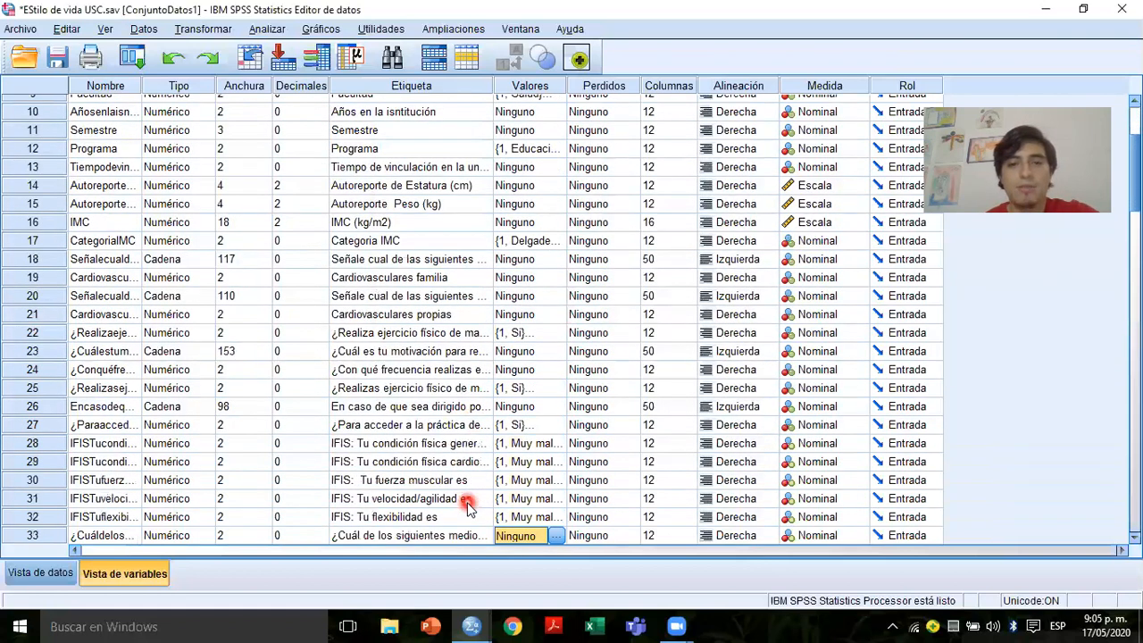
key(Down)
key(Down)
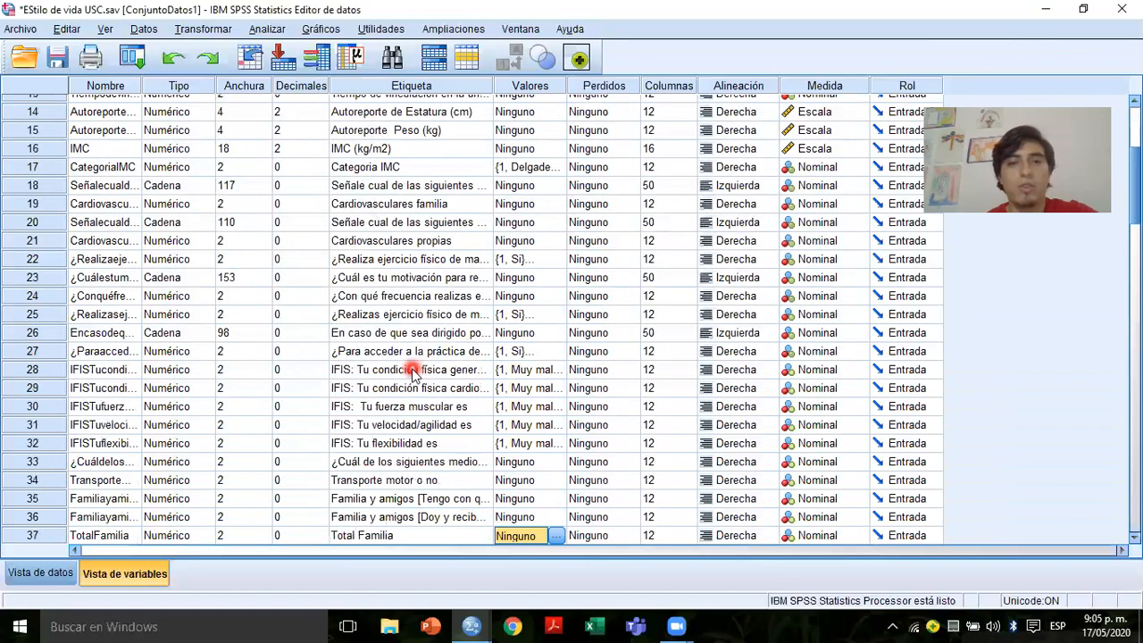
- Review the value labels of the IFIS variable in row 28 and highlight the related IFIS variables down to row 32
click(512, 370)
click(554, 370)
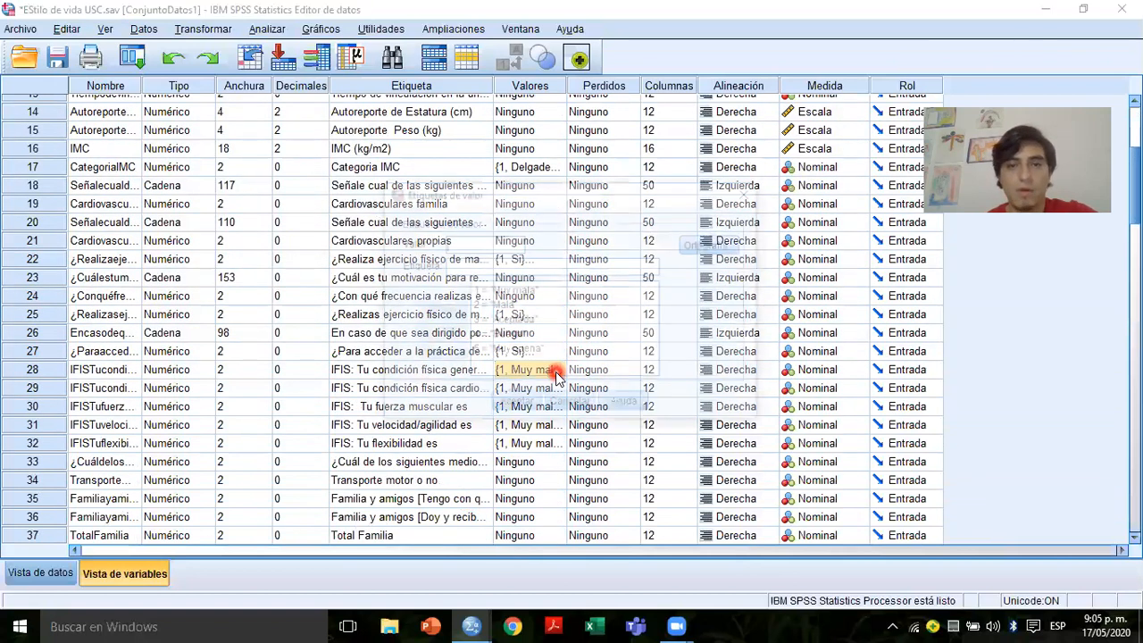
click(490, 297)
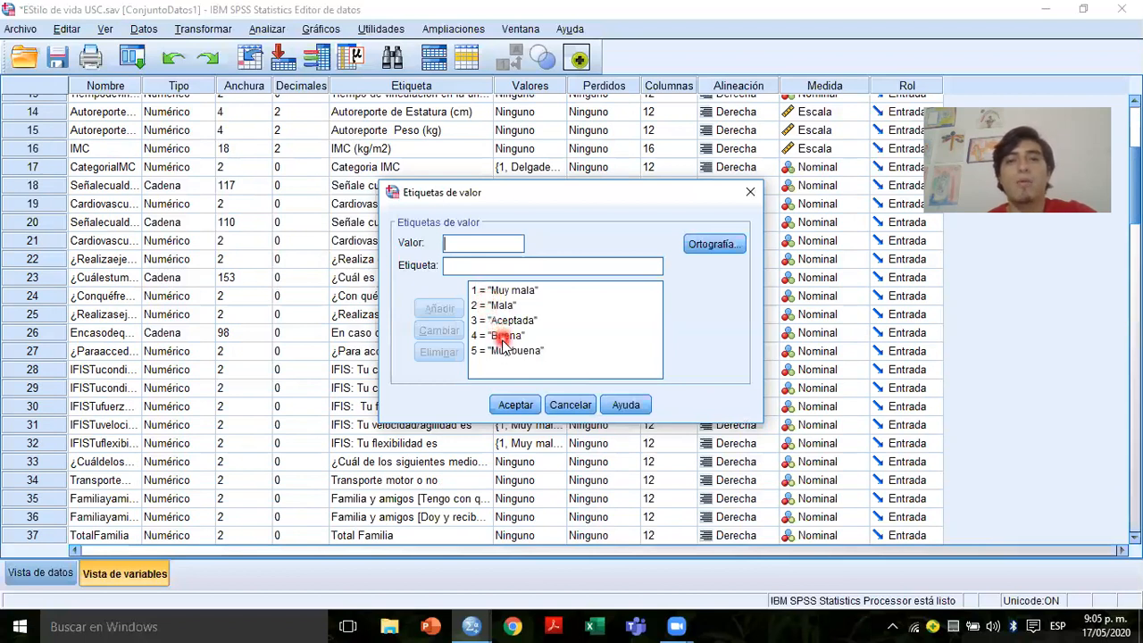
click(556, 405)
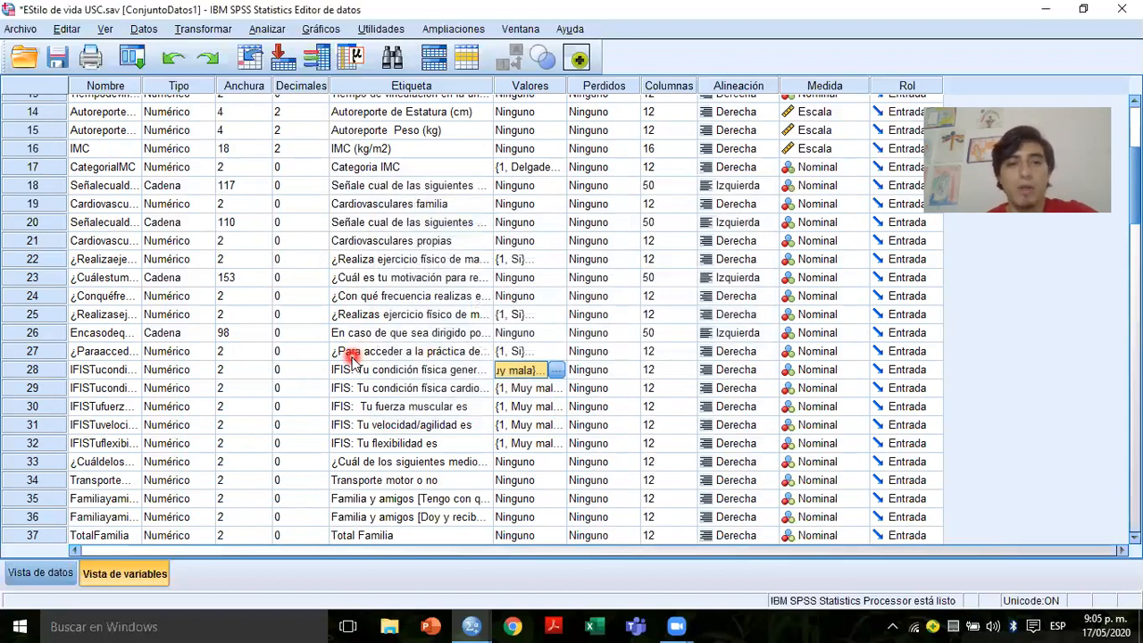
drag(356, 374, 358, 439)
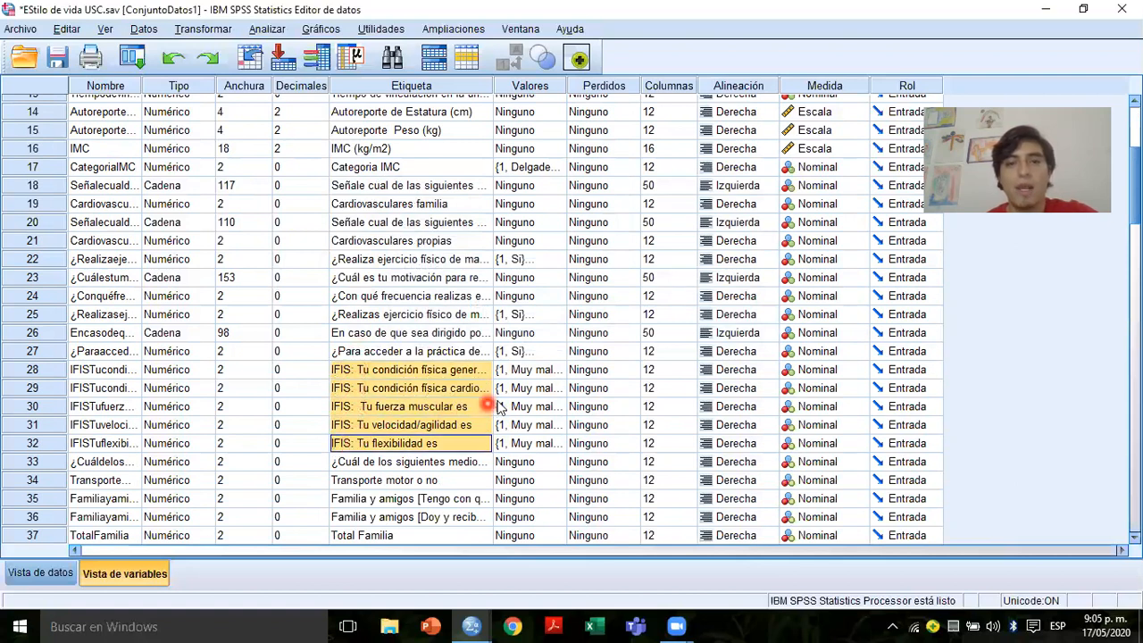
drag(498, 392, 508, 443)
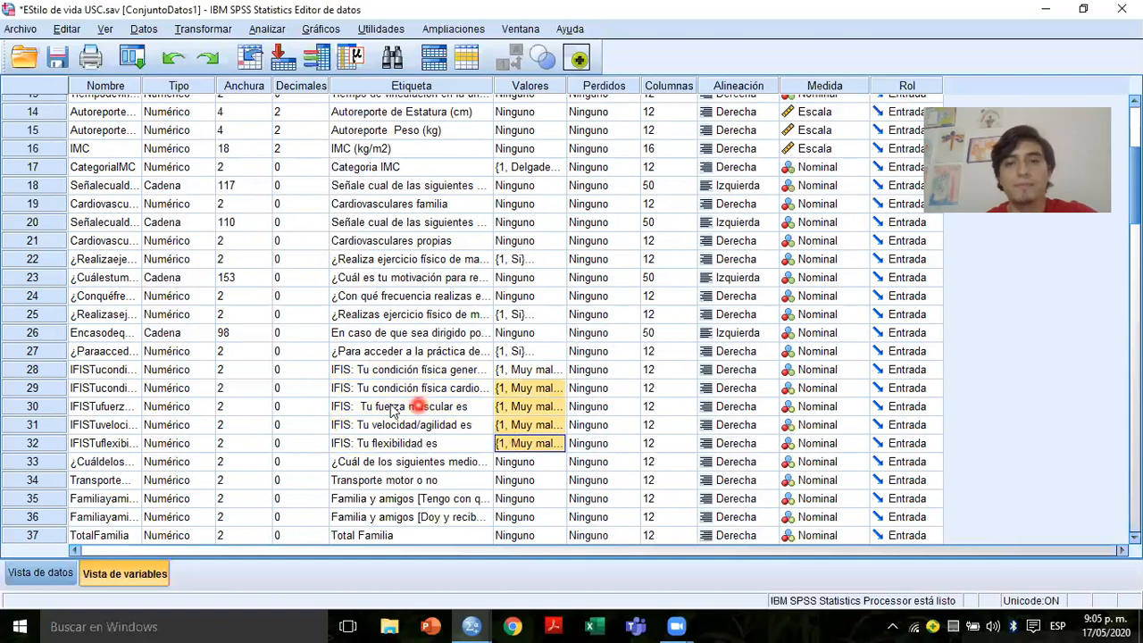
- Remove all value labels, from 1 "Muy mala" to 5 "Muy buena", from the IFIS variable in row 29
click(557, 387)
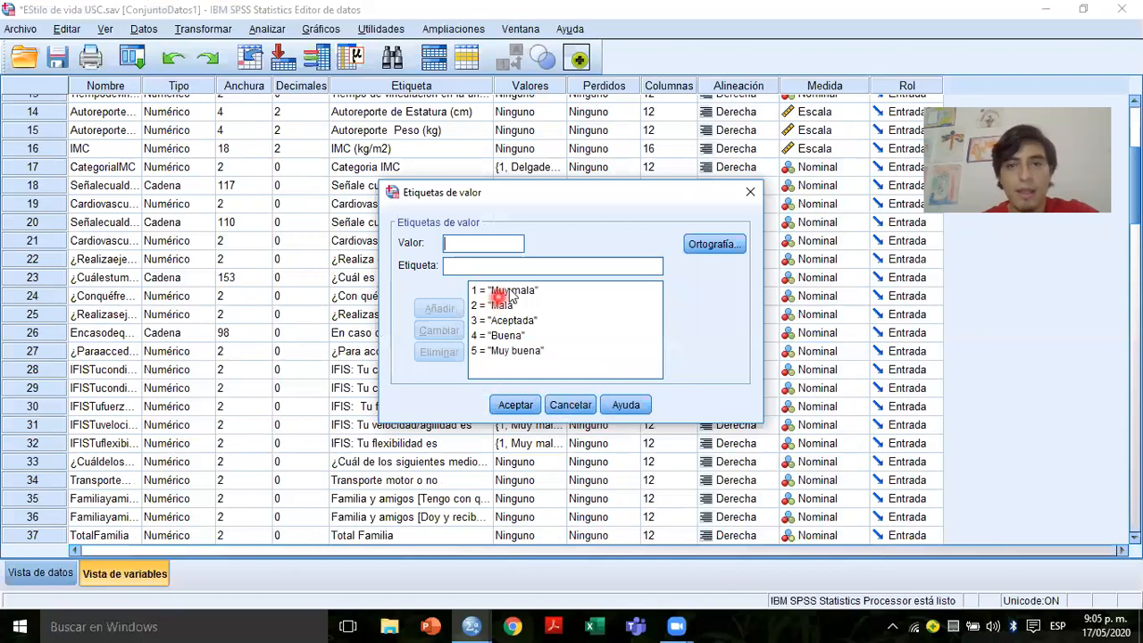
click(508, 290)
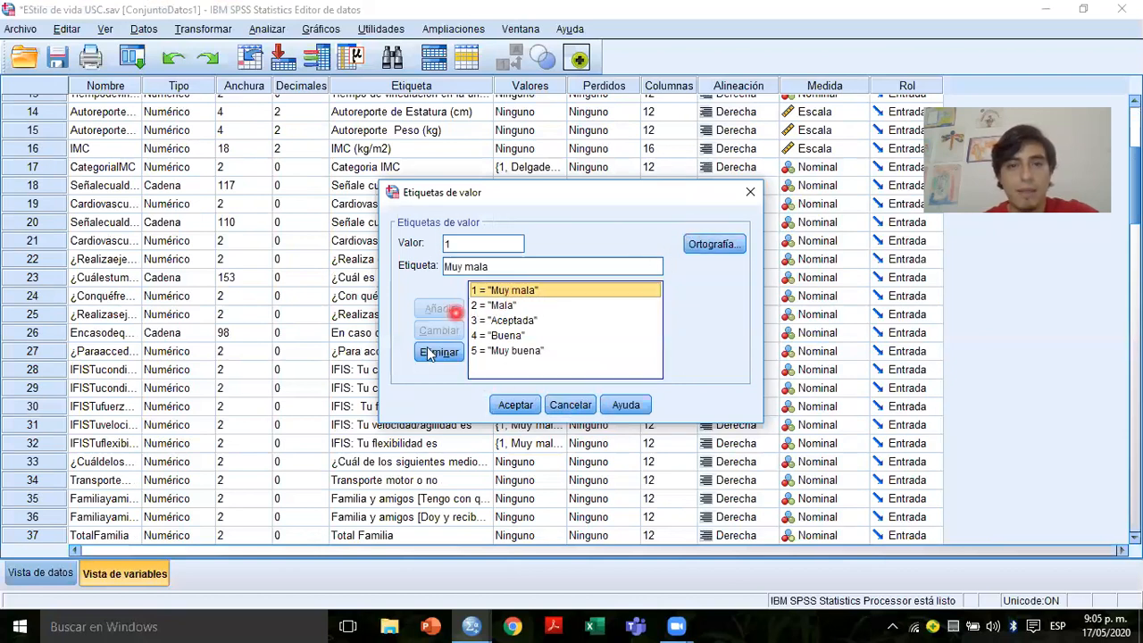
click(434, 352)
click(478, 304)
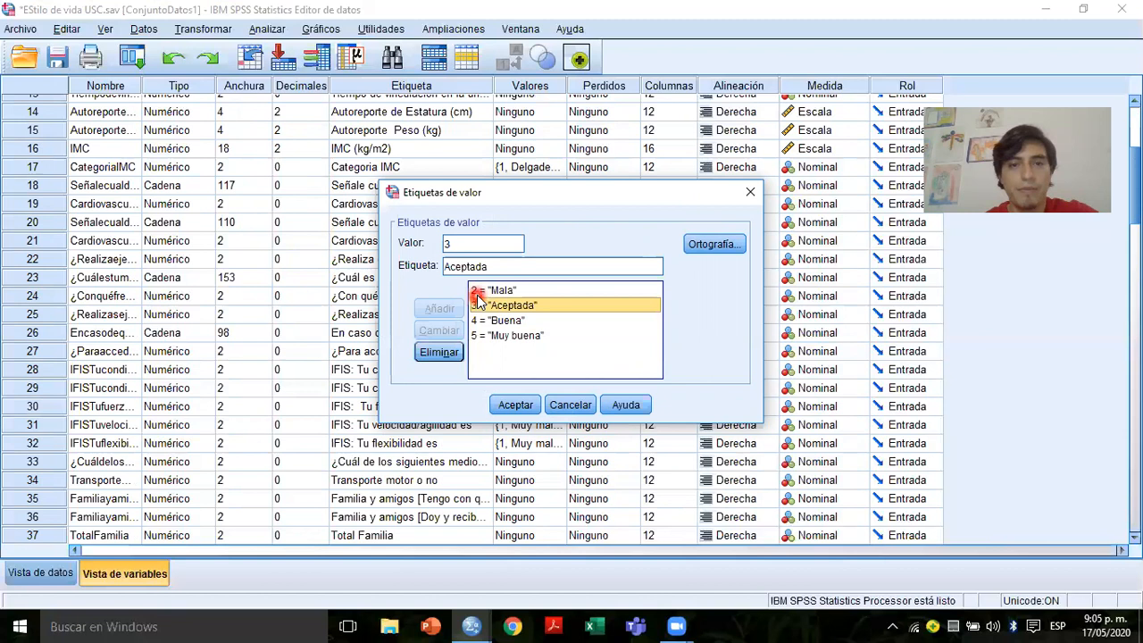
click(479, 291)
click(439, 352)
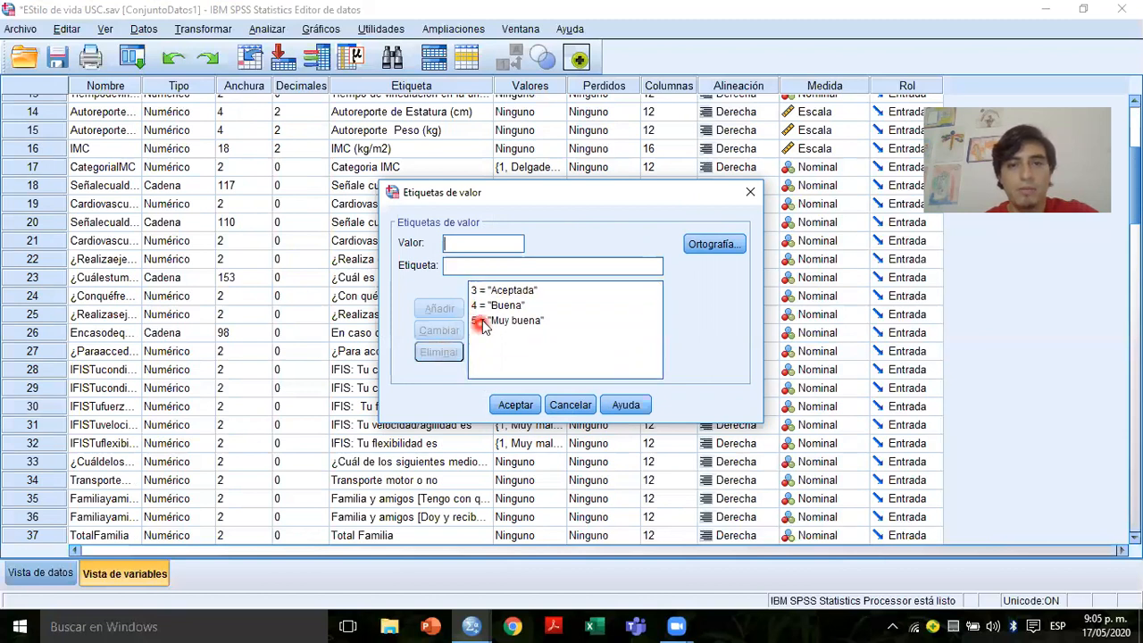
click(500, 293)
click(439, 352)
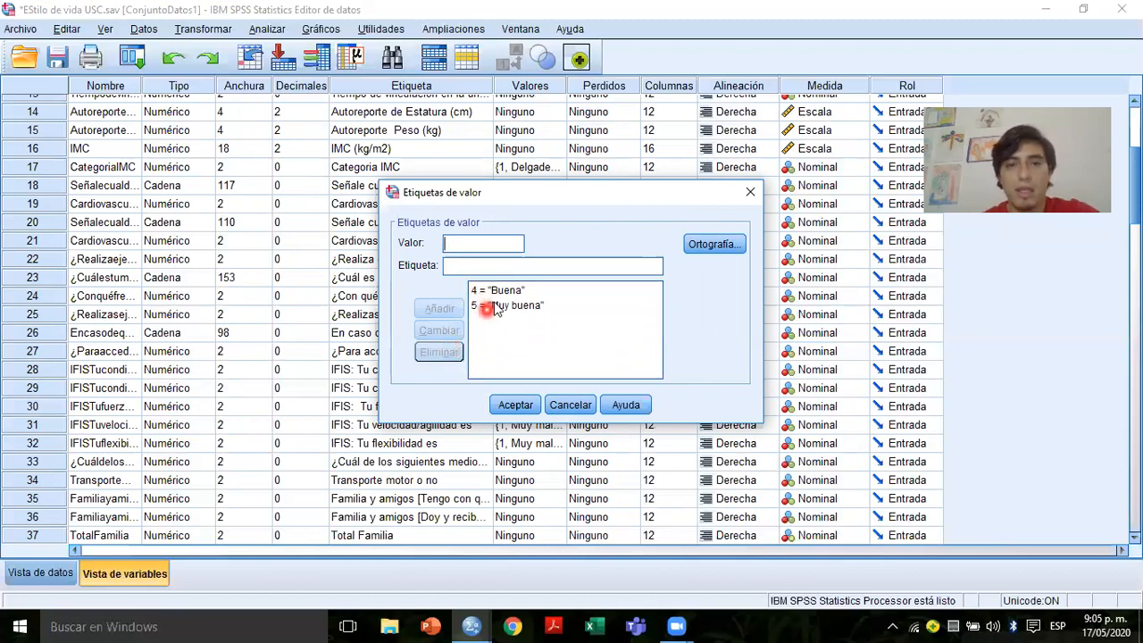
click(496, 293)
click(438, 352)
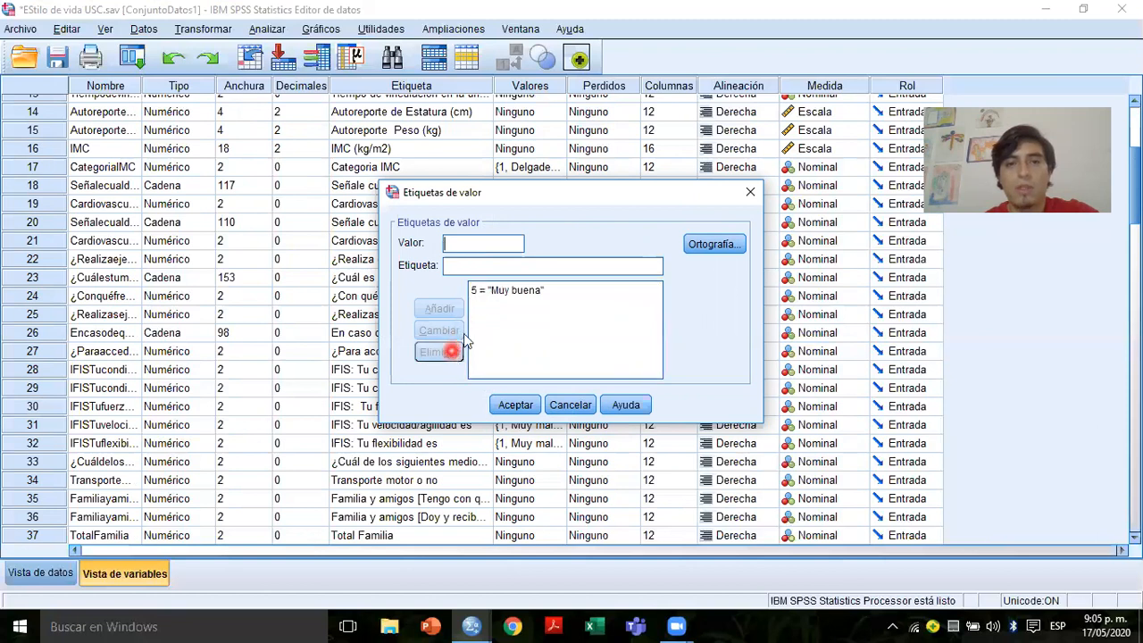
click(489, 293)
click(439, 352)
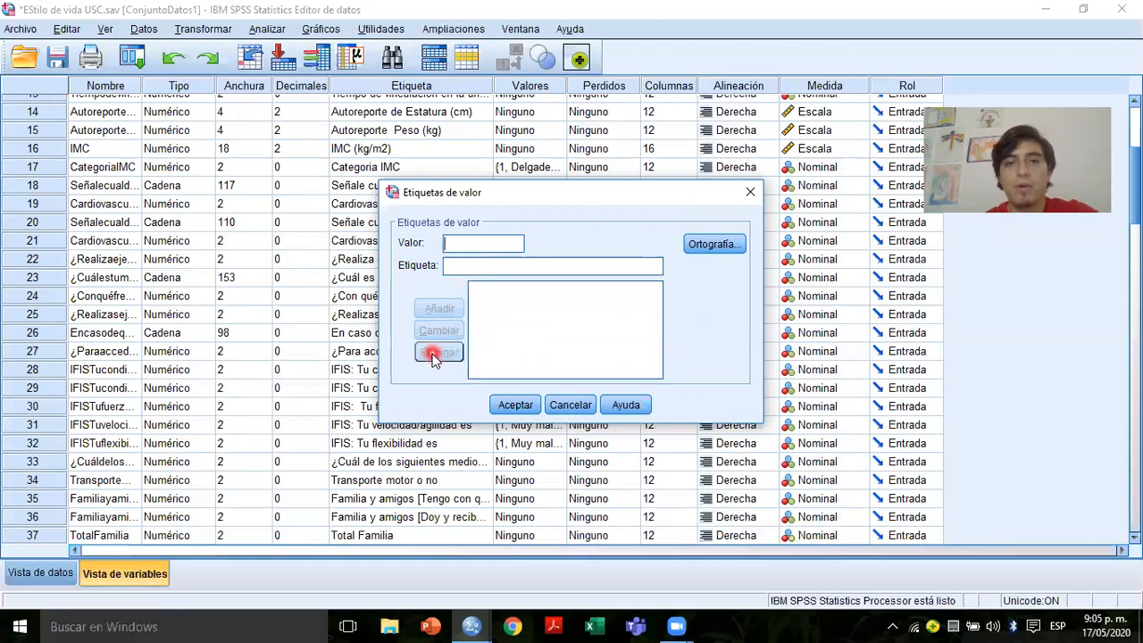
click(515, 405)
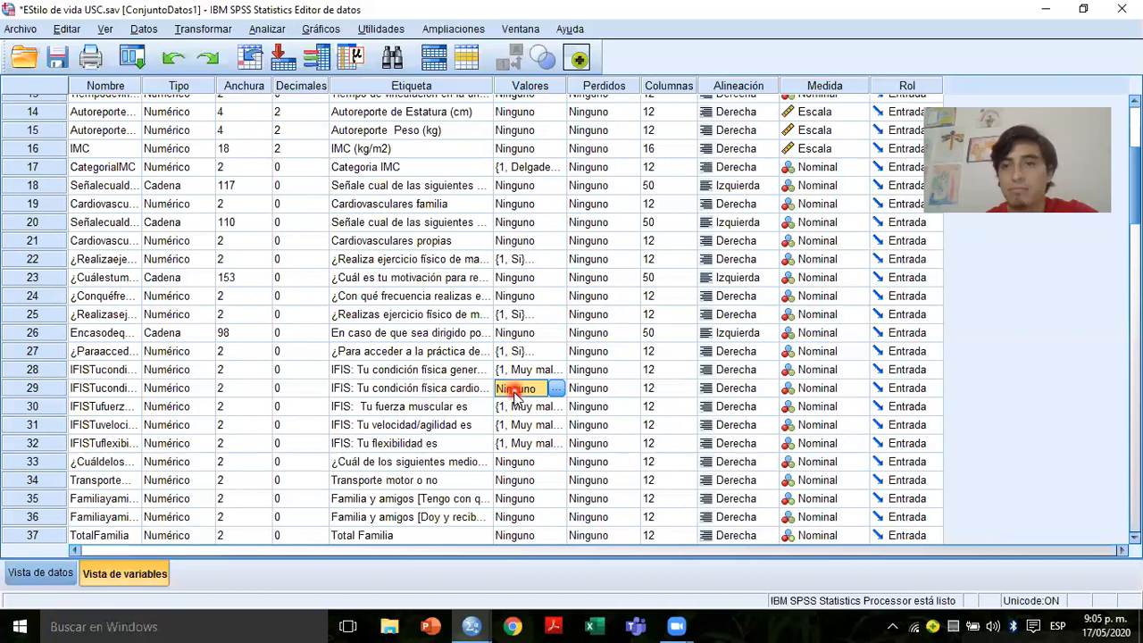
- Copy the value labels of the IFIS variable in row 28 to the IFIS variables in rows 29 to 32
key(Up)
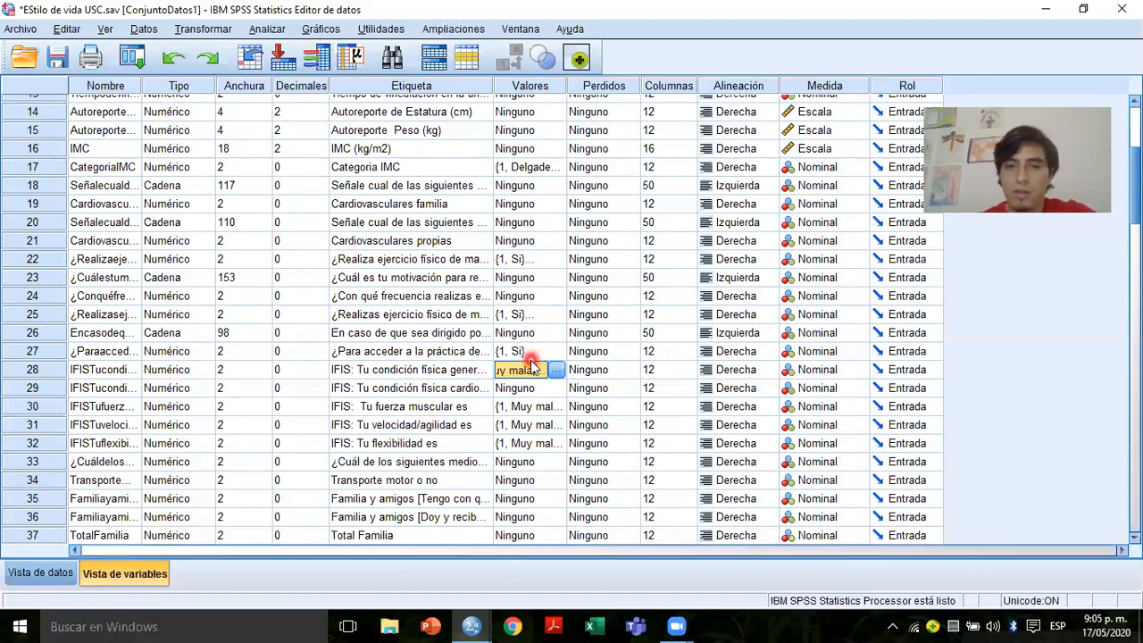
key(shift+Down)
key(shift+Down)
key(shift+Down)
key(shift+Down)
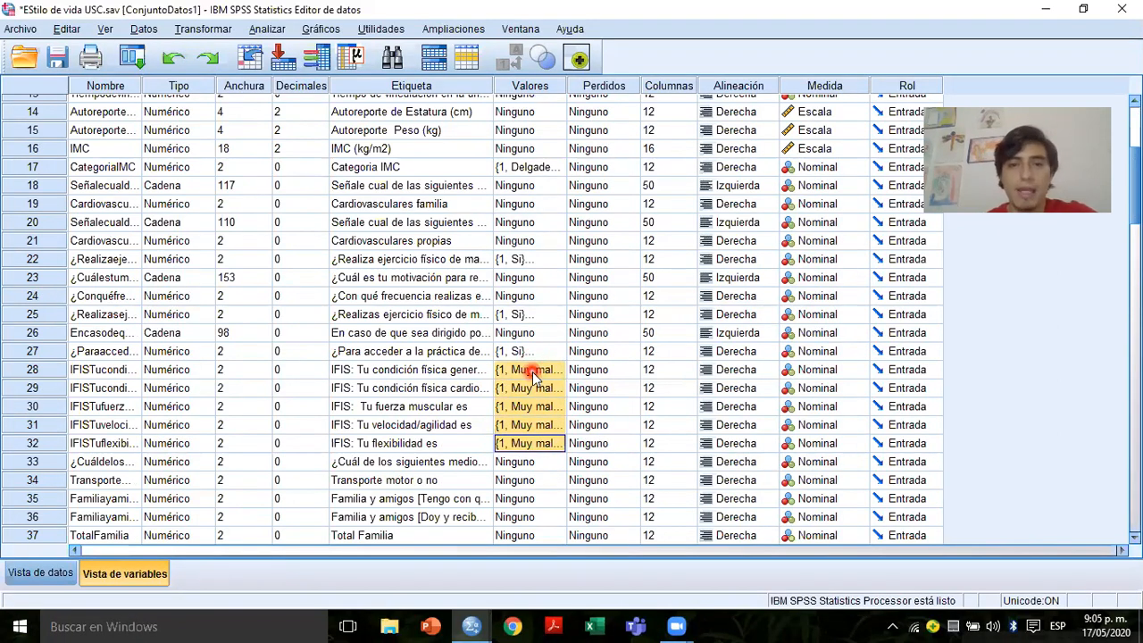
click(532, 389)
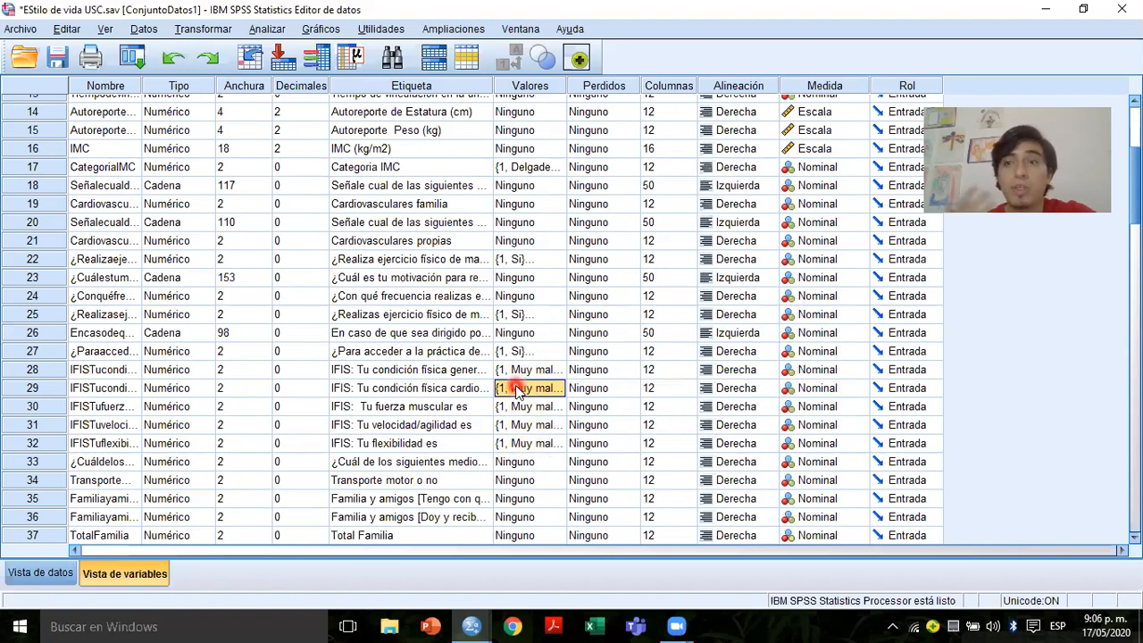
- Copy the value labels of the variable in row 27 to the exercise variables in rows 22 and 25
click(512, 354)
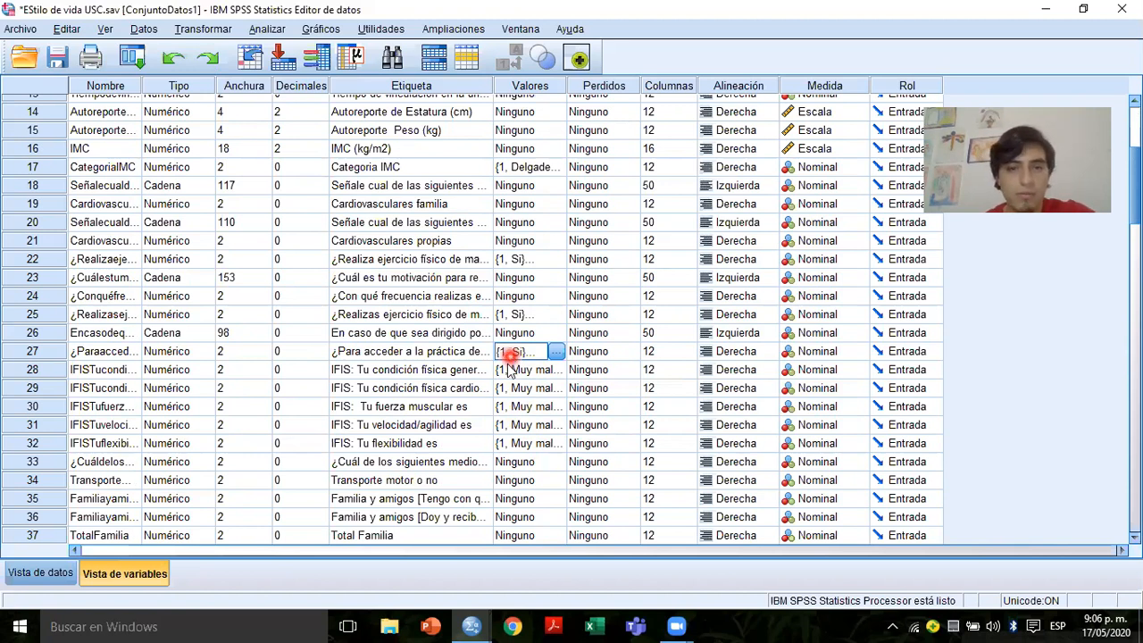
click(506, 261)
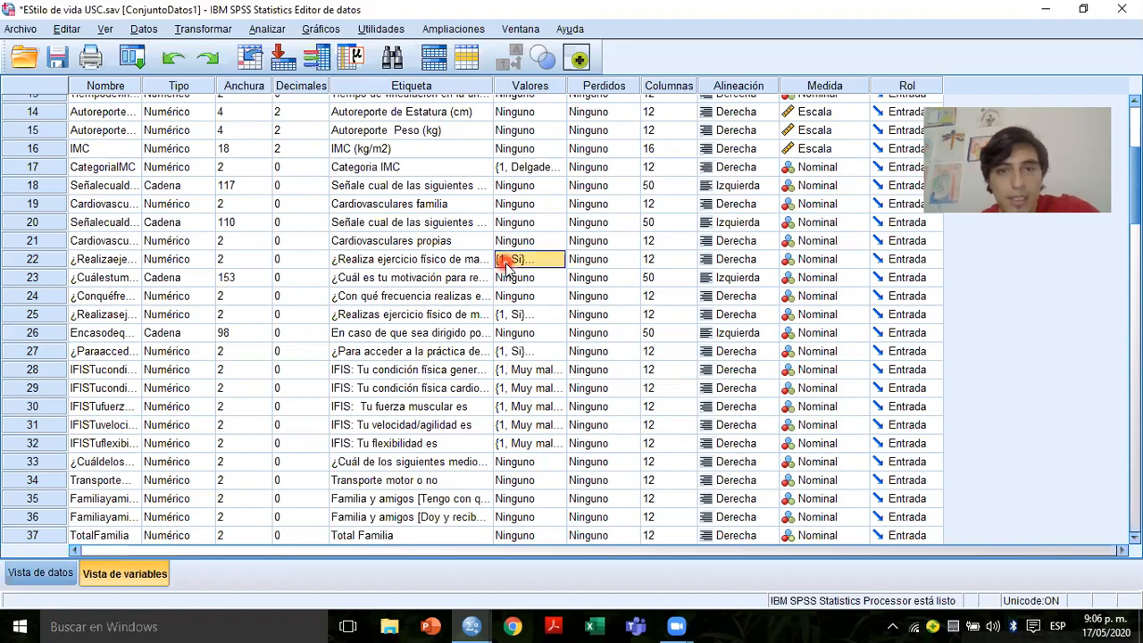
click(507, 315)
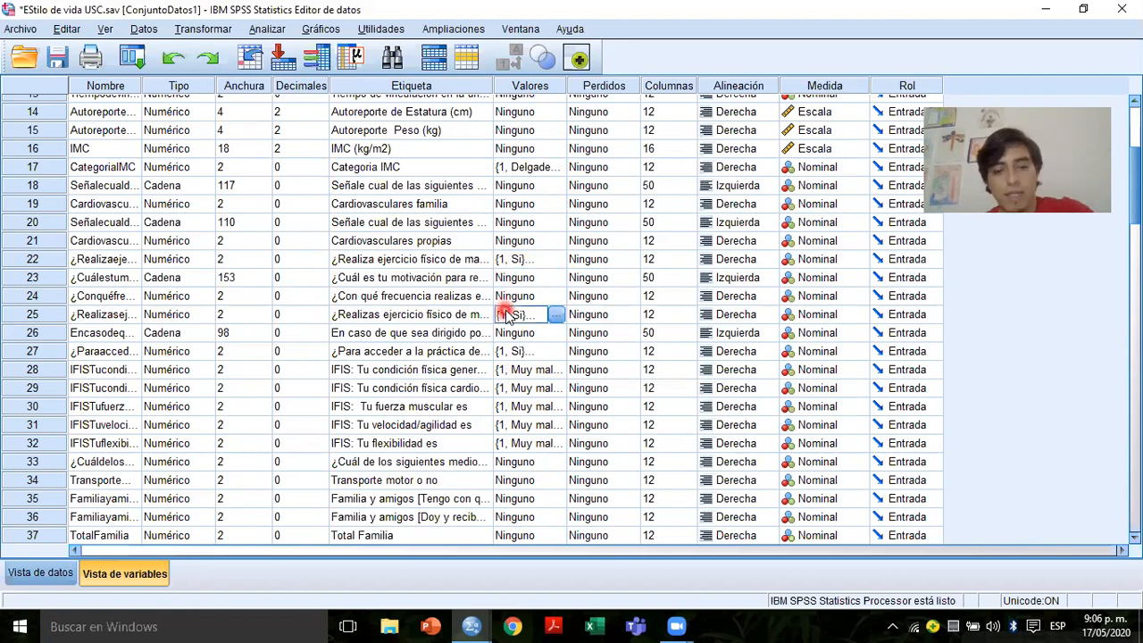
- Look through the Valores column from row 25 down to row 79 to see which variables have value labels
key(Down)
key(Down)
key(Down)
key(Down)
key(Down)
key(Down)
key(Down)
key(Down)
key(Down)
key(Down)
key(Down)
key(Down)
key(Down)
key(Down)
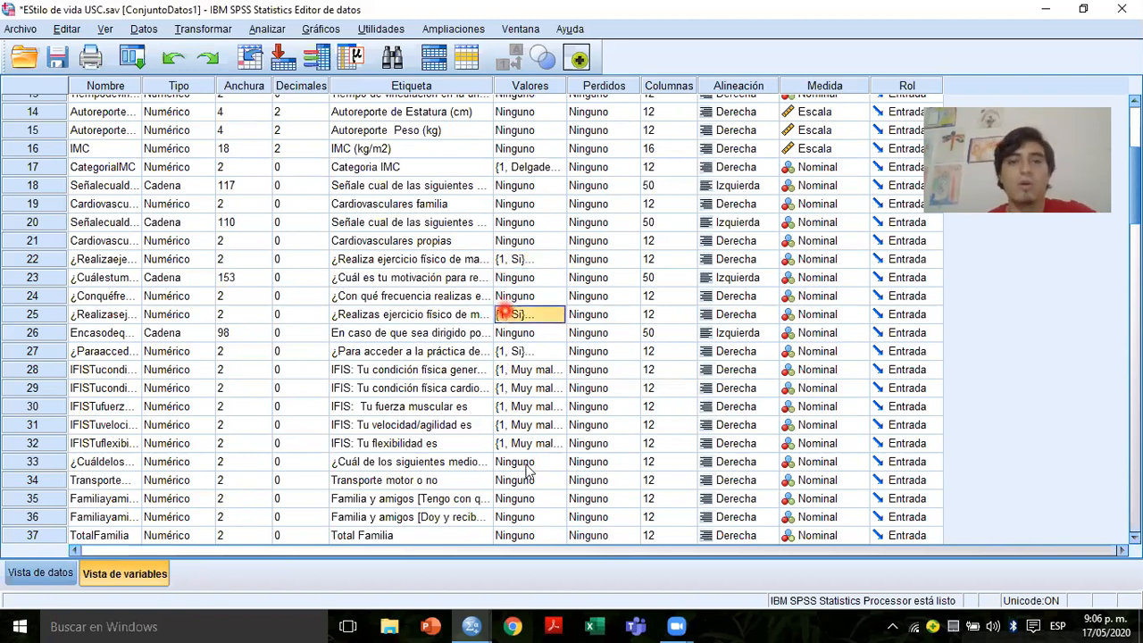
key(Down)
key(Down)
key(Down)
key(Down)
key(Down)
key(Down)
key(Down)
key(Down)
key(Down)
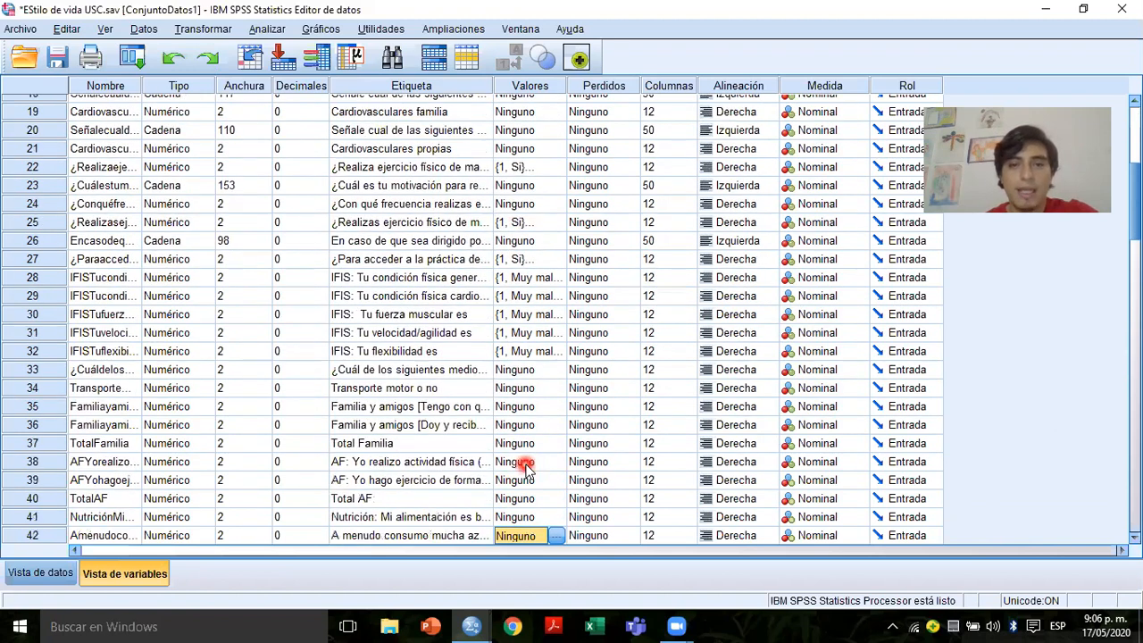
key(Down)
key(Down)
key(Down)
key(Down)
key(Down)
key(Down)
key(Down)
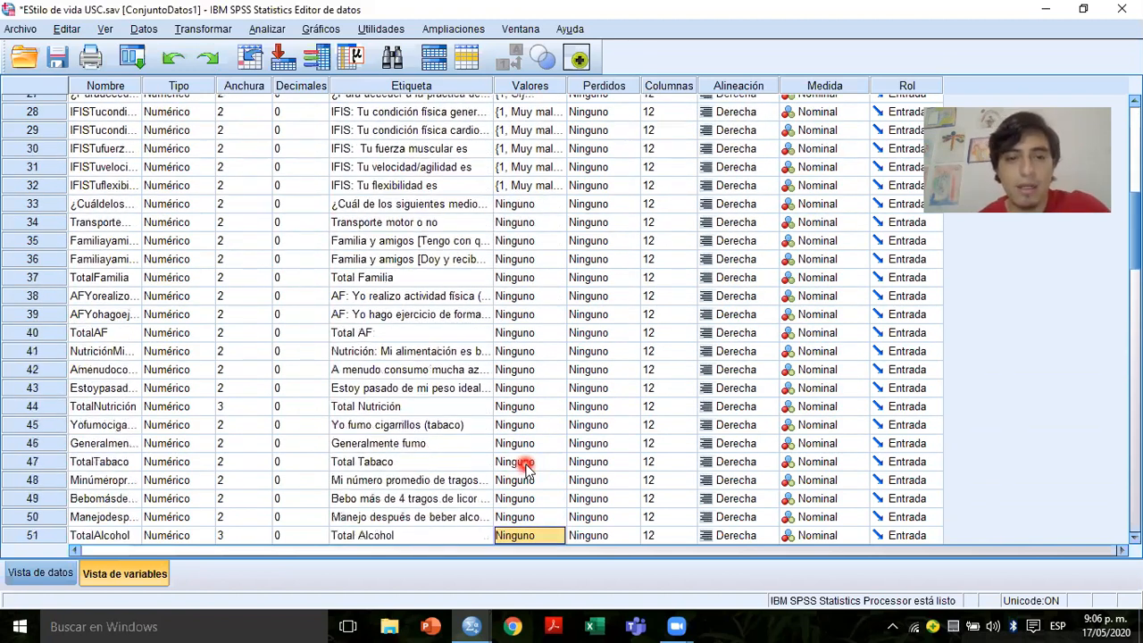
key(Down)
key(Down)
key(Down)
key(Down)
key(Down)
key(Down)
key(Down)
key(Down)
key(Down)
key(Down)
key(Down)
key(Down)
key(Down)
key(Down)
key(Down)
key(Down)
key(Down)
key(Down)
key(Down)
key(Down)
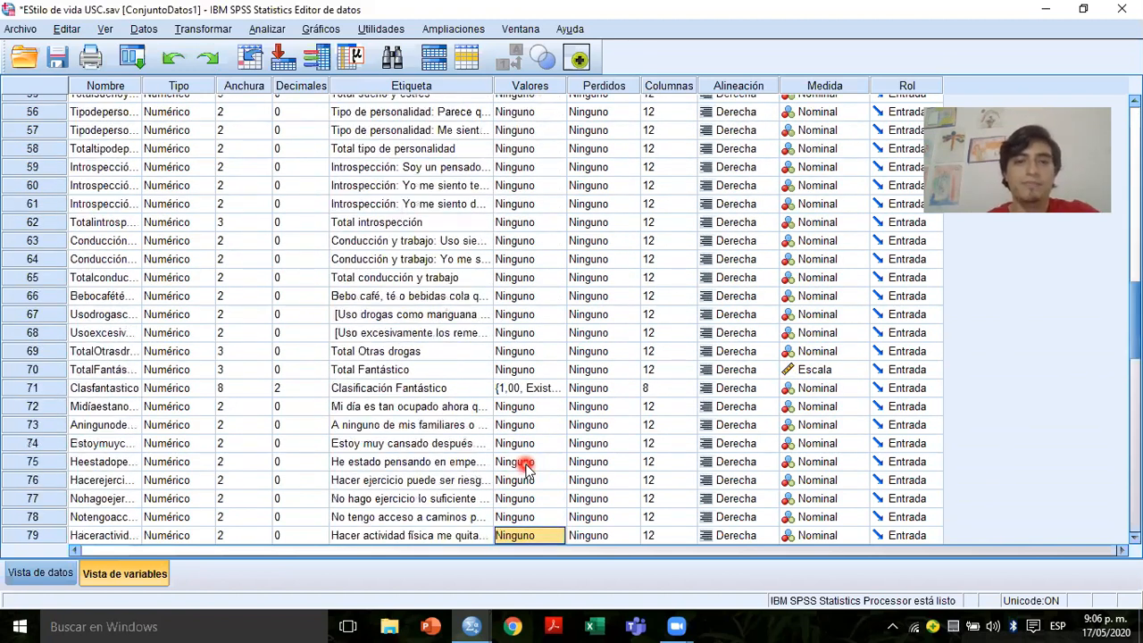
- Look through the Valores column again from row 17 to row 51 and check the records in the data view
key(ctrl+Home)
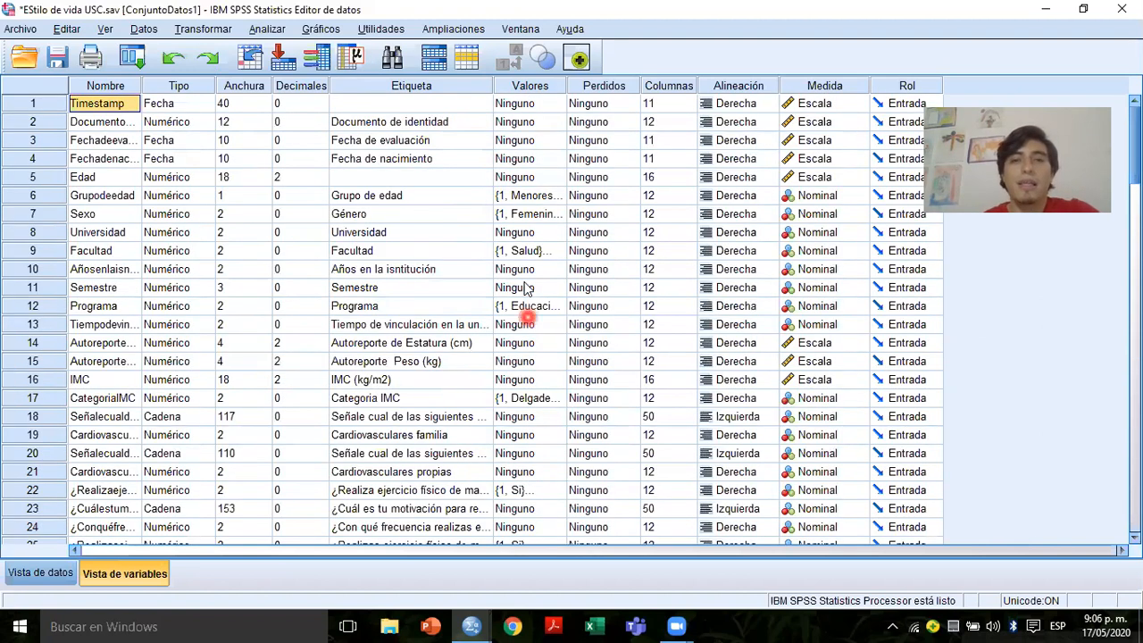
click(527, 400)
key(Down)
key(Down)
key(Down)
key(Down)
key(Down)
key(Down)
key(Down)
key(Down)
key(Down)
key(Down)
key(Down)
key(Down)
key(Down)
key(Down)
key(Down)
key(Down)
key(Down)
key(Down)
key(Down)
key(Down)
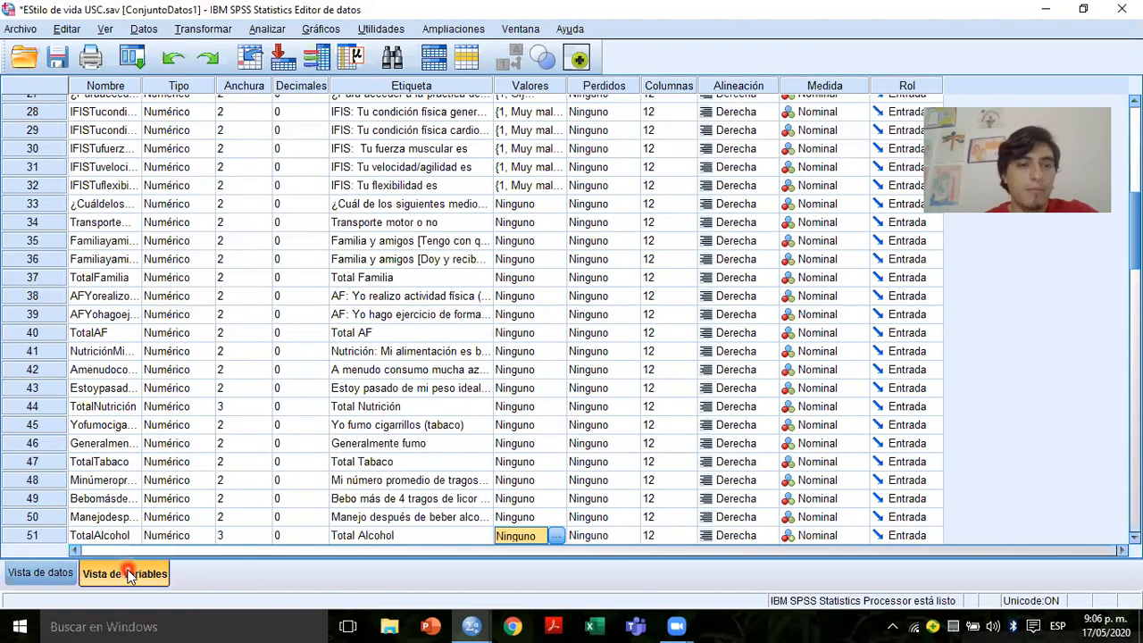
click(53, 576)
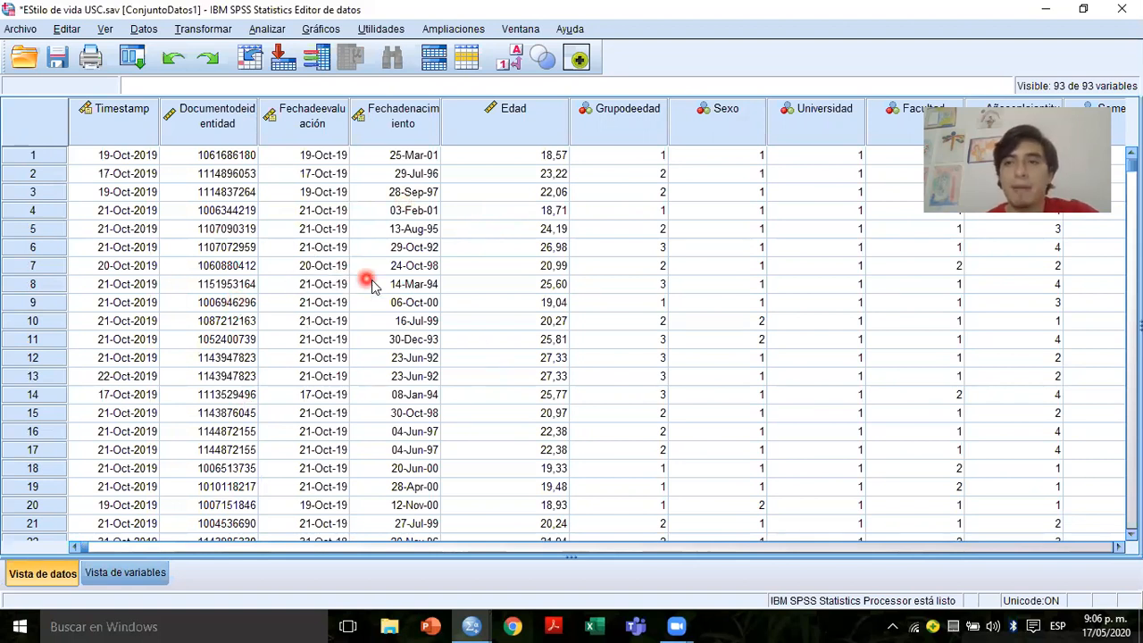
- Return to the start of the variable view and examine the Medida settings of the first five variables
click(134, 572)
click(446, 259)
key(Up)
key(Up)
key(Up)
key(Up)
key(Up)
key(Up)
key(Up)
key(Up)
key(Up)
key(Up)
key(Up)
key(Up)
key(Up)
key(Up)
key(Up)
key(Up)
key(Up)
key(Up)
key(Up)
key(Up)
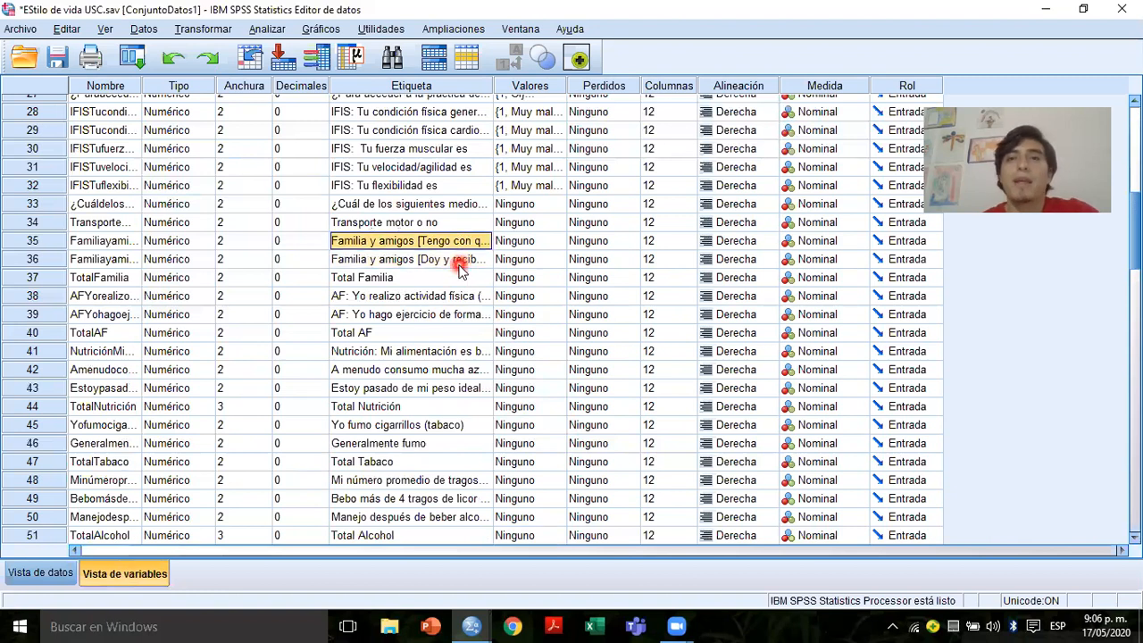
key(Up)
key(Up)
key(Up)
key(Up)
key(Up)
key(Up)
key(Up)
key(Up)
key(Up)
key(Up)
key(Up)
key(Up)
key(Up)
key(Up)
key(Up)
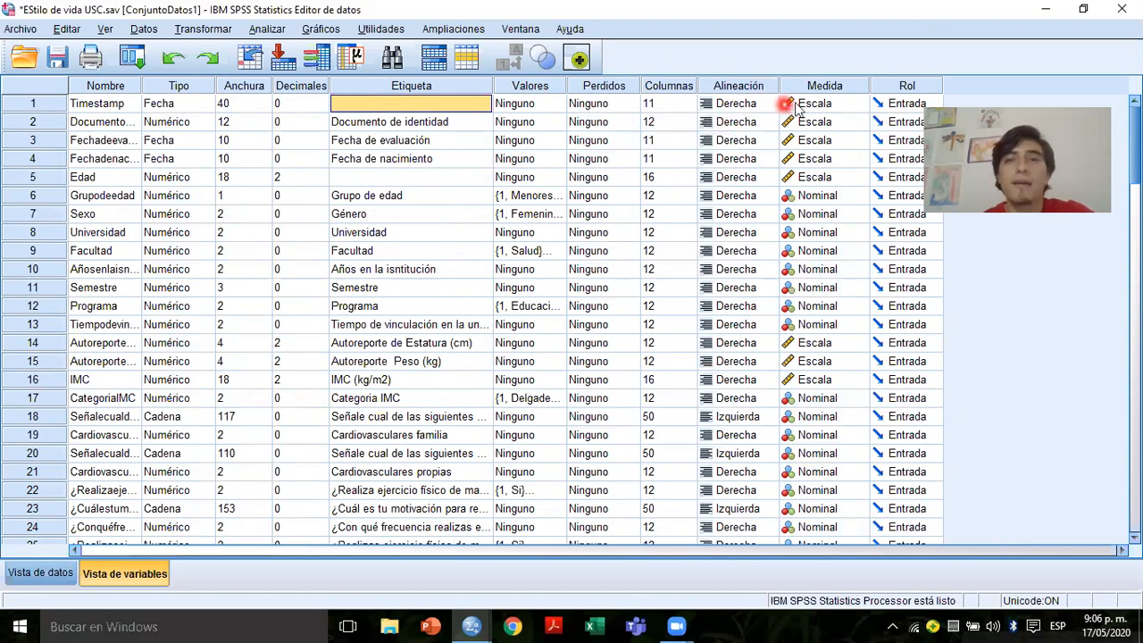
drag(798, 106, 816, 181)
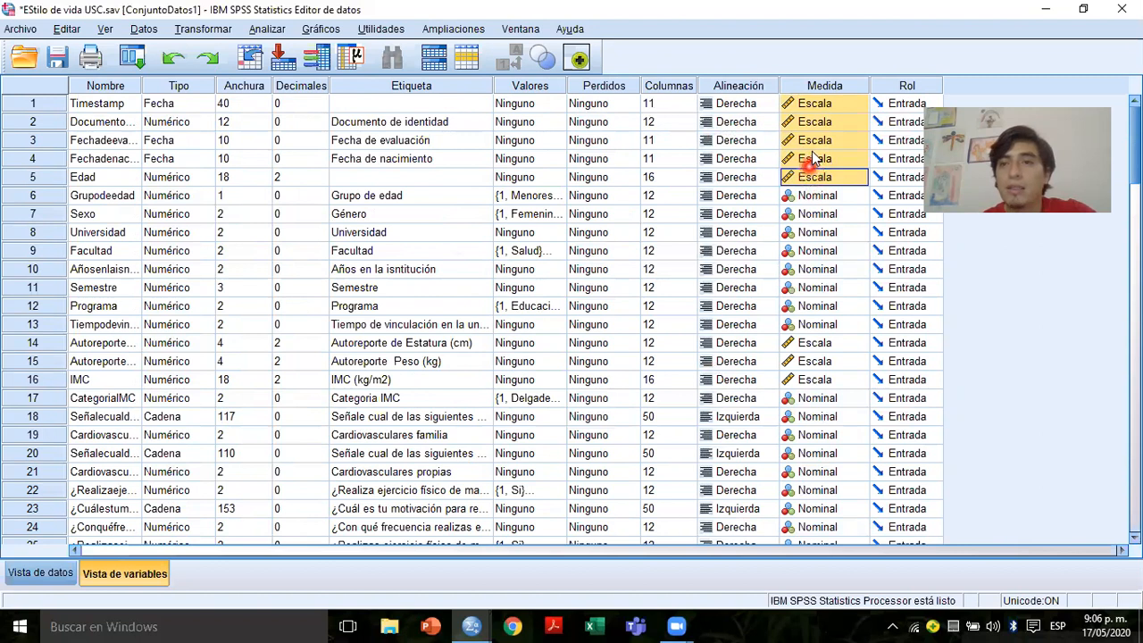
- Check the available Medida options for the Grupodeedad and Sexo variables
click(814, 195)
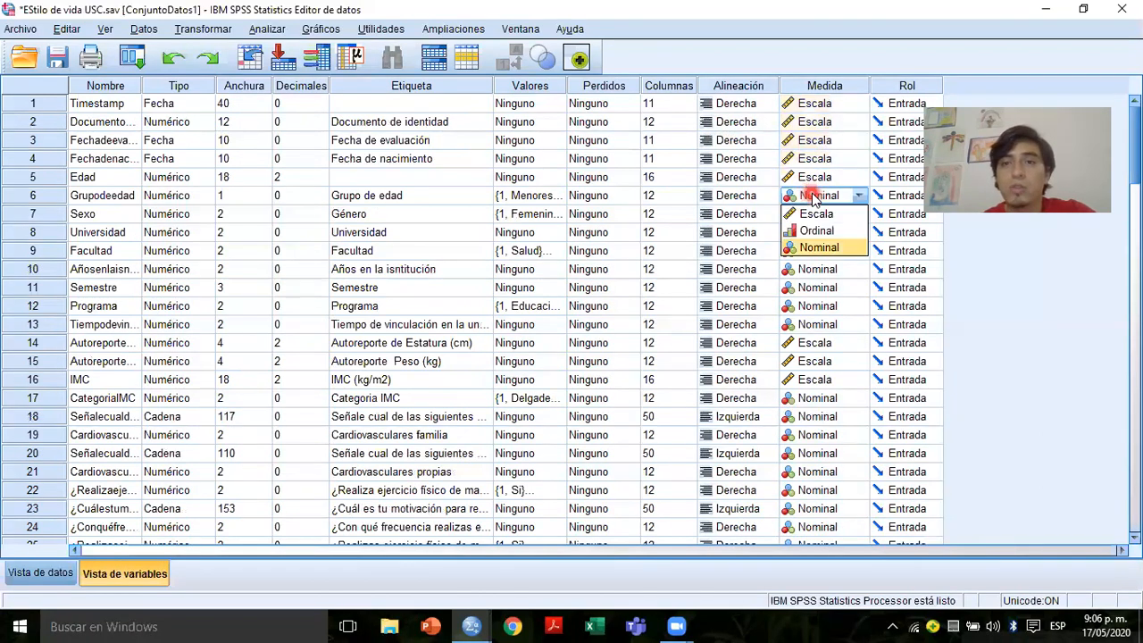
click(710, 268)
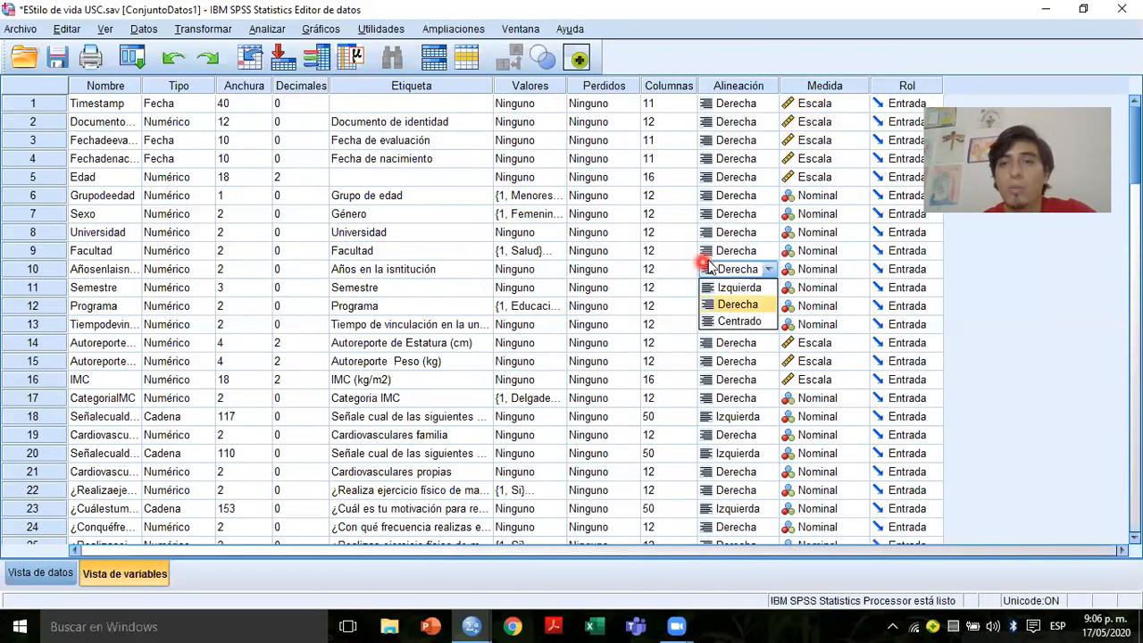
click(815, 215)
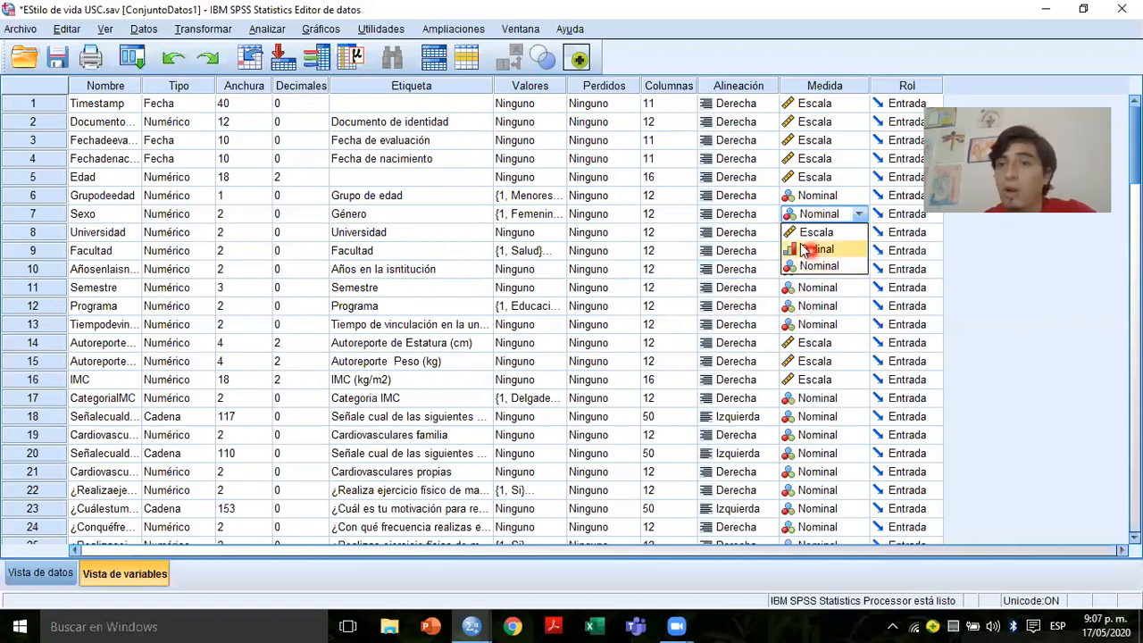
- Try Escala as the measurement level of the variable in row 13, and set it back to Nominal
click(803, 323)
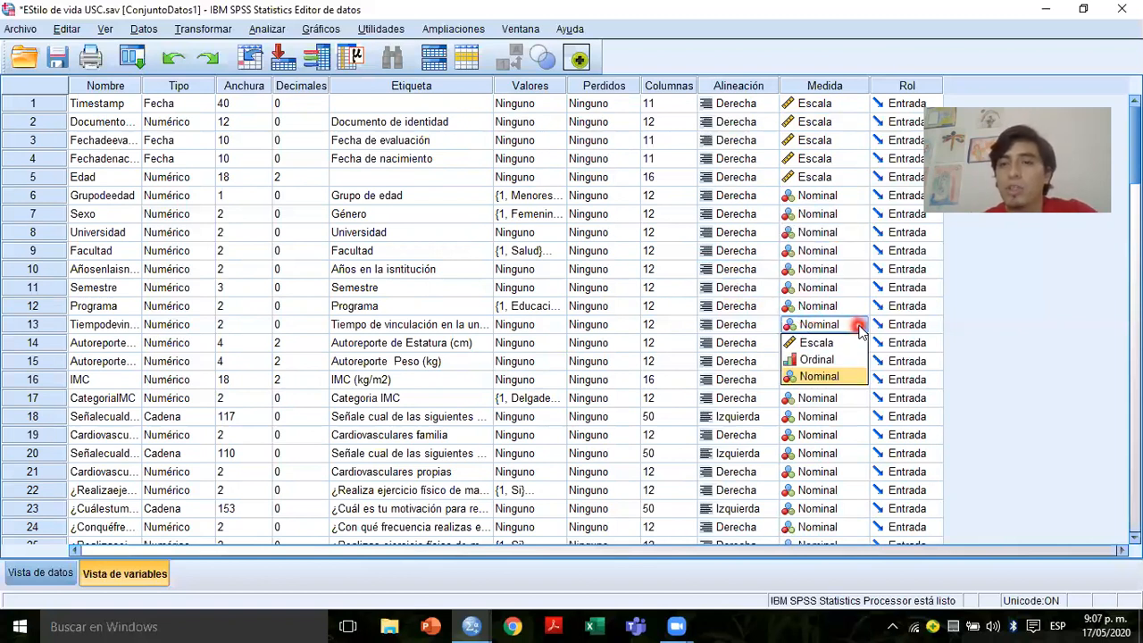
click(809, 346)
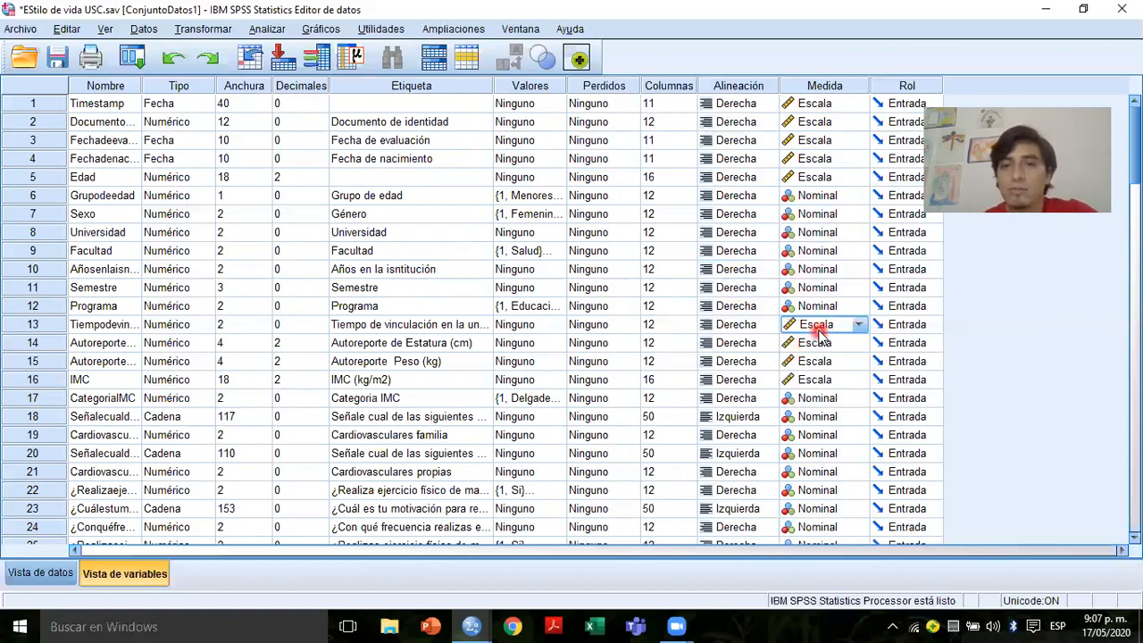
click(818, 328)
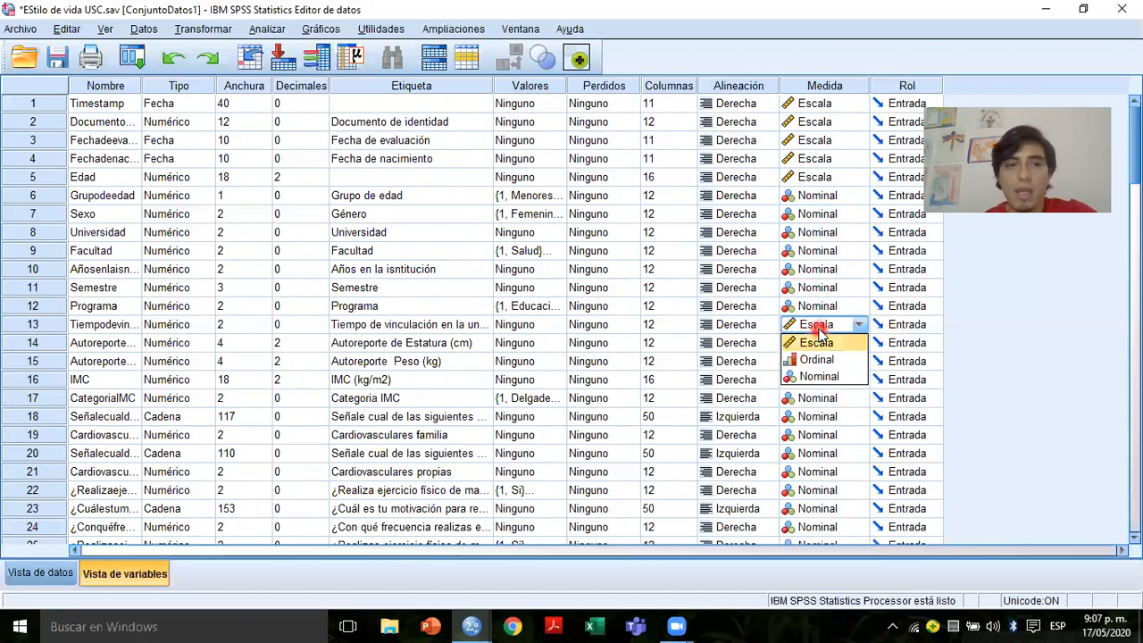
click(818, 377)
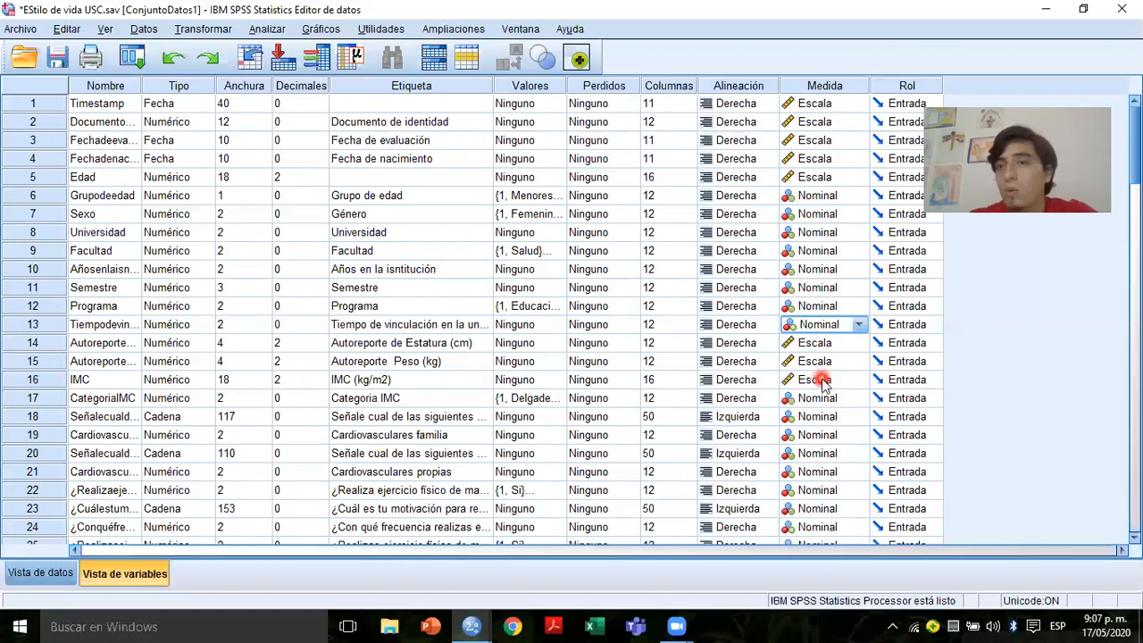
- Look through the Medida column down to row 61, return to the first variables and show the records in the data view
drag(1131, 149, 1118, 270)
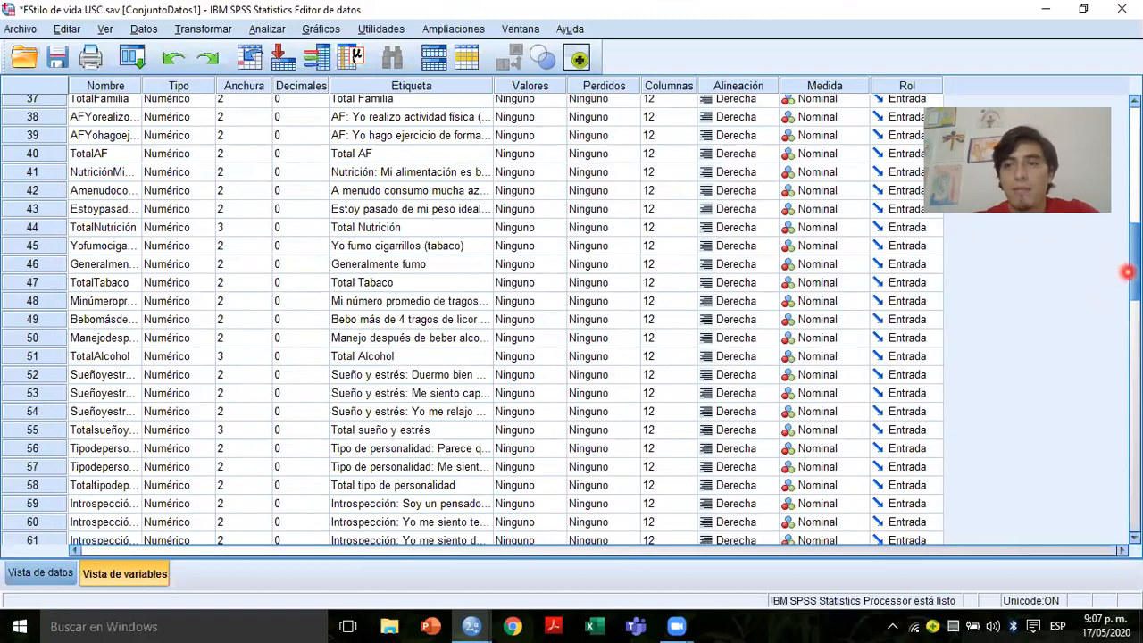
drag(1132, 268, 1133, 147)
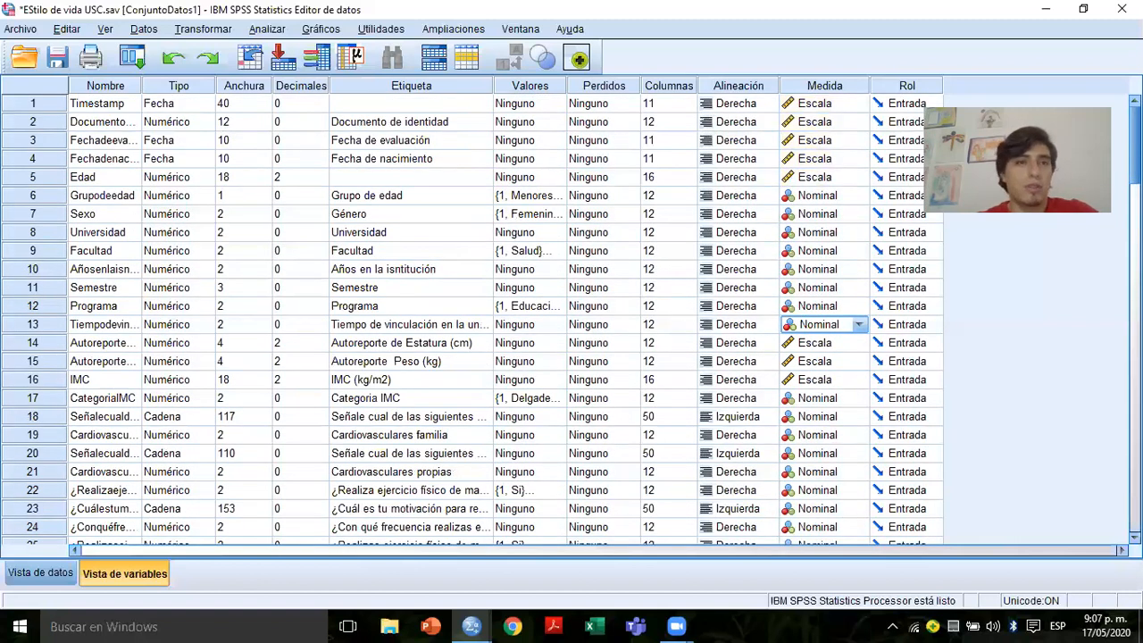
click(40, 573)
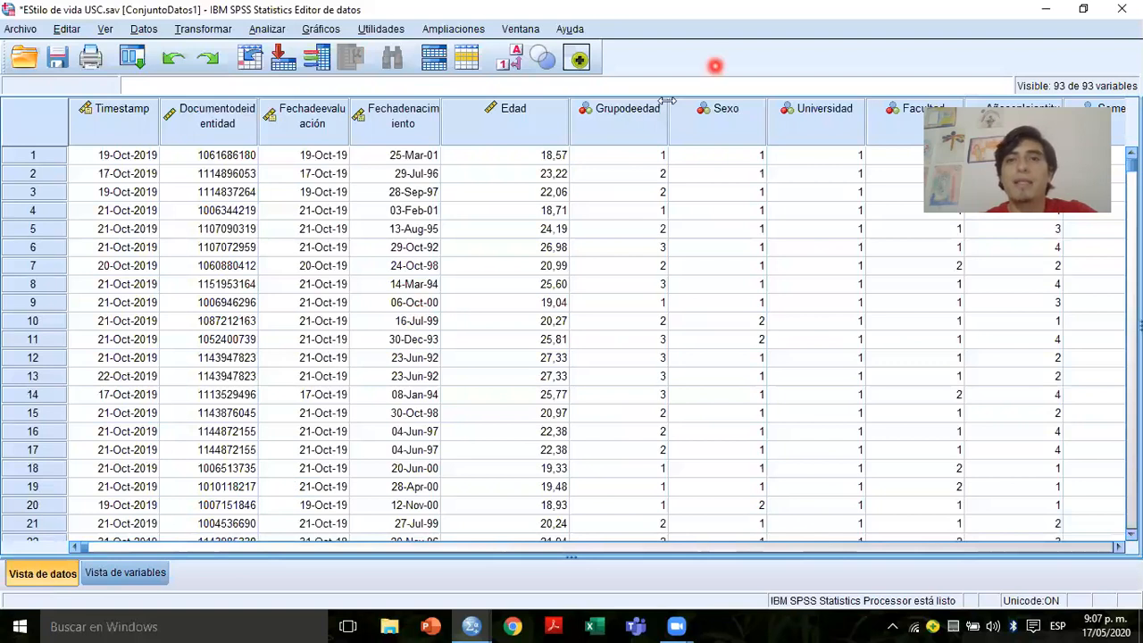